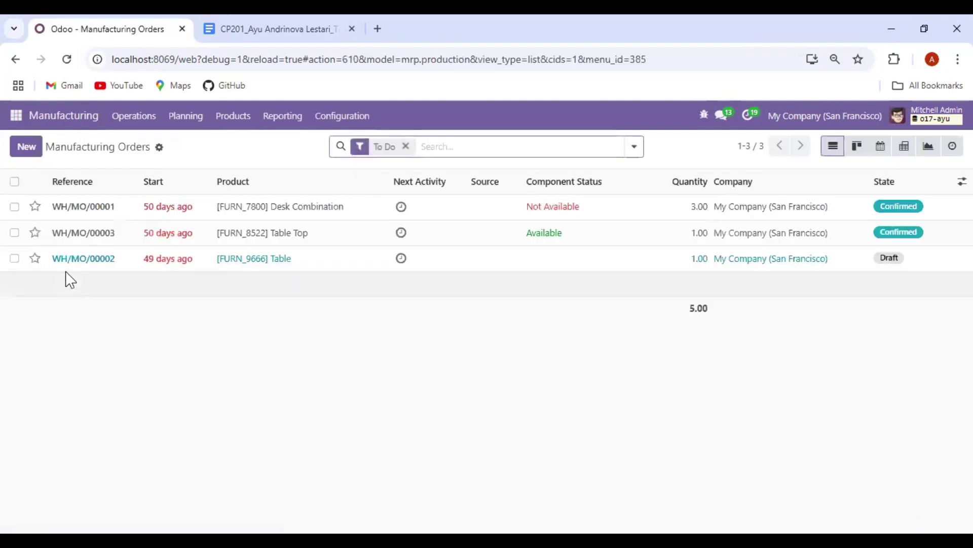
- Open the list of bills of materials in the Manufacturing app
click(152, 121)
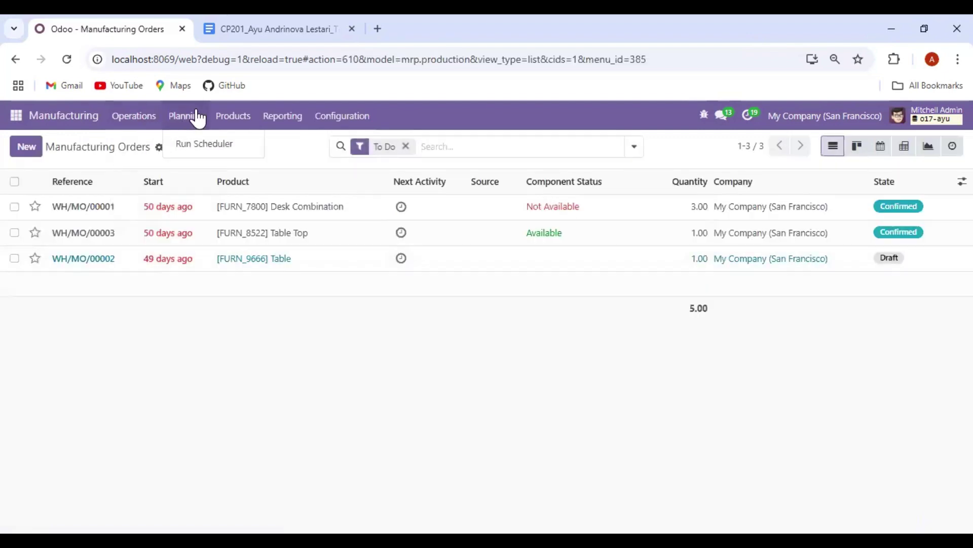
click(218, 118)
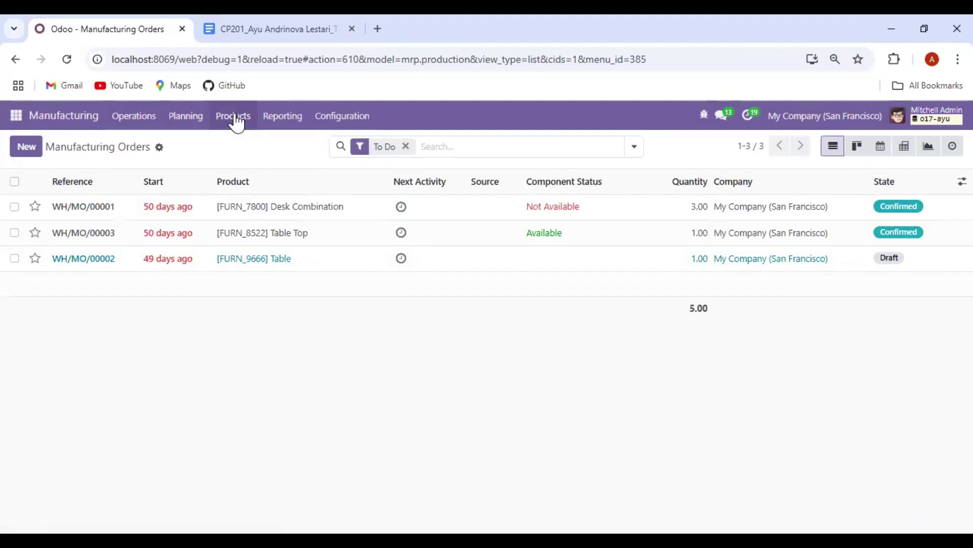
click(235, 118)
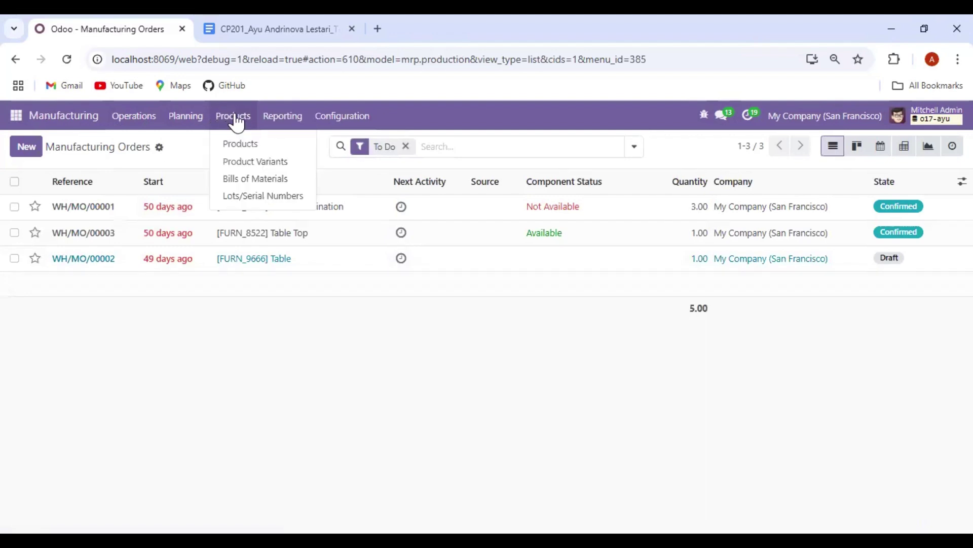
click(247, 182)
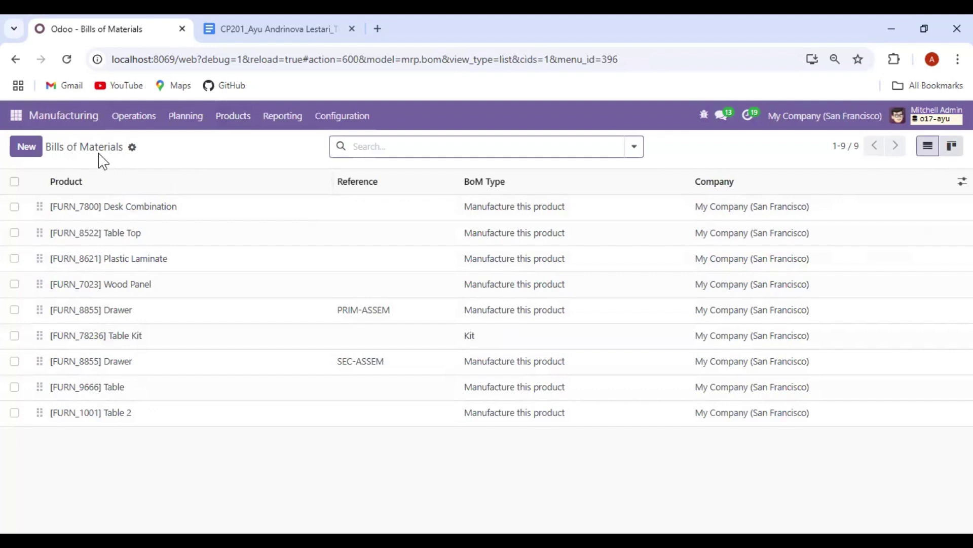
- Discard the blank new bill of materials and open the existing one for [FURN_1001] Table 2
click(36, 152)
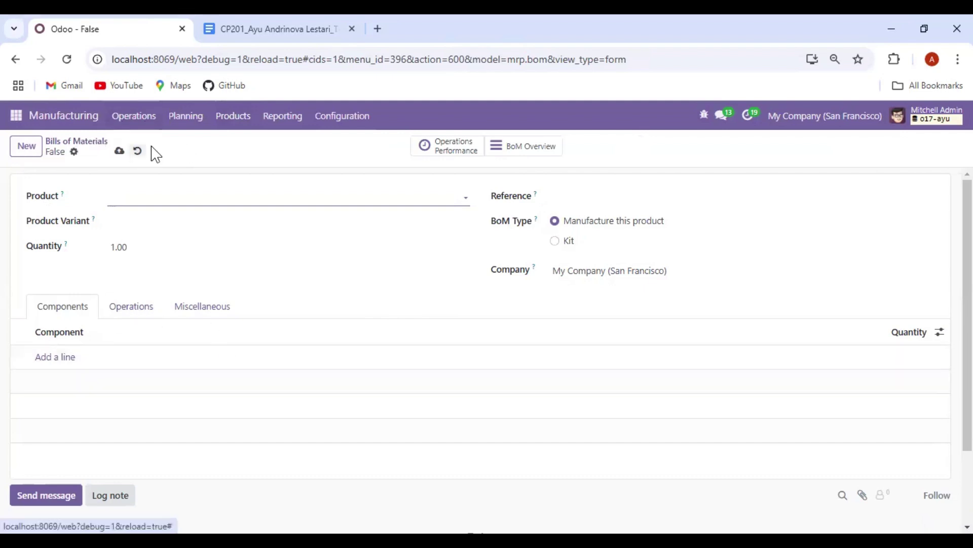
click(136, 153)
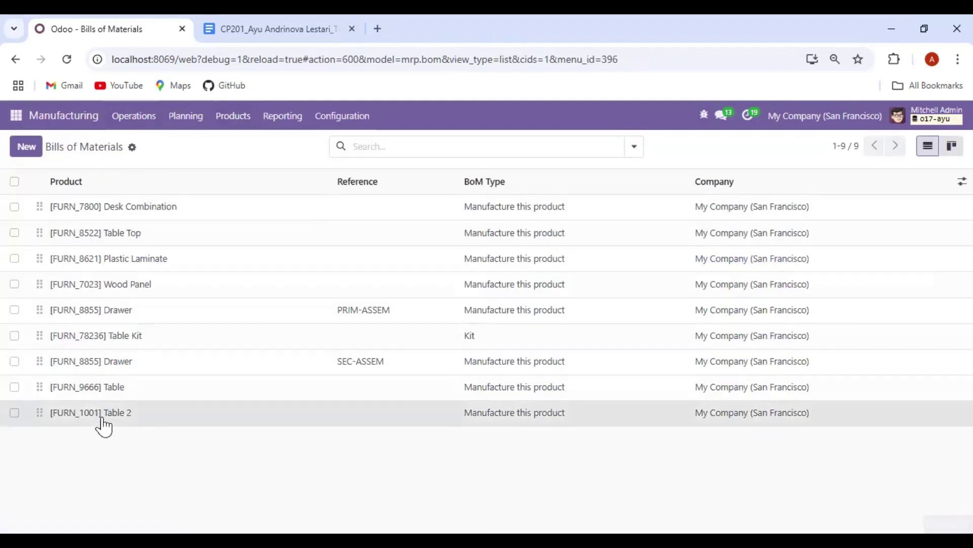
click(103, 419)
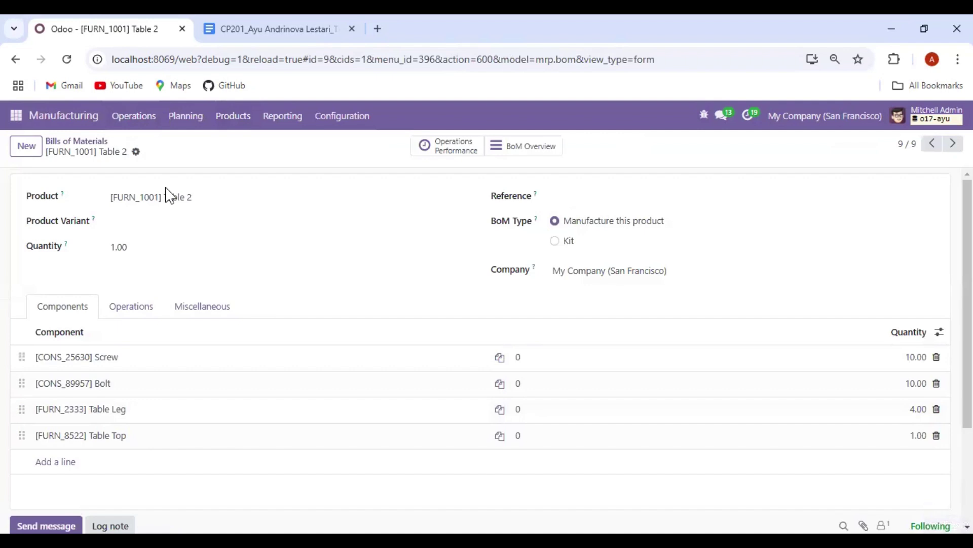
- Examine the product, quantity and company fields of the Table 2 bill of materials
click(196, 197)
click(203, 196)
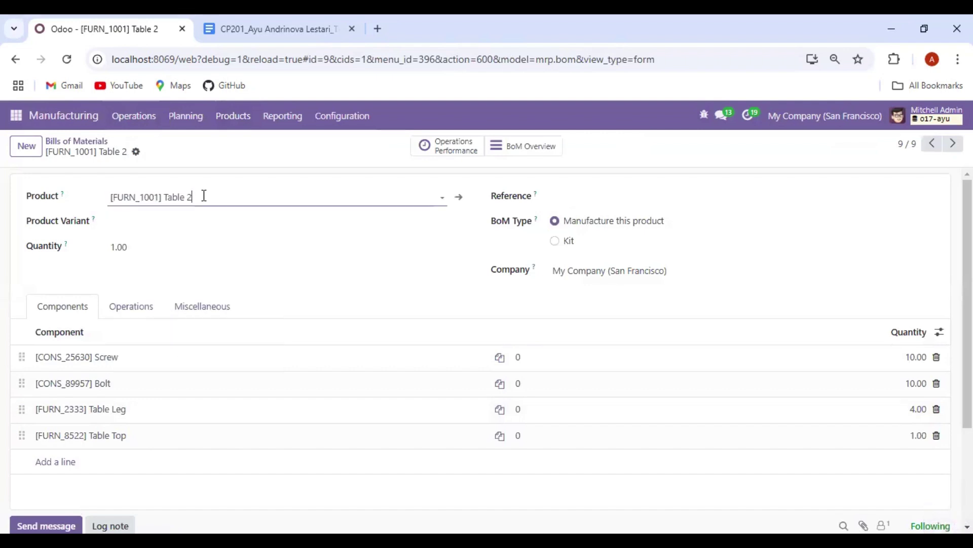
click(191, 252)
click(191, 252)
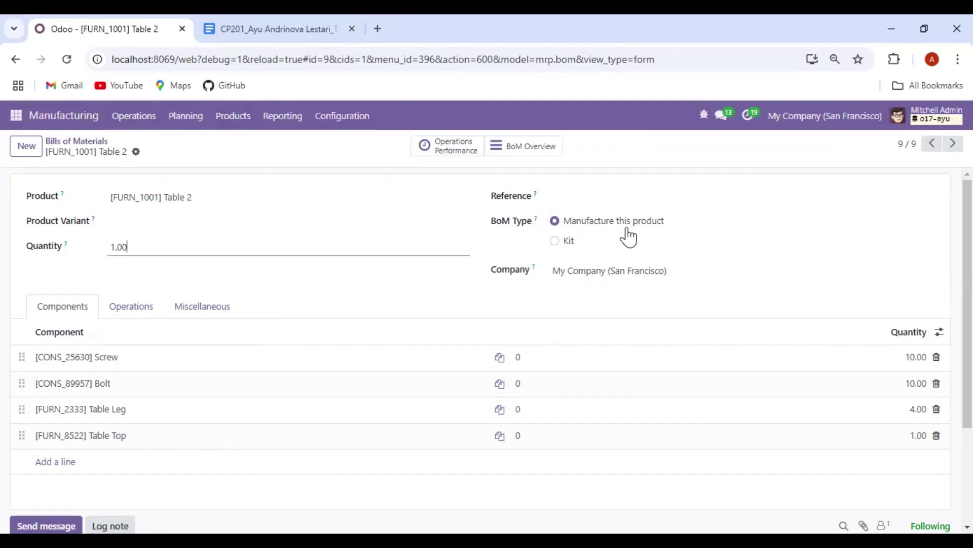
click(622, 274)
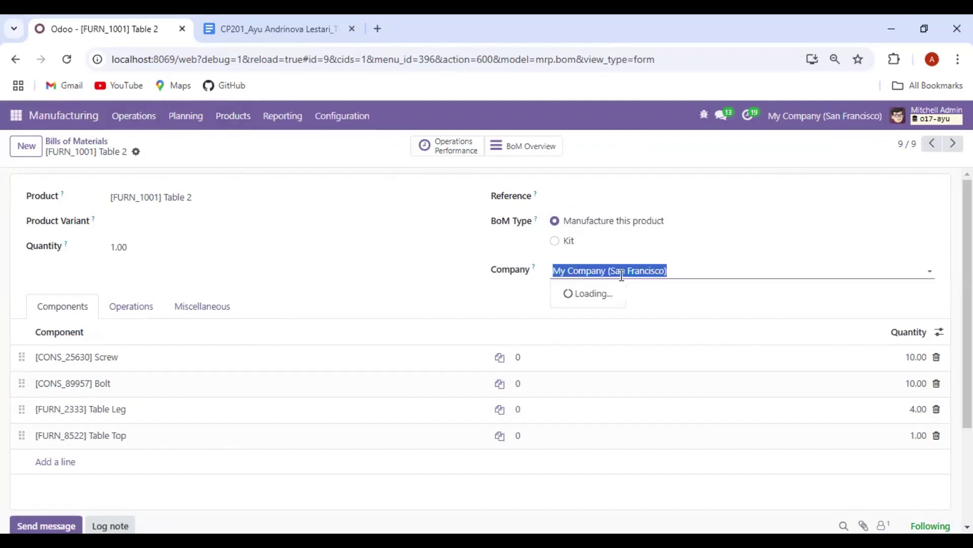
click(462, 294)
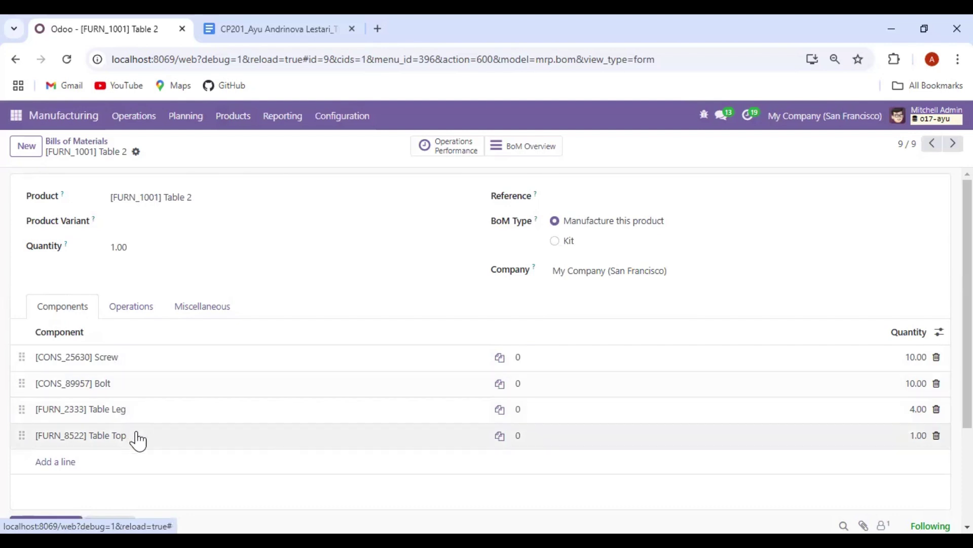
- Examine the operations and miscellaneous settings of the Table 2 bill of materials
click(135, 310)
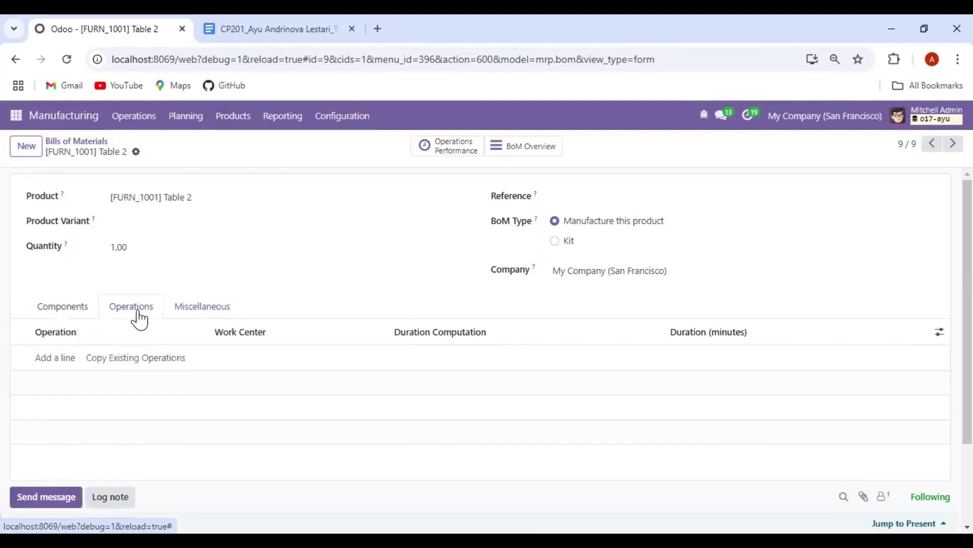
click(186, 311)
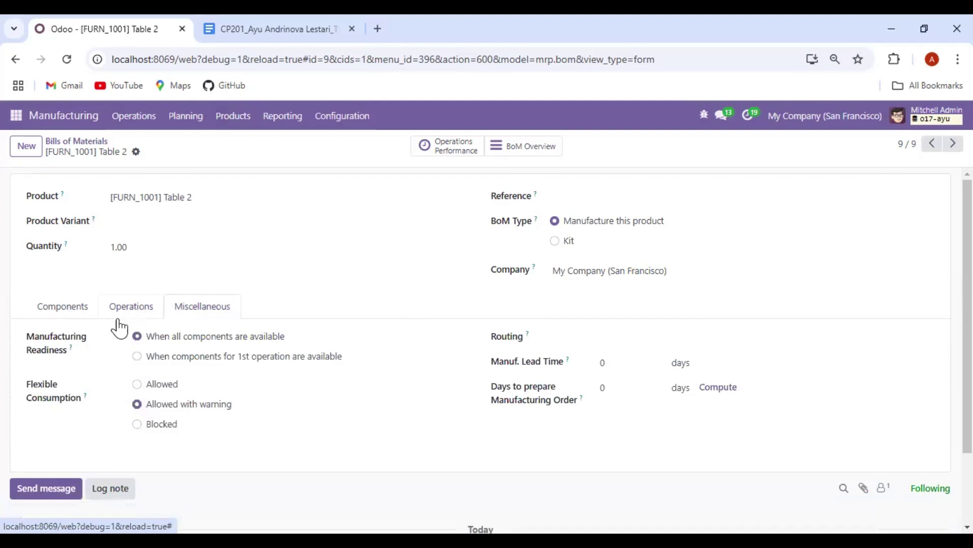
click(148, 306)
click(175, 312)
scroll(196, 273, down, 2)
scroll(211, 252, up, 2)
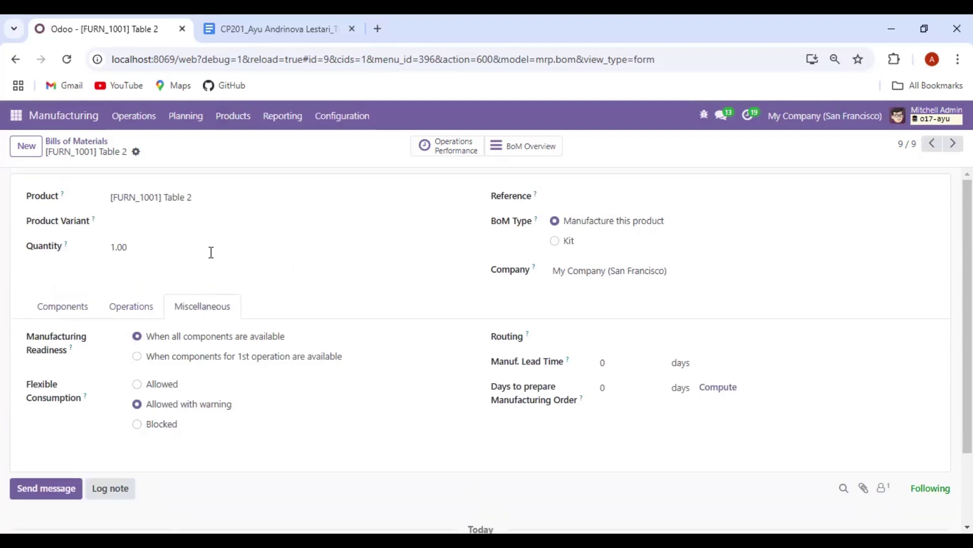
- Check the product and quantity of the Table 2 bill of materials and save the record
click(193, 197)
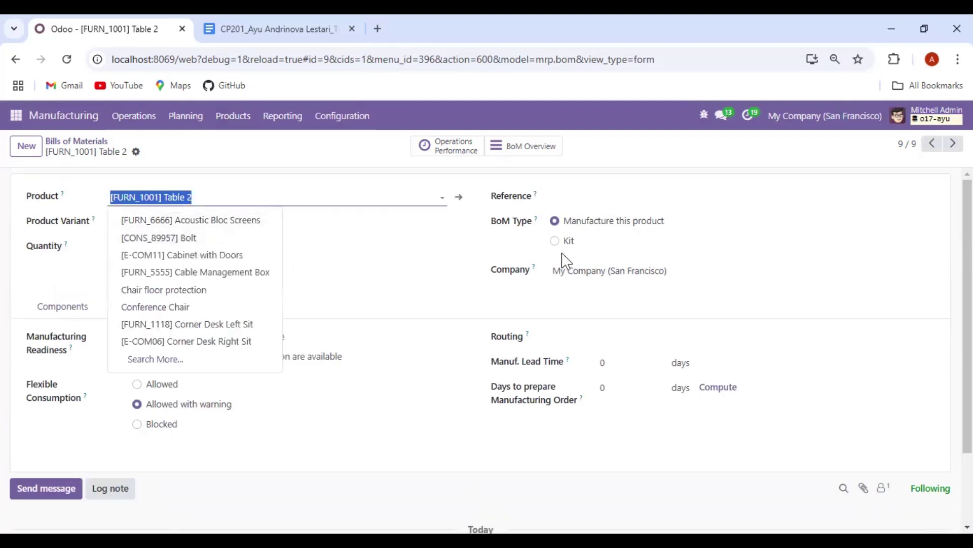
click(426, 277)
click(141, 249)
click(141, 249)
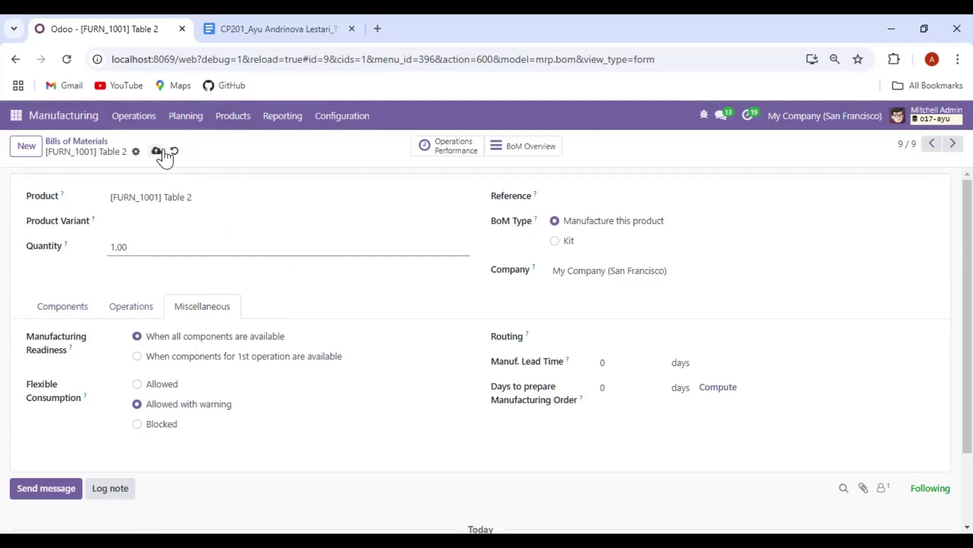
click(156, 152)
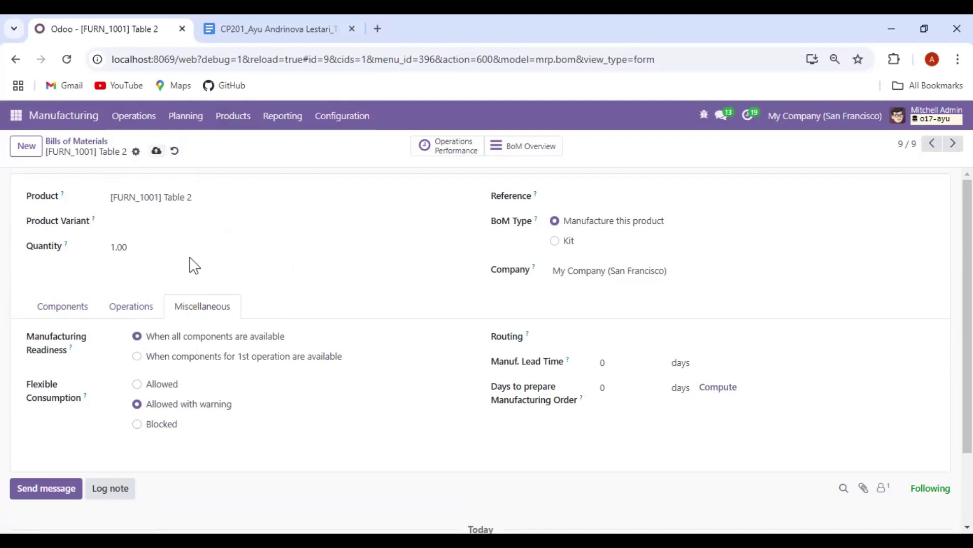
click(140, 252)
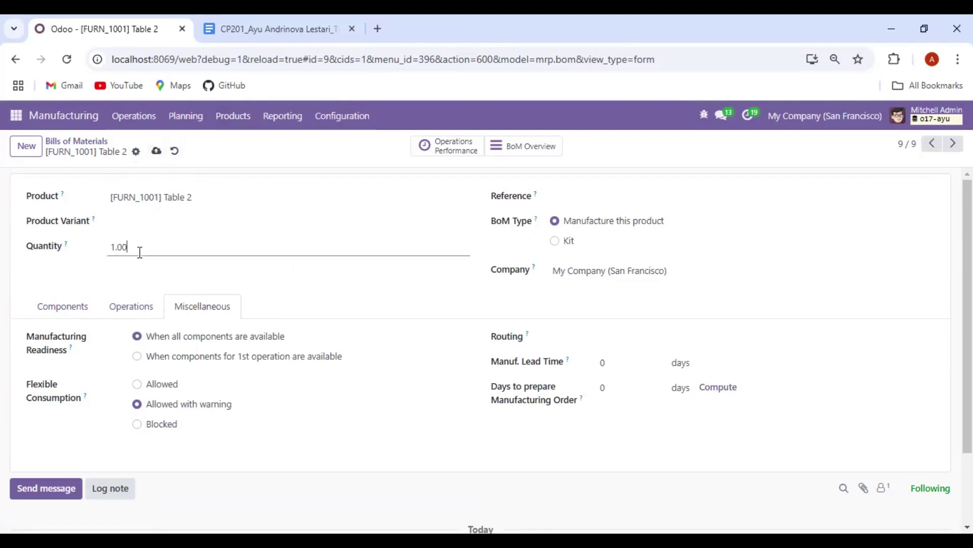
click(156, 151)
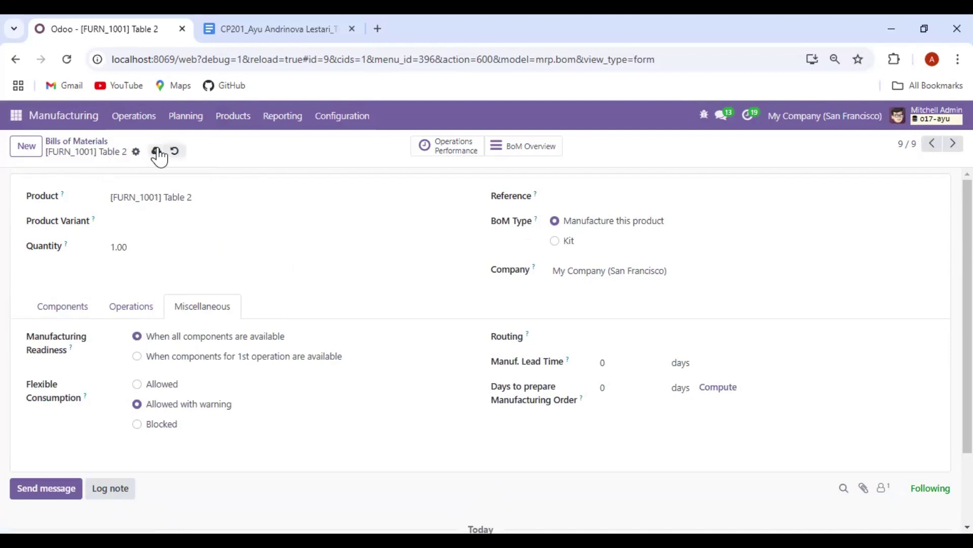
- Leave the bill of materials and return to the Manufacturing Orders list
click(92, 142)
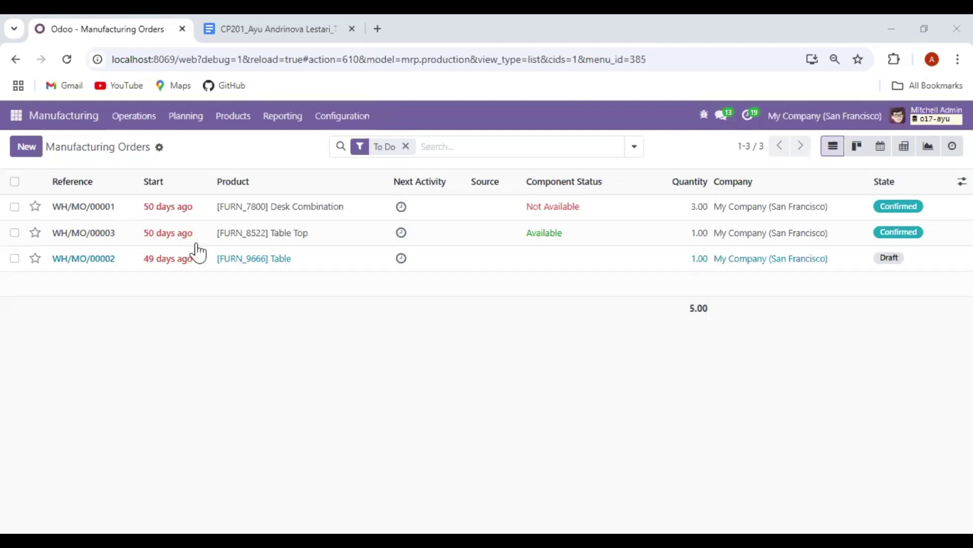
click(36, 116)
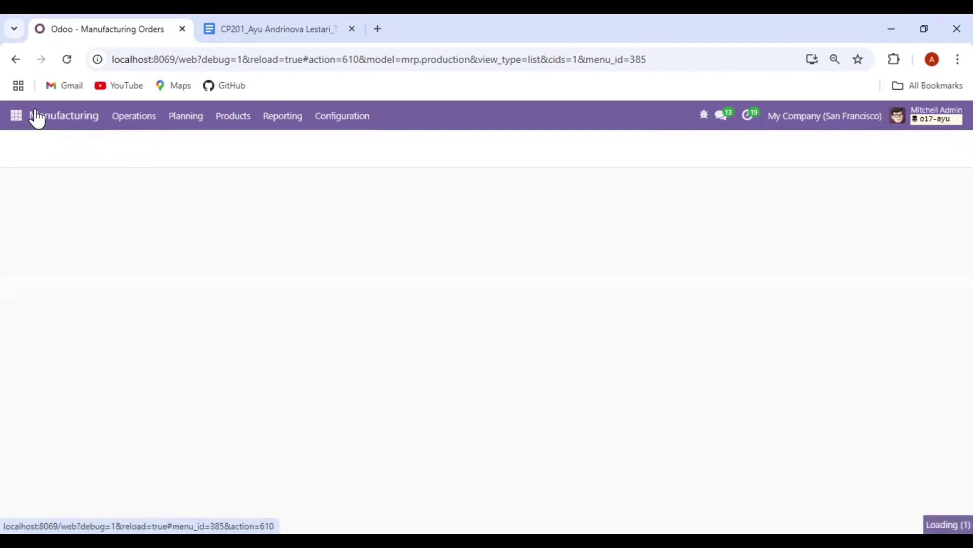
click(16, 115)
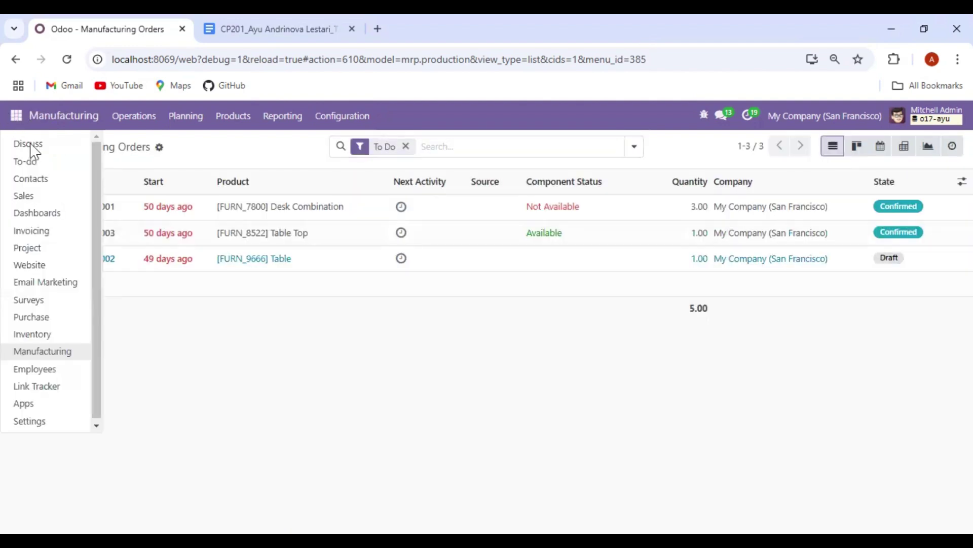
click(49, 351)
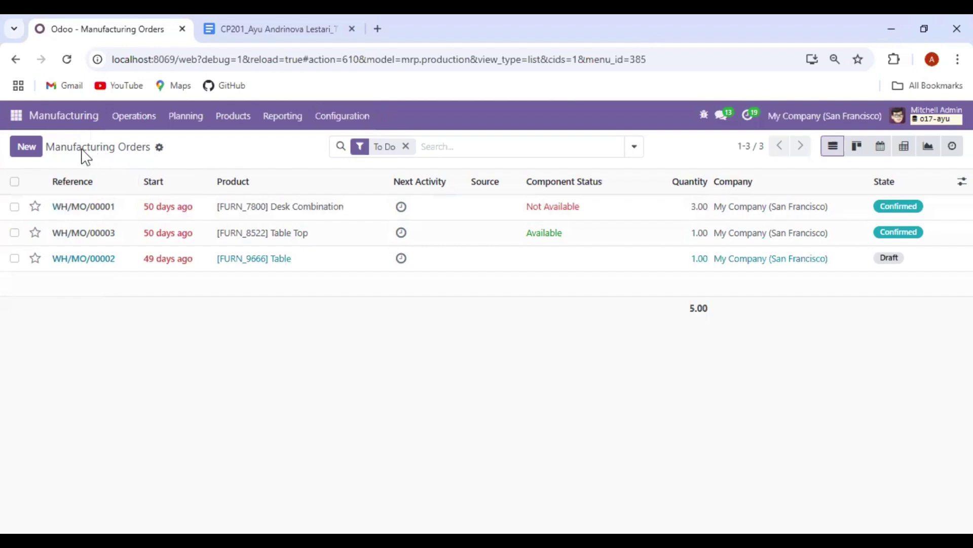
- Start a new manufacturing order for the product [FURN_1001] Table 2
click(30, 151)
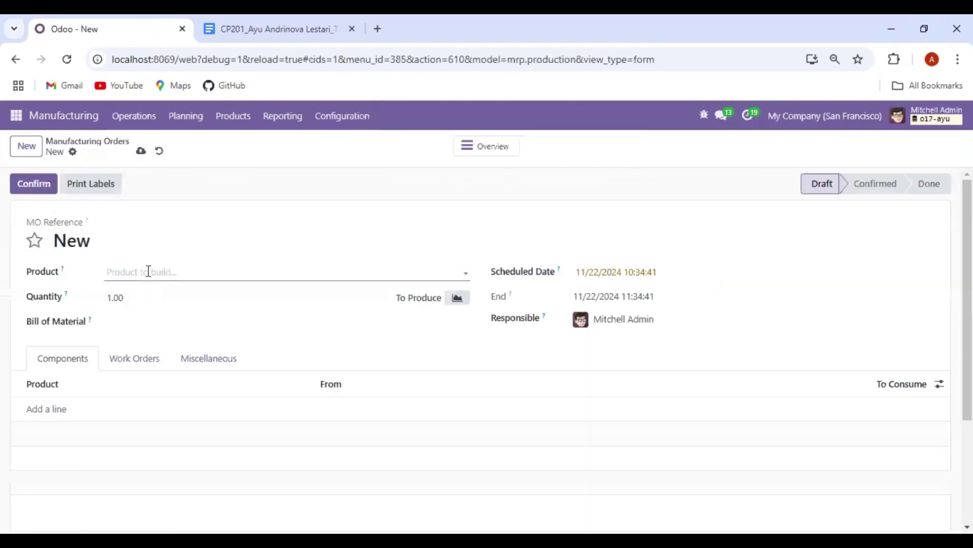
click(148, 272)
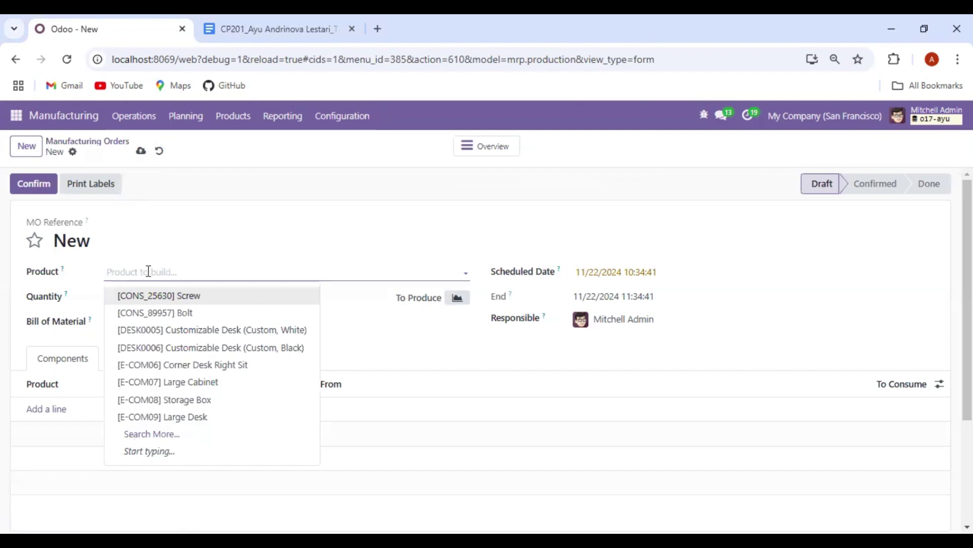
text(TABL)
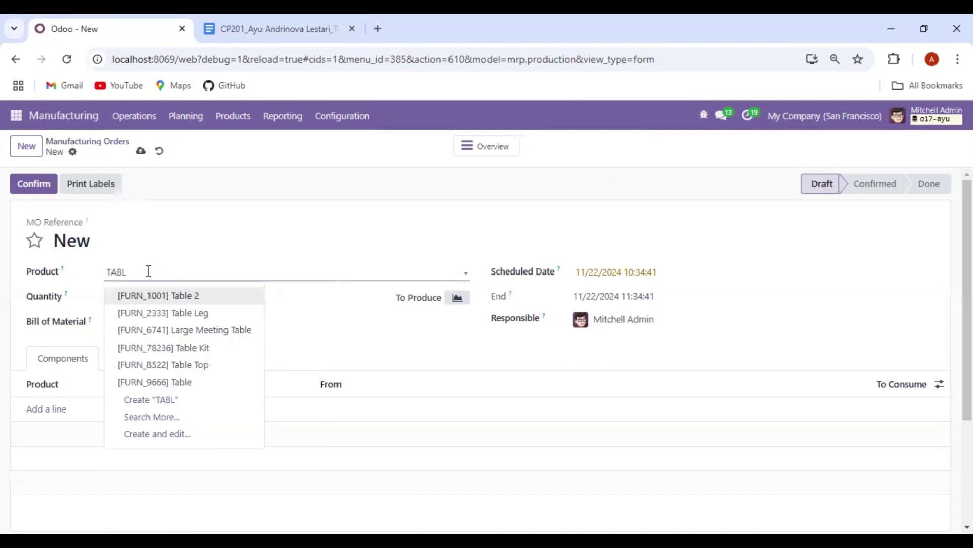
click(173, 296)
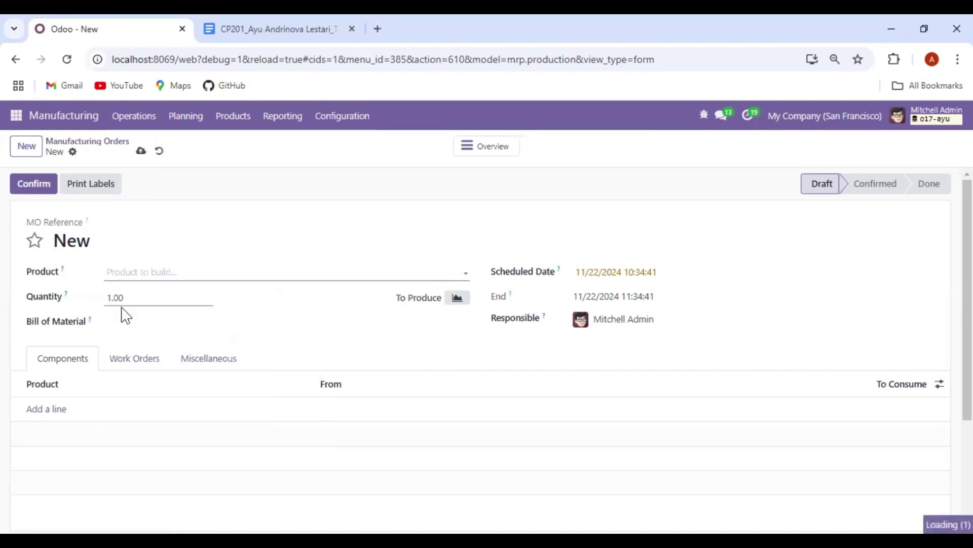
- Examine the new order's bill of material, component lines and scheduled date
click(224, 320)
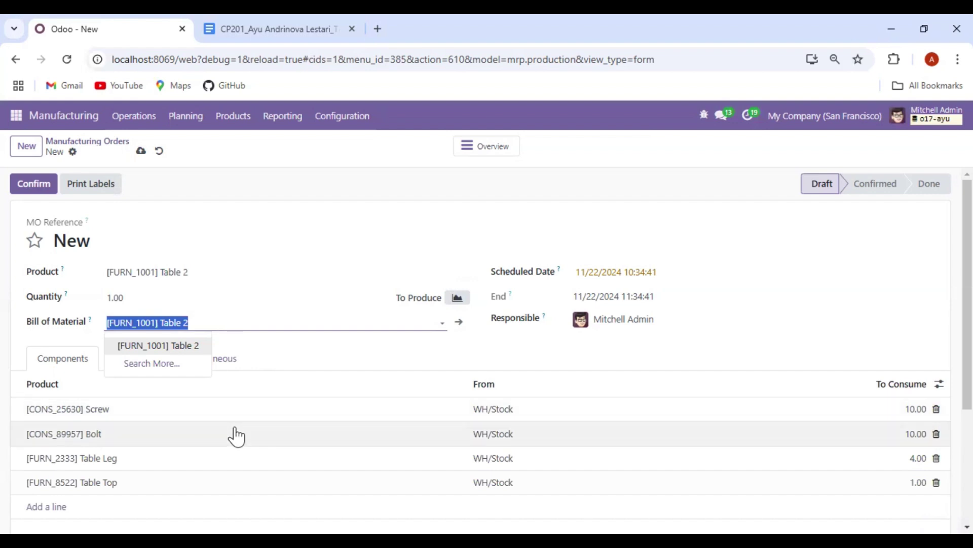
scroll(235, 434, down, 3)
scroll(235, 434, up, 3)
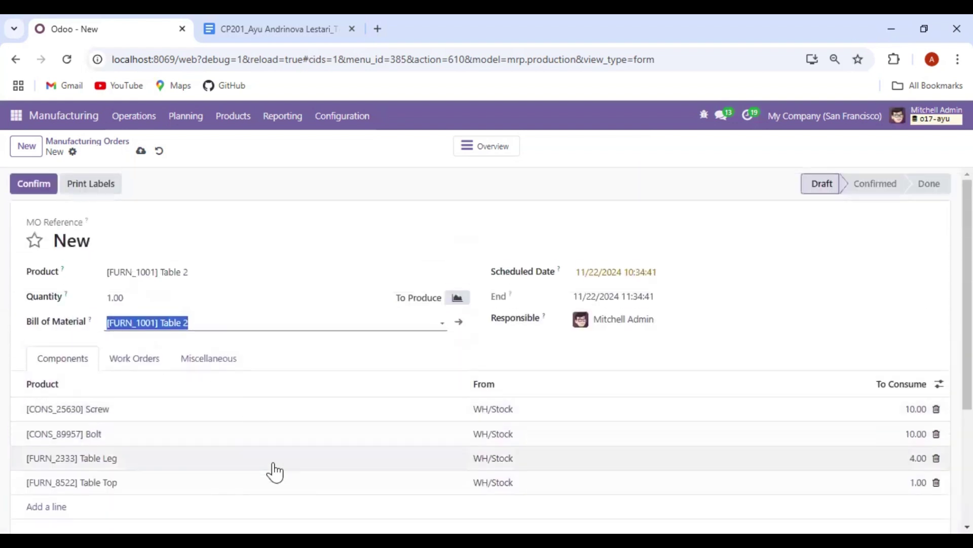
click(274, 321)
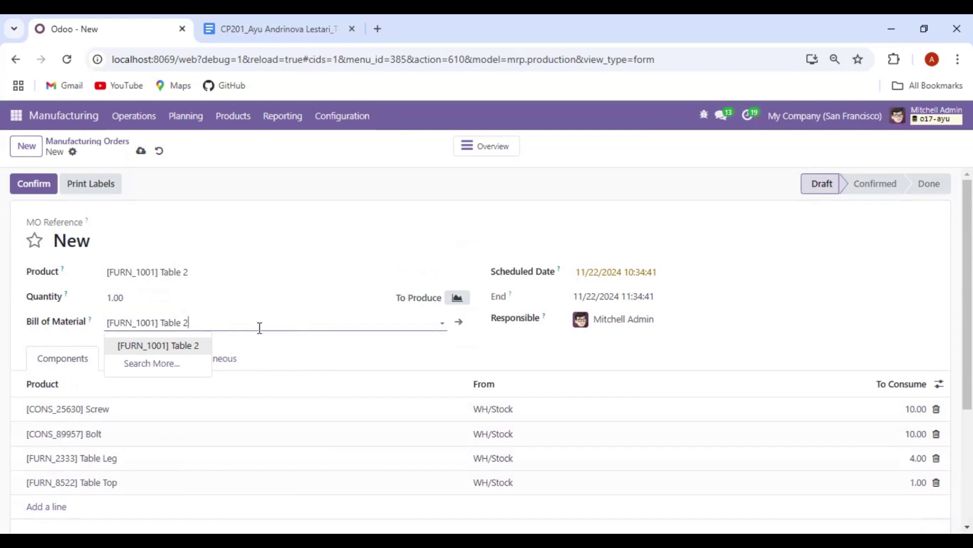
click(260, 328)
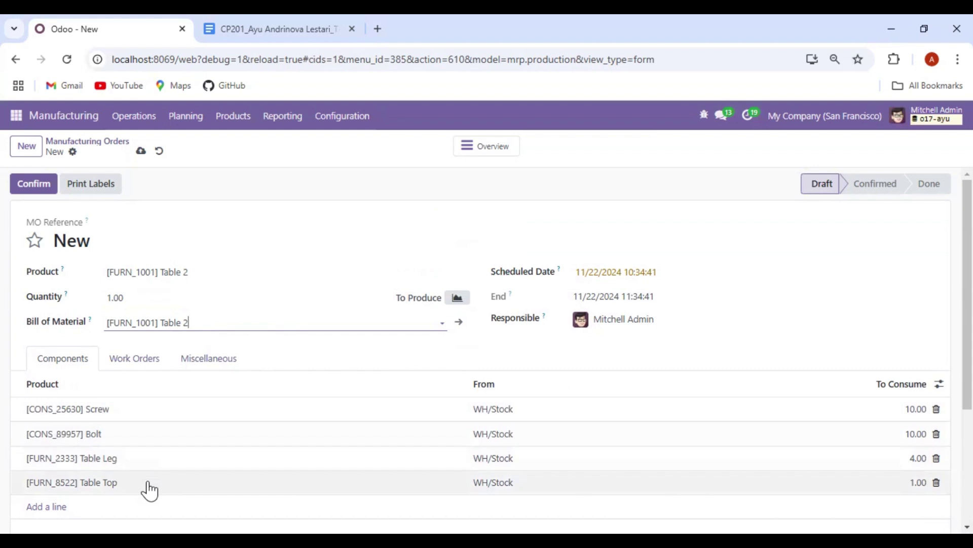
click(669, 282)
key(Escape)
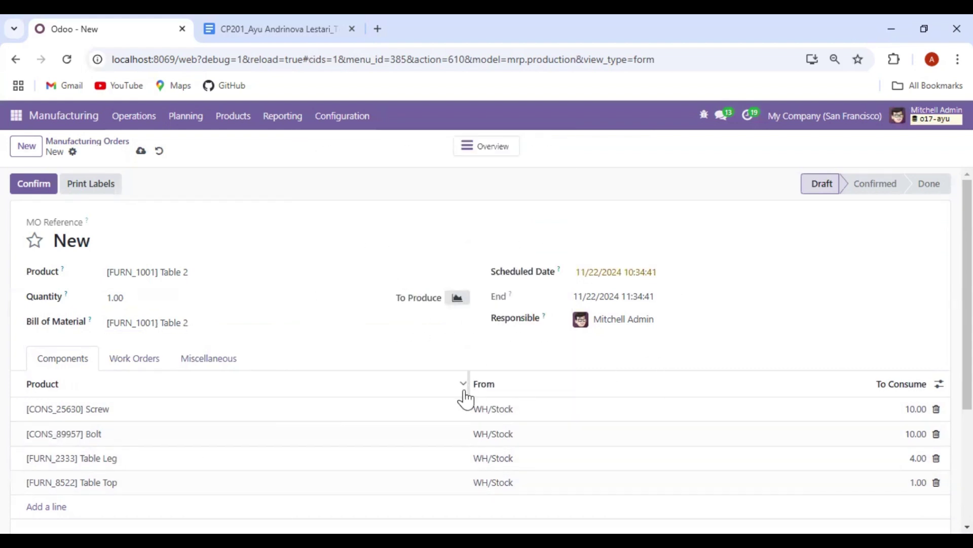
- Add a work order to the new manufacturing order with operation Assembly at work center Assembly Line 1
scroll(124, 339, down, 1)
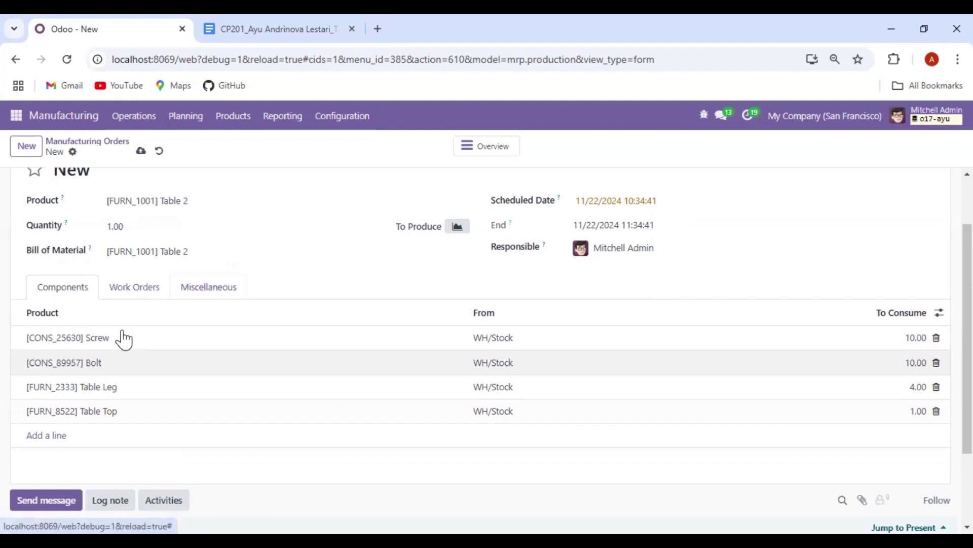
click(145, 288)
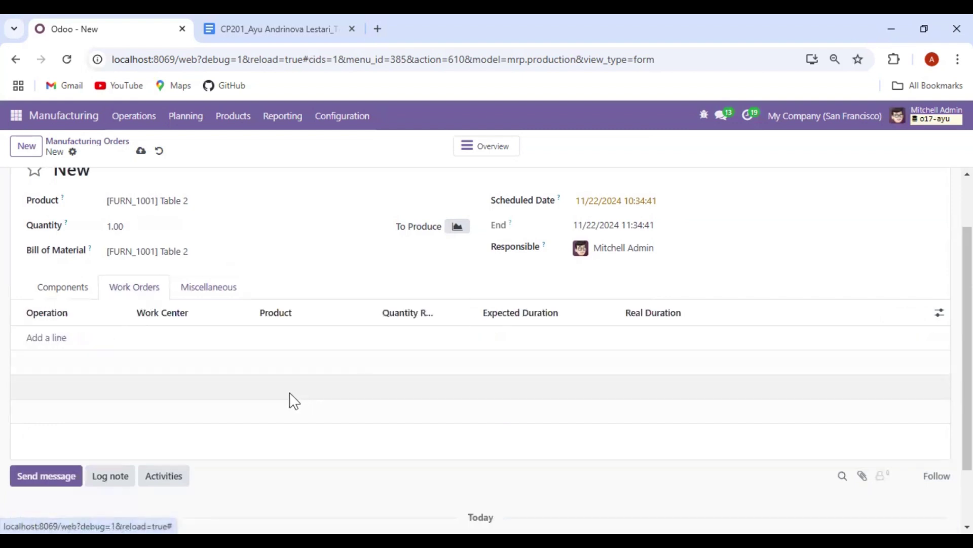
click(62, 339)
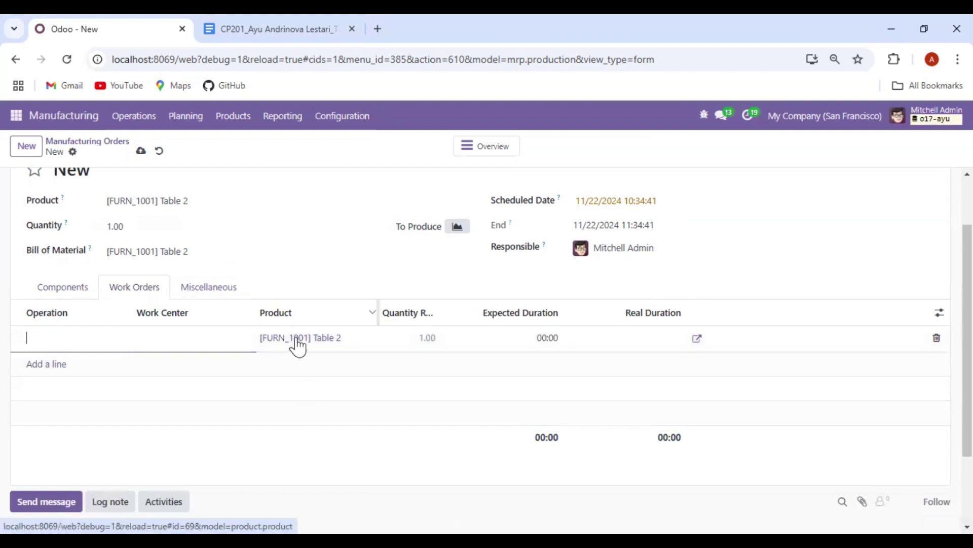
click(192, 338)
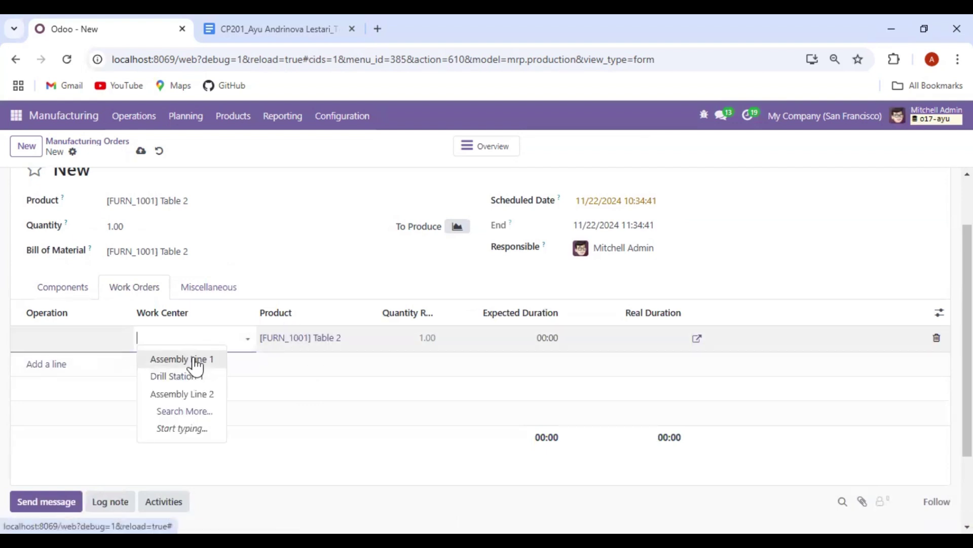
click(195, 360)
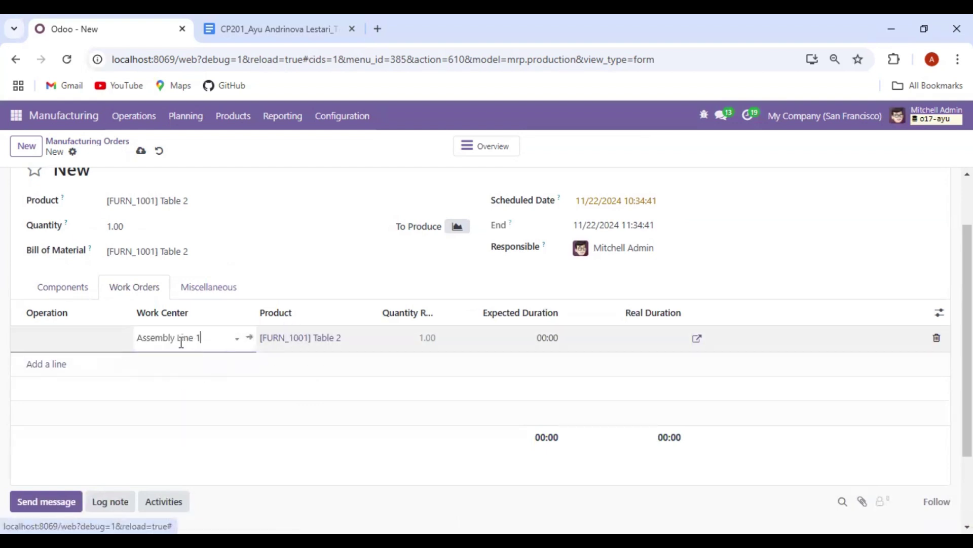
drag(174, 337, 132, 338)
key(ctrl+c)
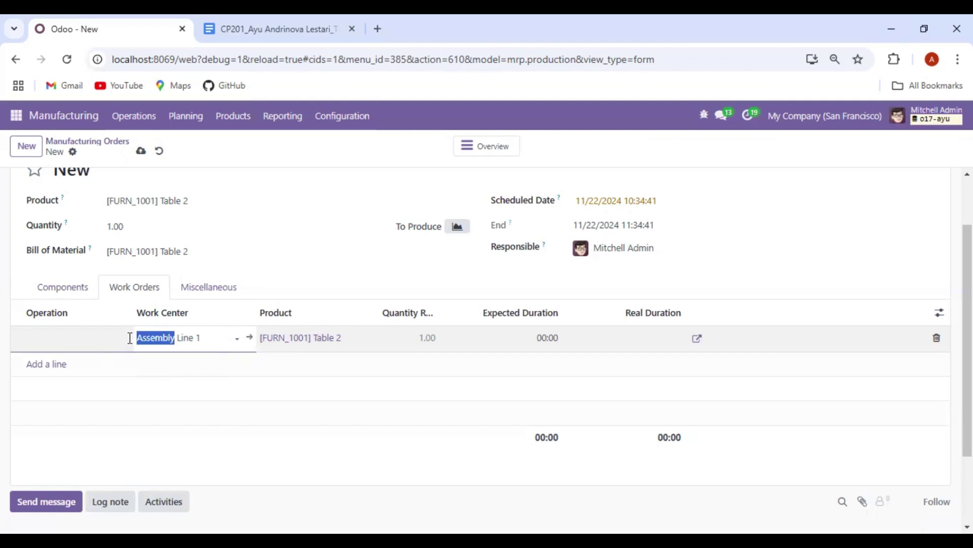
click(86, 340)
key(ctrl+v)
key(ctrl+a)
- Set the Assembly work order's expected duration to 45:00 and confirm the manufacturing order
click(422, 343)
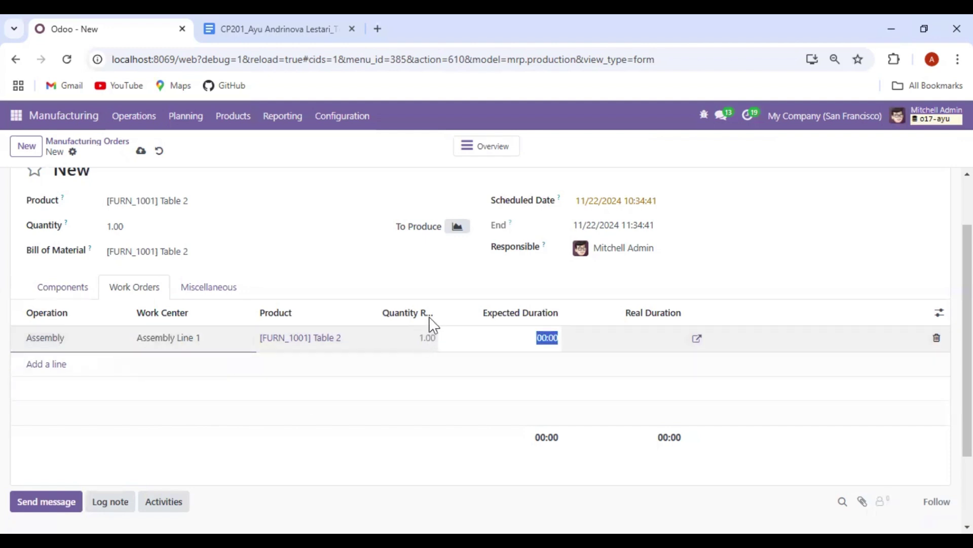
click(545, 339)
click(550, 367)
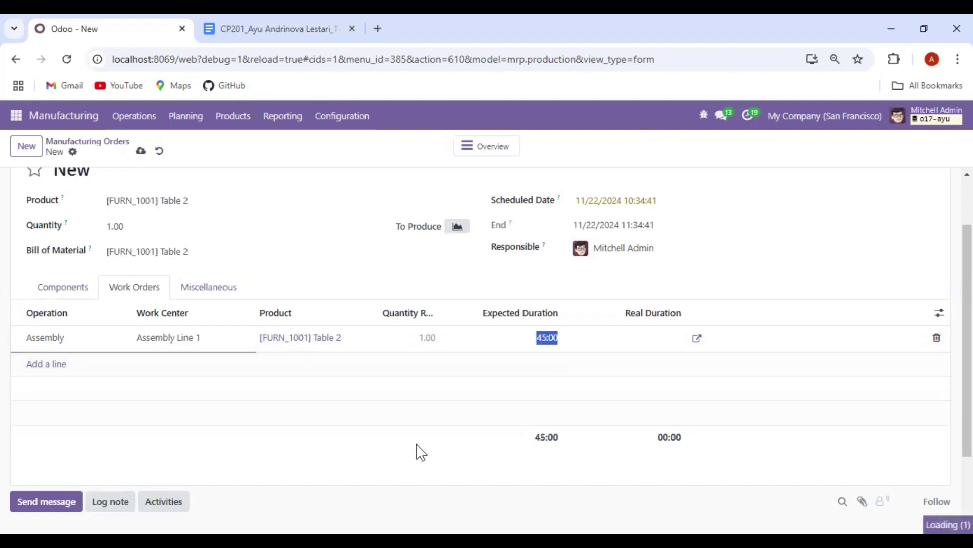
scroll(384, 423, up, 2)
scroll(246, 293, down, 2)
scroll(246, 293, up, 2)
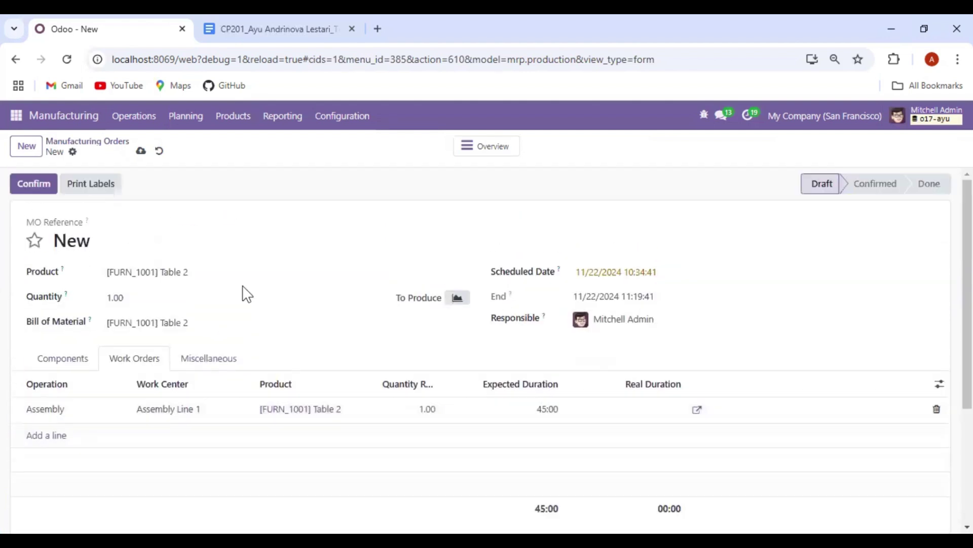
click(29, 195)
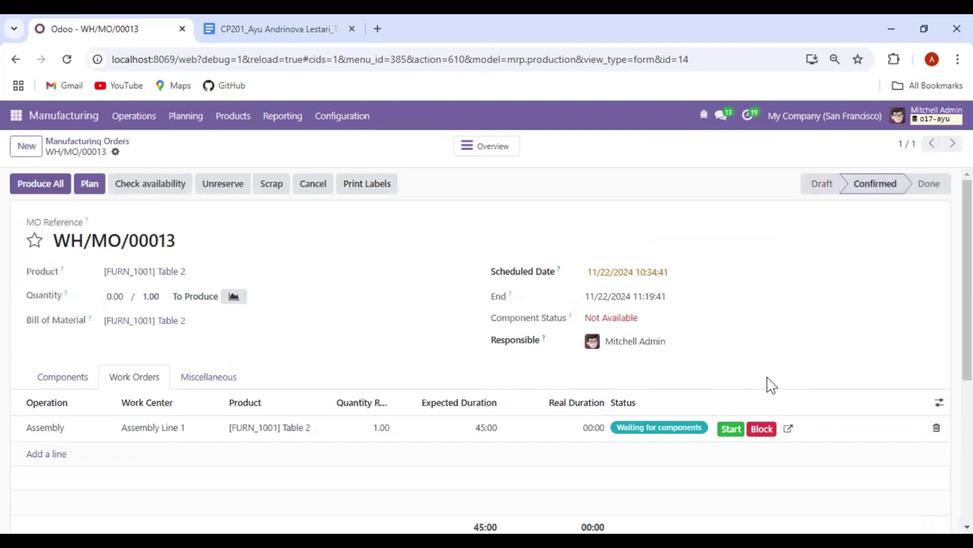
- Start the Assembly work order at Assembly Line 1 and mark it as done
scroll(159, 375, down, 1)
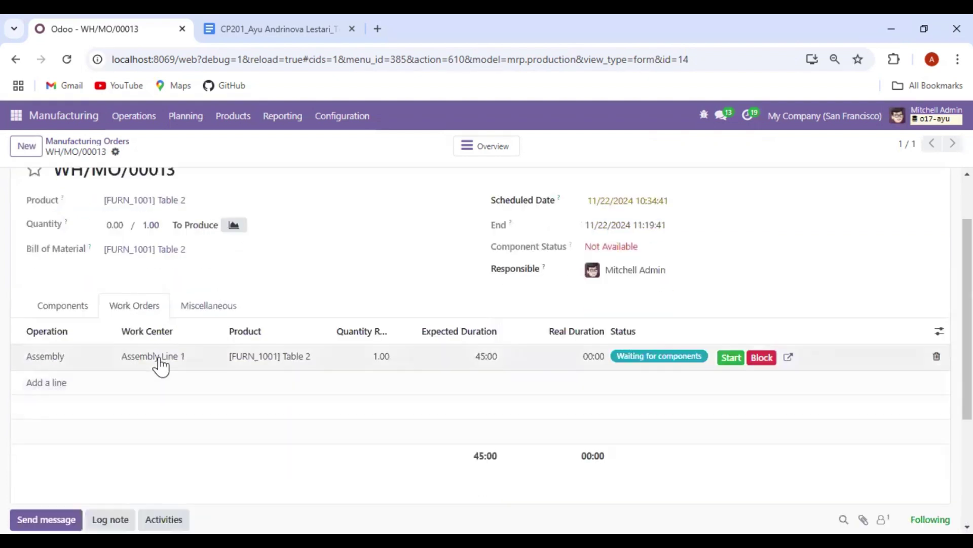
click(731, 358)
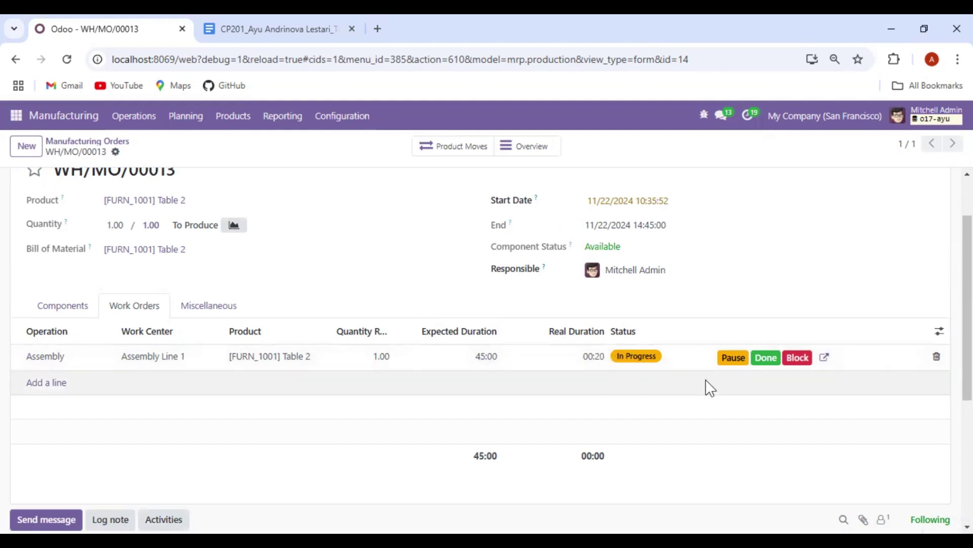
click(765, 359)
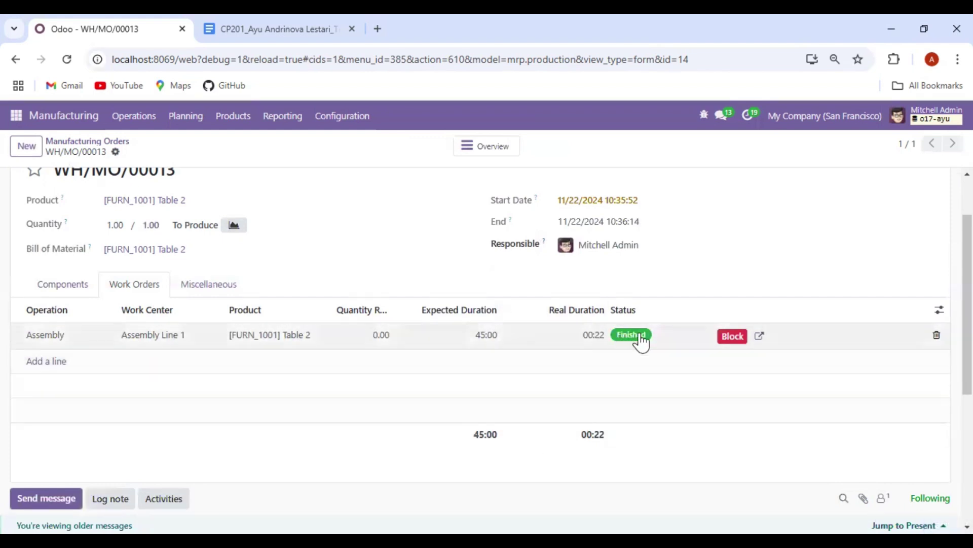
- Produce the full quantity of the Table 2 manufacturing order and return to the Manufacturing Orders list
scroll(628, 381, up, 2)
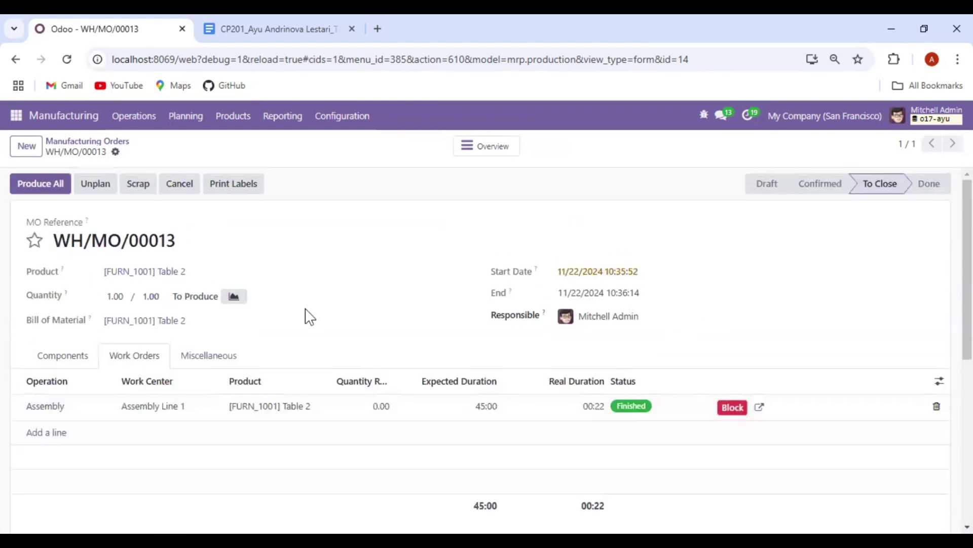
click(31, 195)
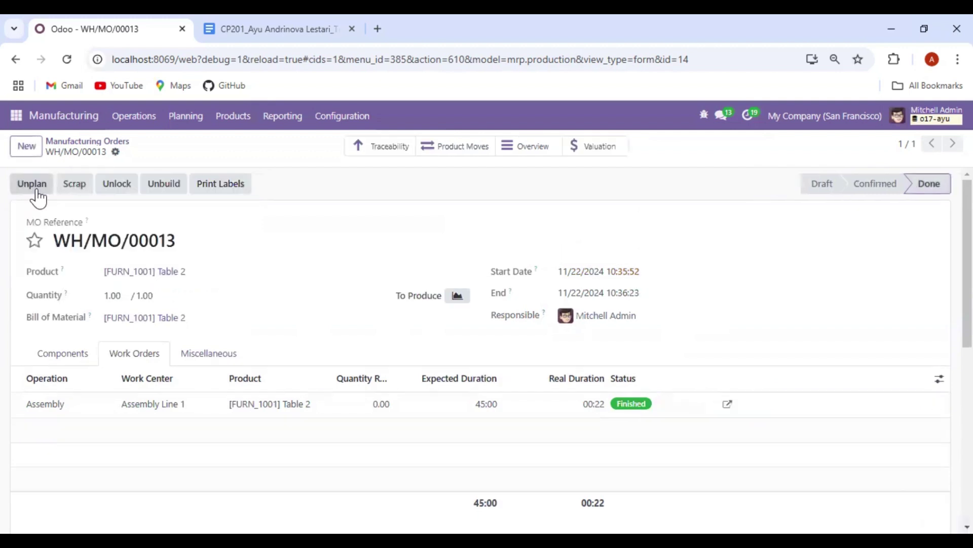
scroll(178, 409, down, 2)
scroll(180, 409, up, 2)
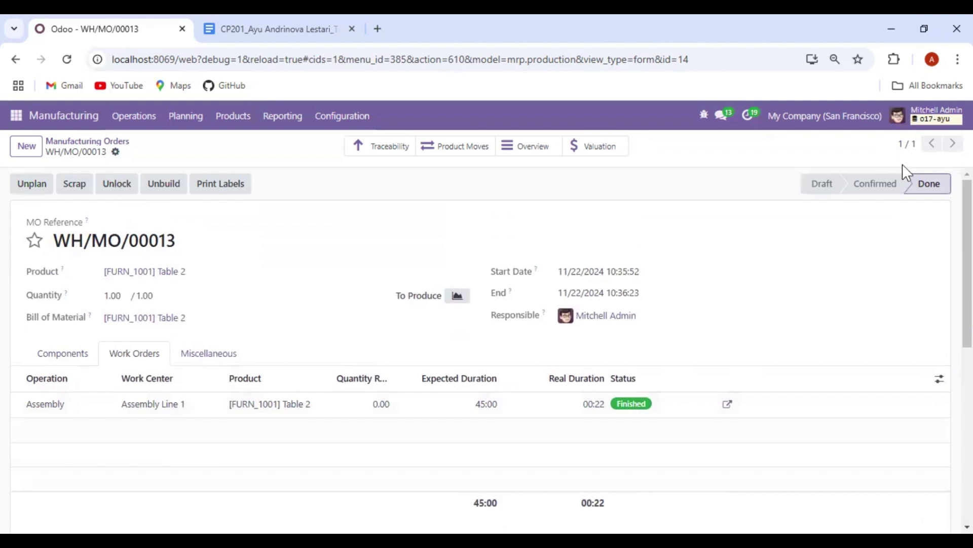
scroll(390, 195, down, 3)
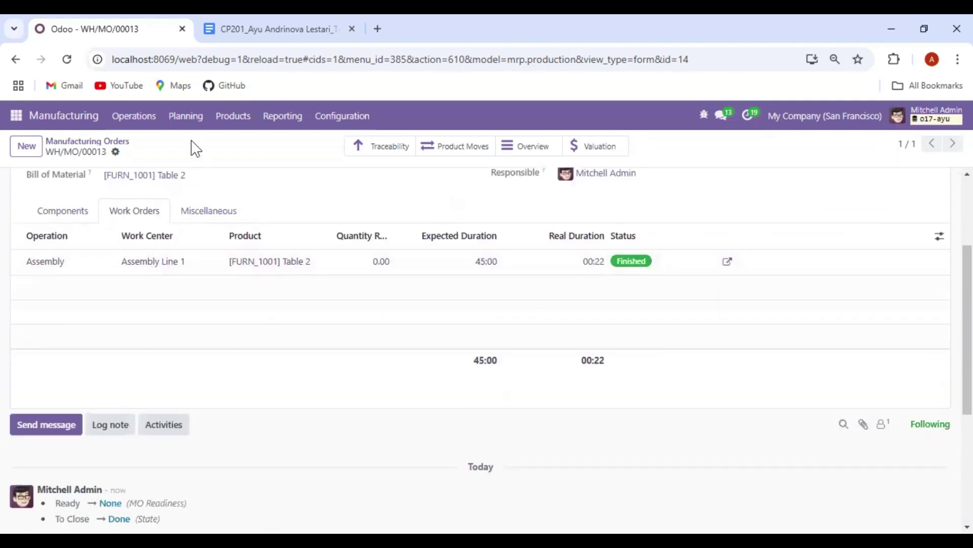
scroll(162, 152, up, 3)
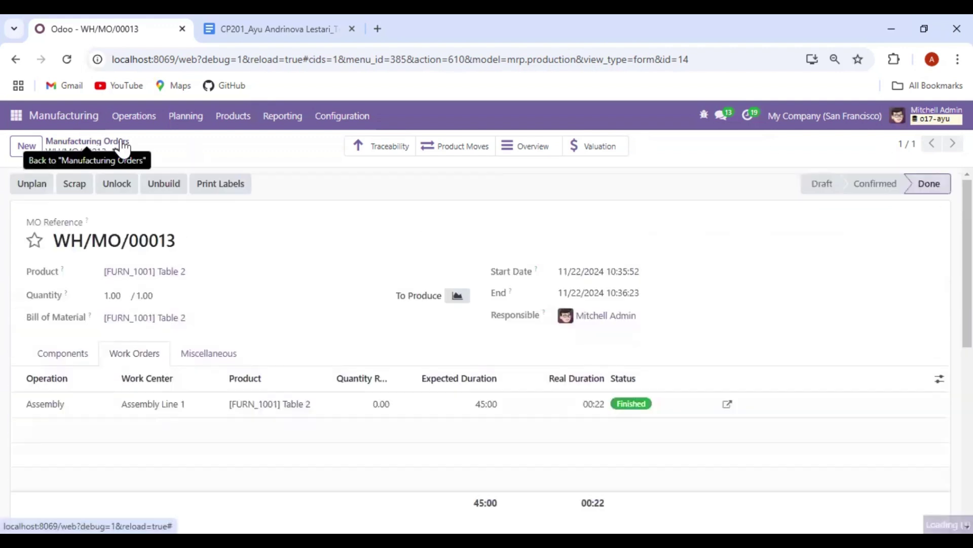
click(122, 145)
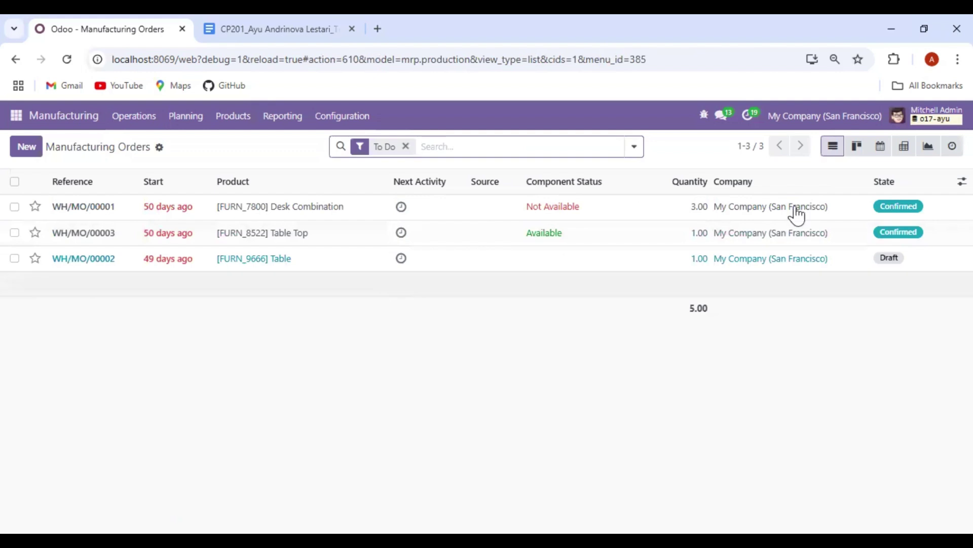
- Check section 2.4 on reordering rules in the Google Docs report, and open the Reordering Rules list in Odoo's Inventory app
key(ctrl+Tab)
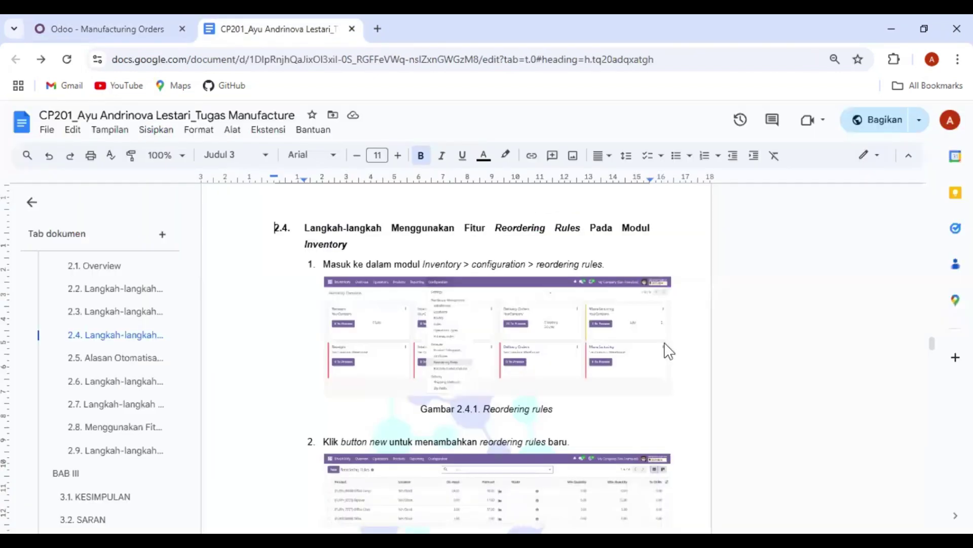
key(ctrl+Tab)
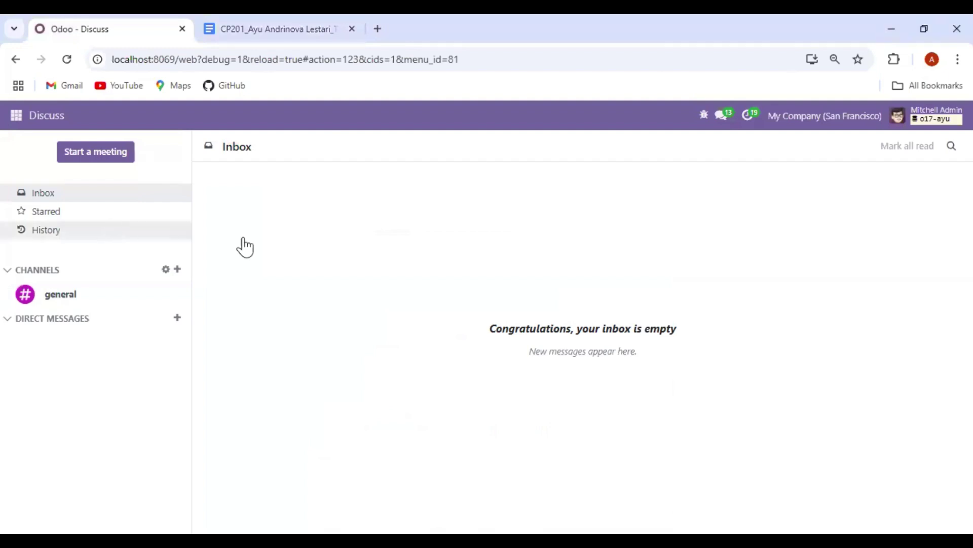
click(20, 119)
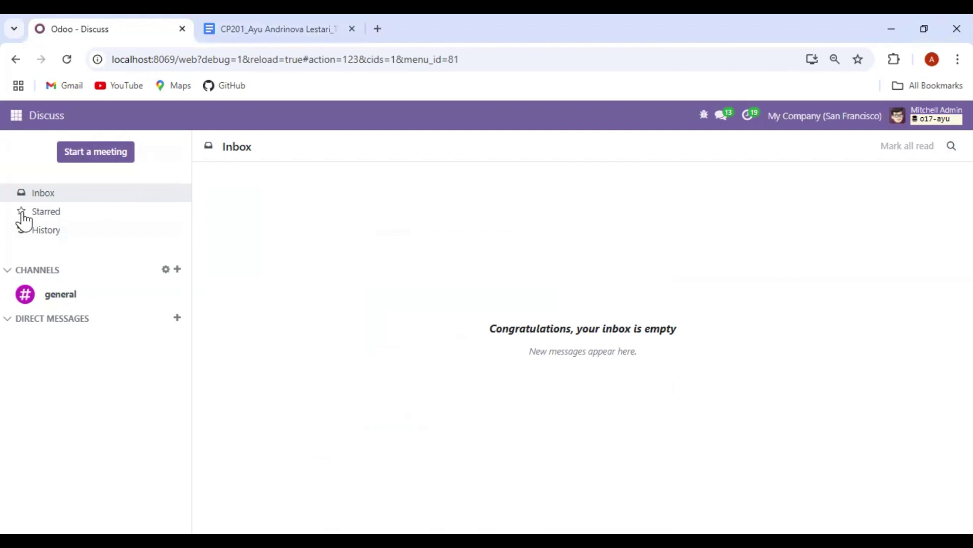
click(29, 334)
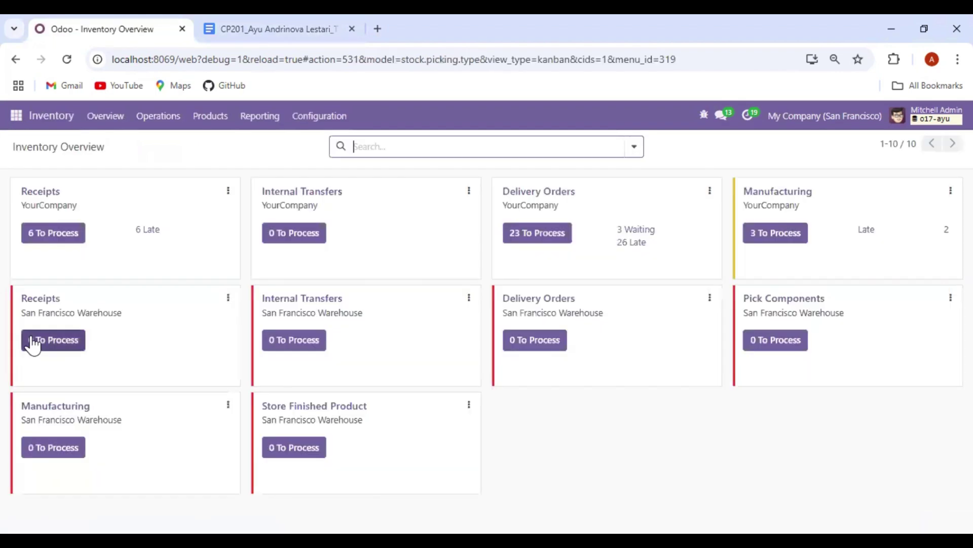
click(213, 119)
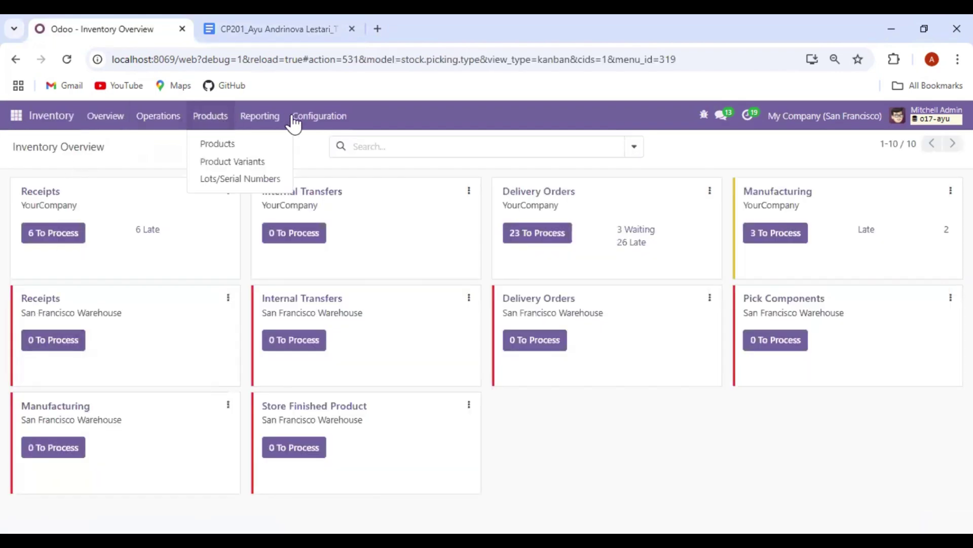
click(300, 119)
mouse_move(267, 124)
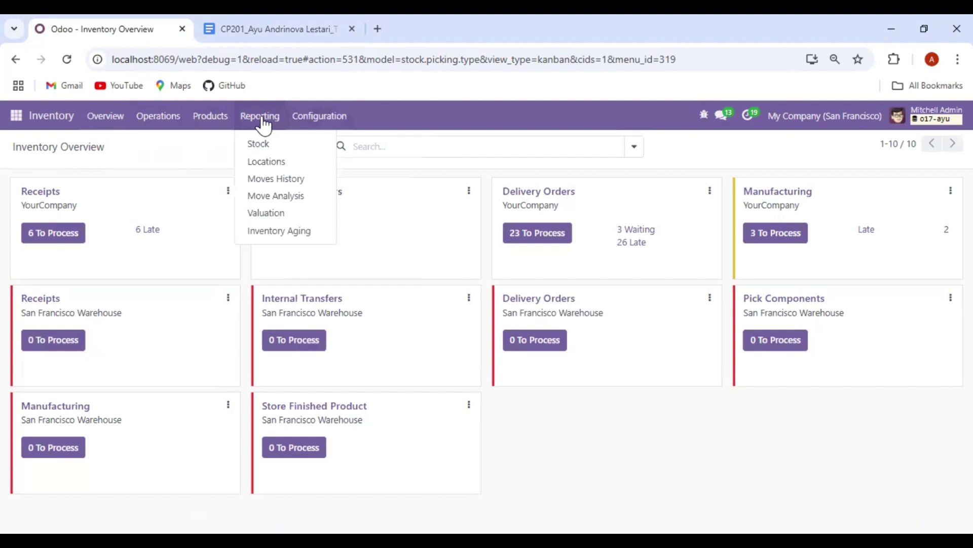
mouse_move(301, 124)
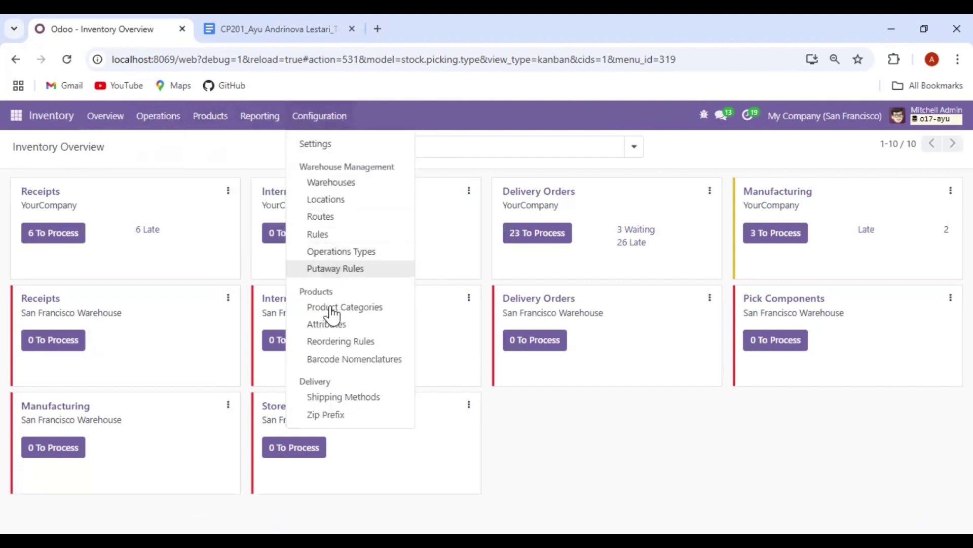
click(332, 341)
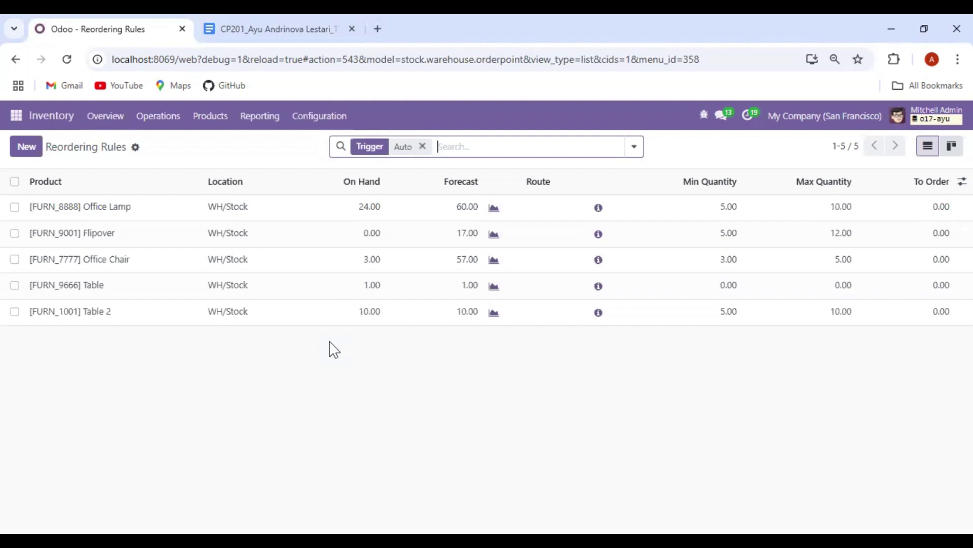
- Examine the existing reordering rule of [FURN_1001] Table 2 and leave its line without editing
click(91, 317)
click(143, 364)
click(112, 314)
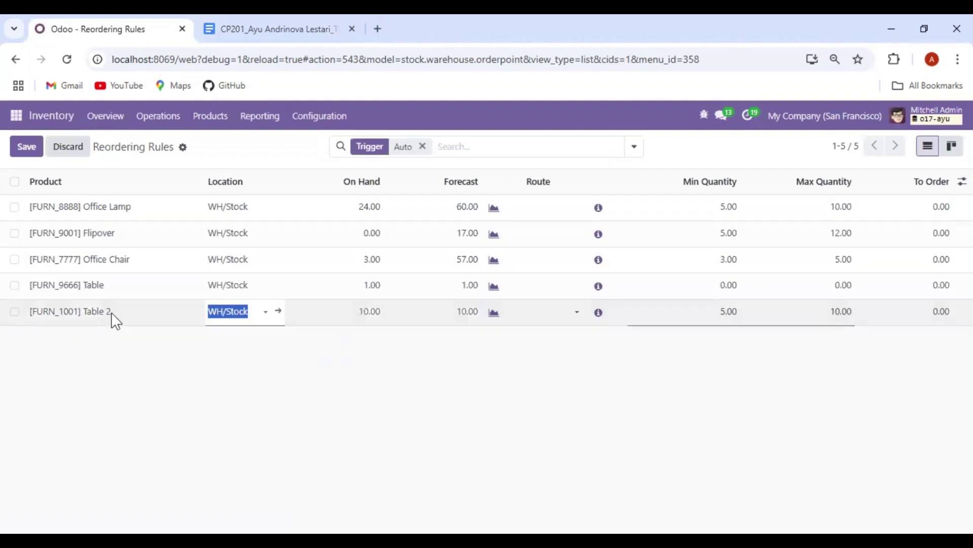
click(127, 354)
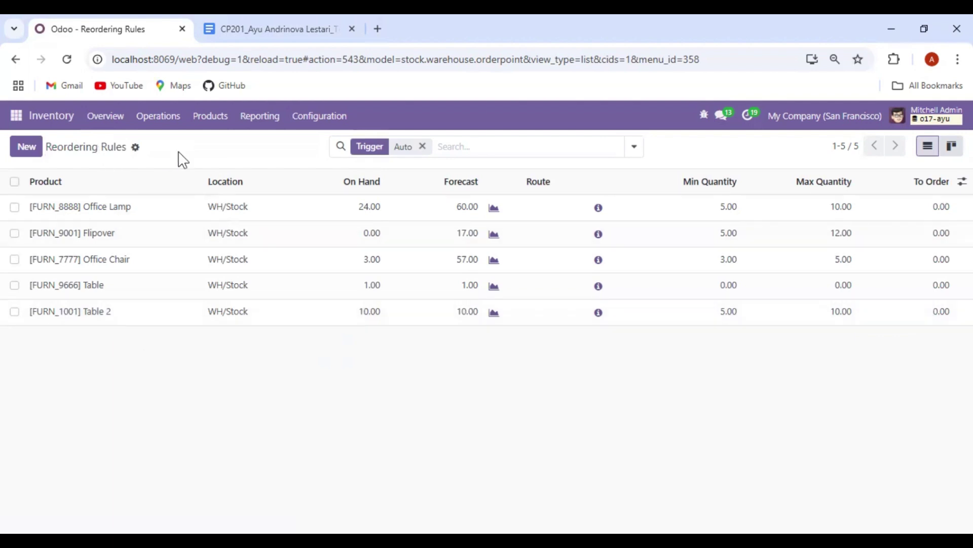
click(31, 150)
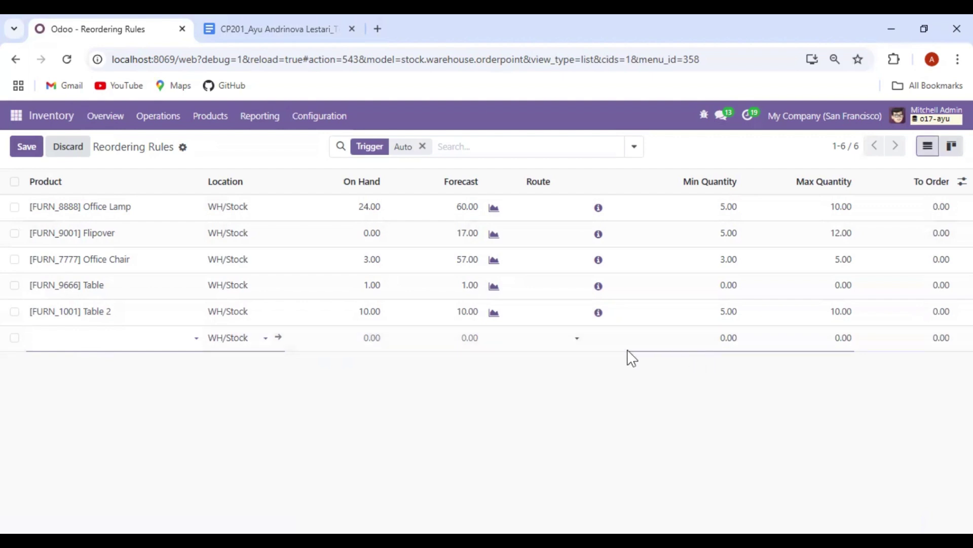
click(726, 344)
click(822, 336)
click(942, 338)
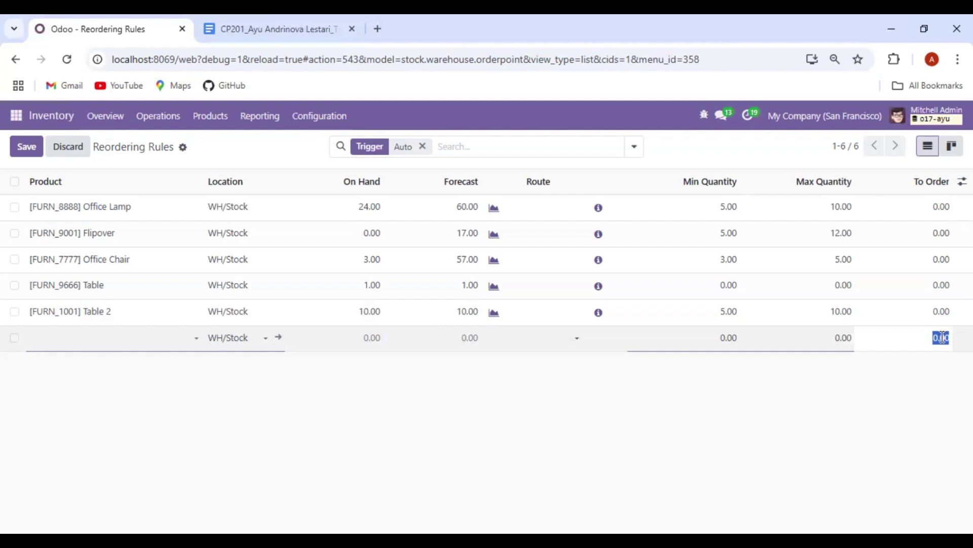
click(72, 337)
click(434, 106)
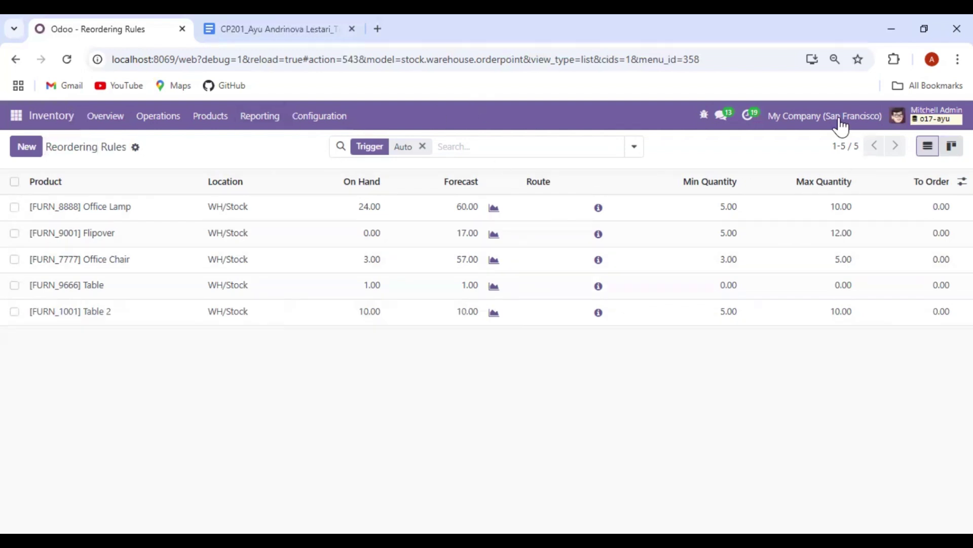
- Set the reordering rule of [FURN_1001] Table 2 to a minimum quantity of 12 and a maximum quantity of 15
click(116, 315)
click(737, 314)
click(724, 312)
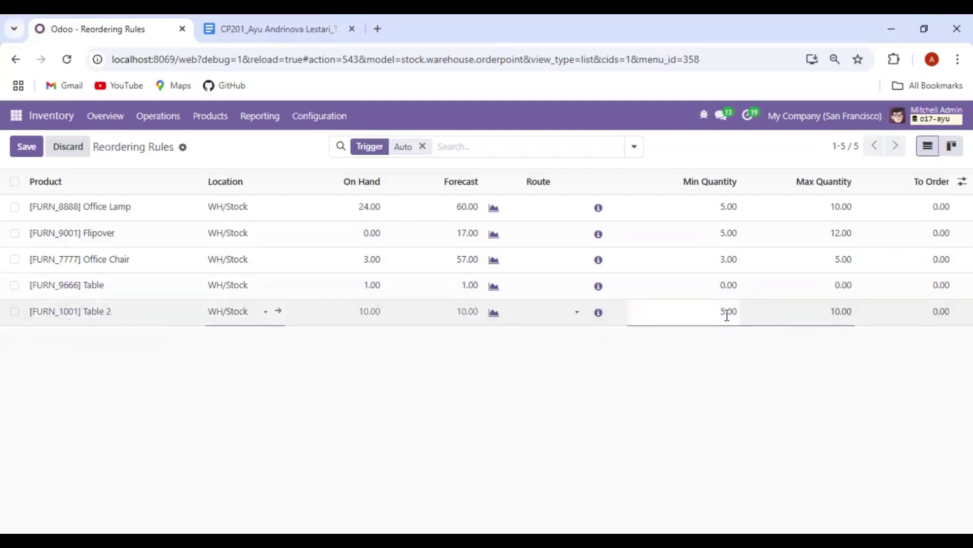
key(BackSpace)
text(12)
click(842, 312)
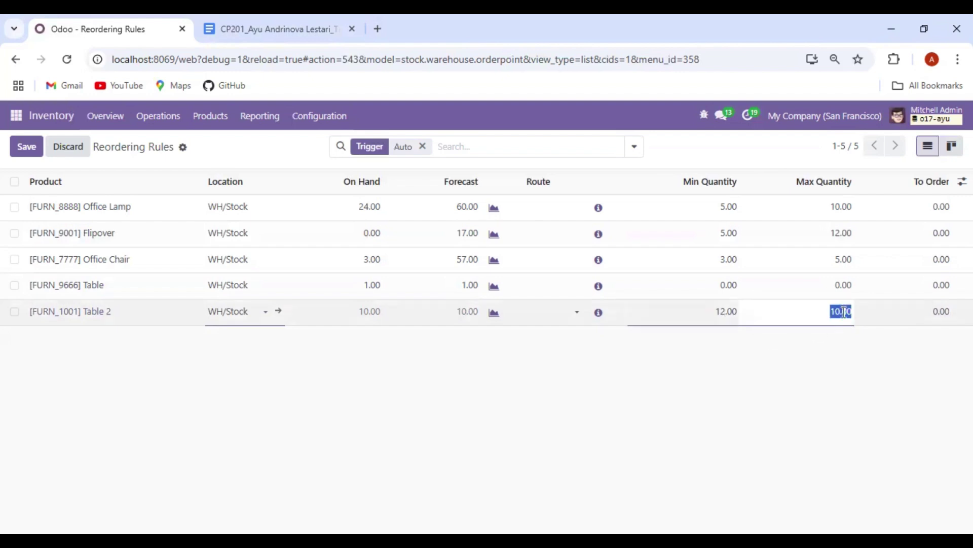
click(842, 311)
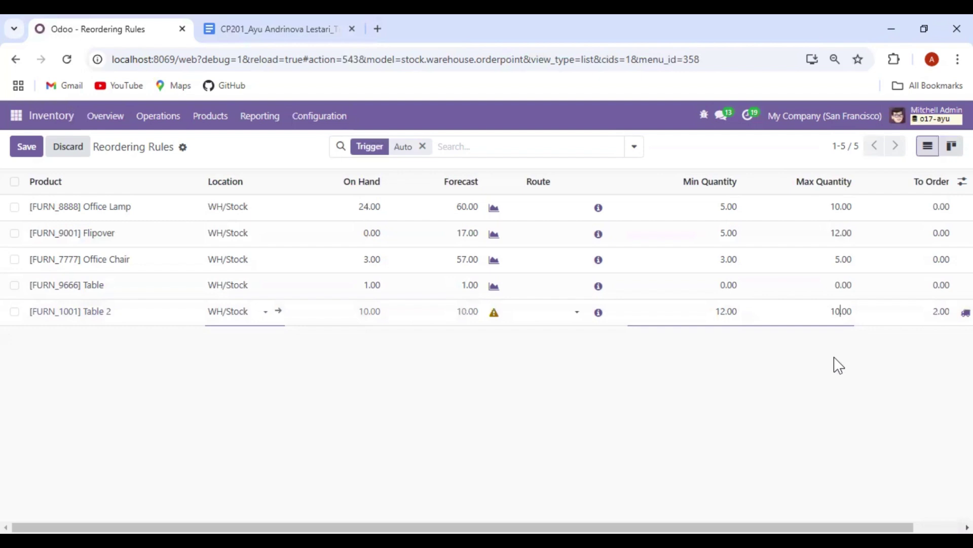
key(BackSpace)
text(5)
click(939, 313)
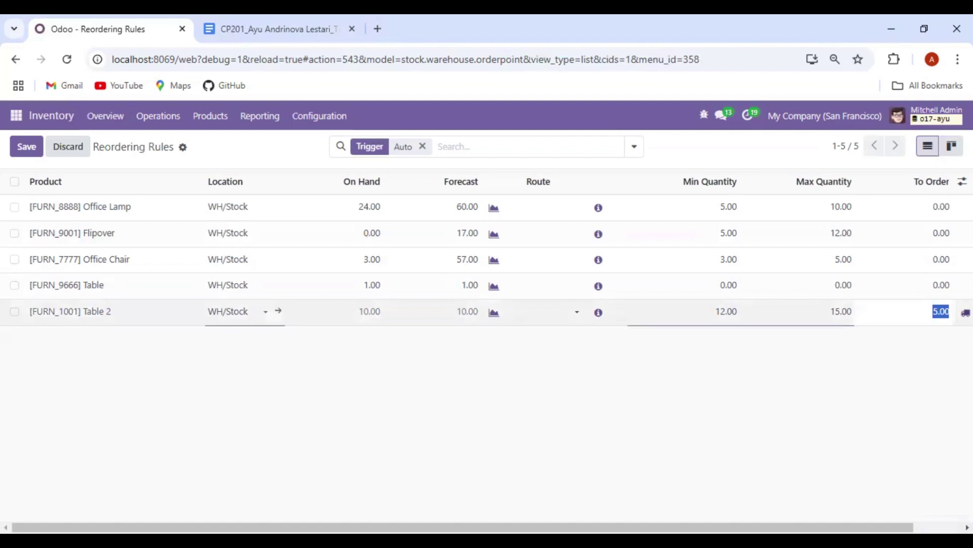
click(924, 365)
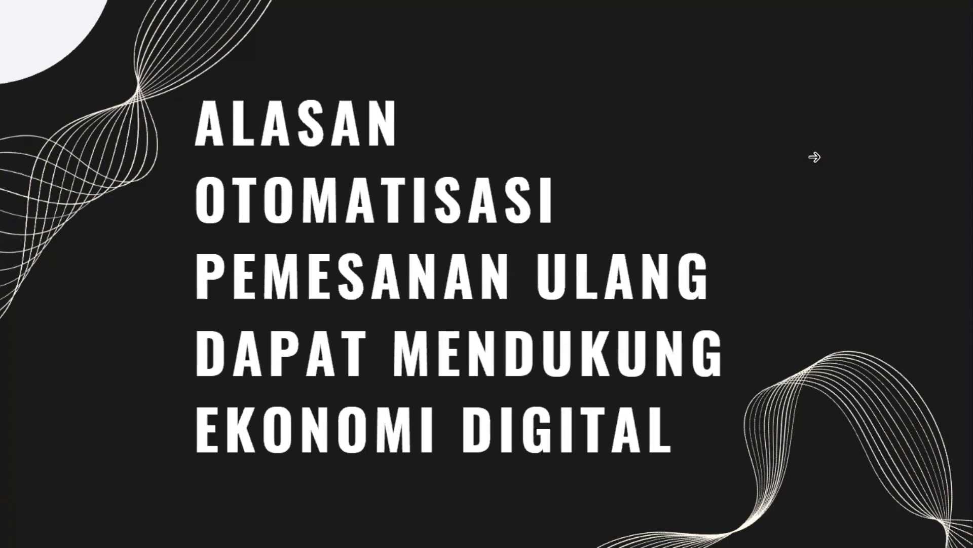
click(819, 189)
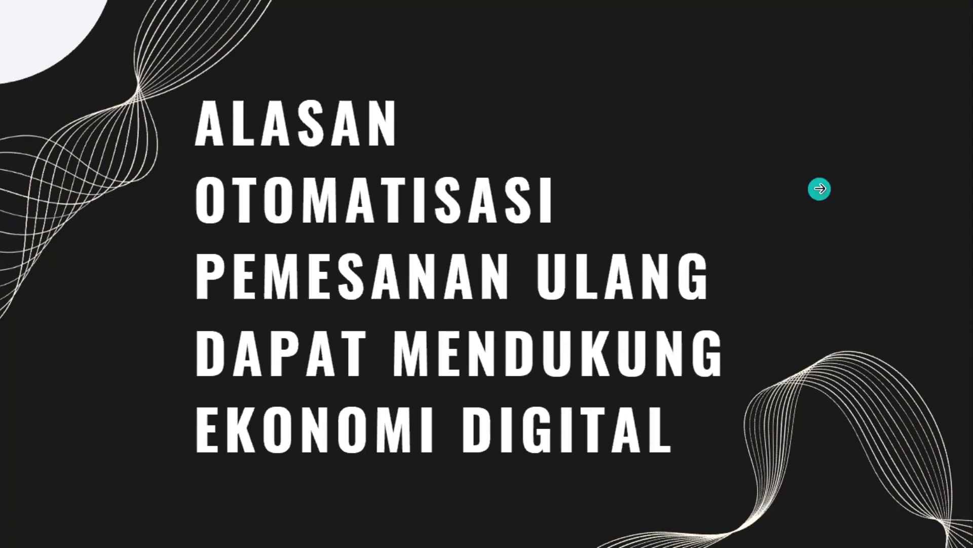
click(413, 108)
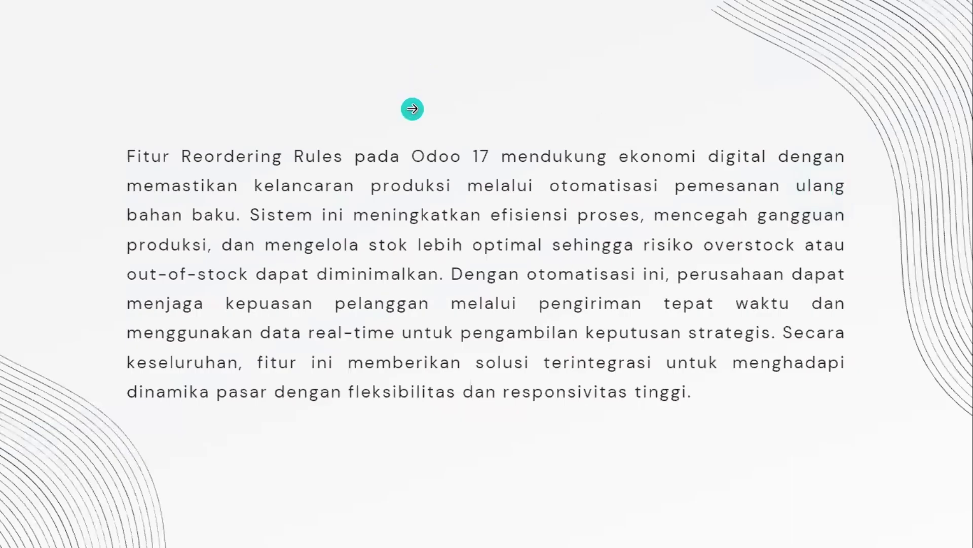
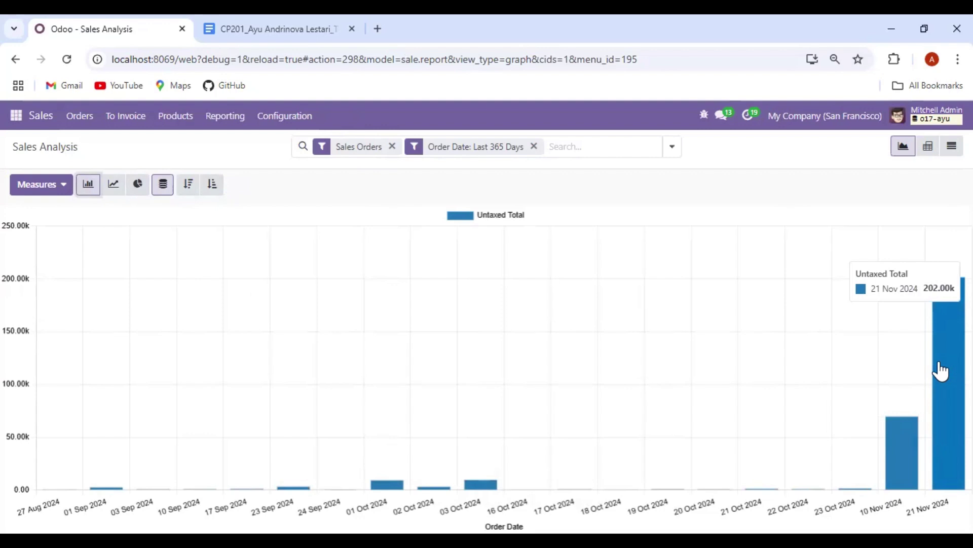
- Open the sales order lines behind the 21 Nov 2024 bar in Sales Analysis and export all of them to Excel
click(940, 370)
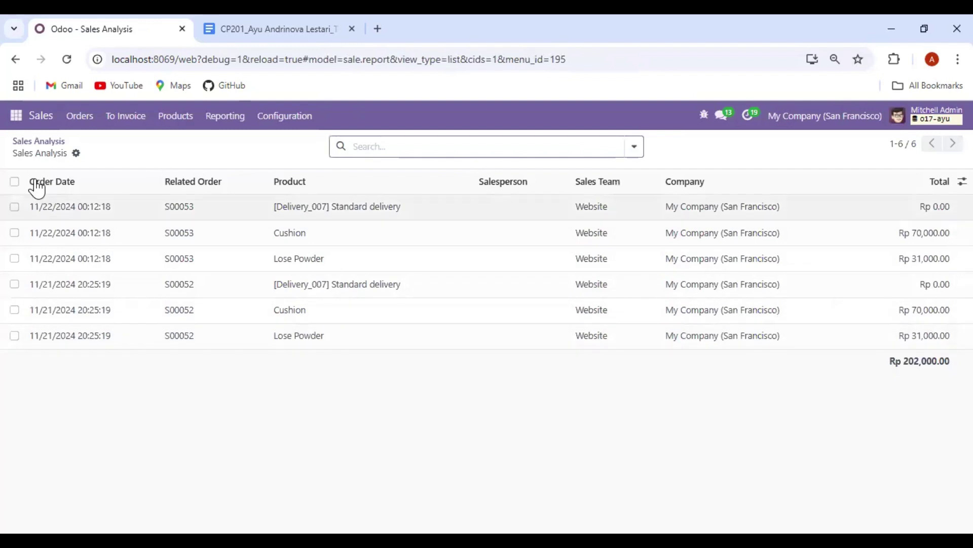
click(76, 154)
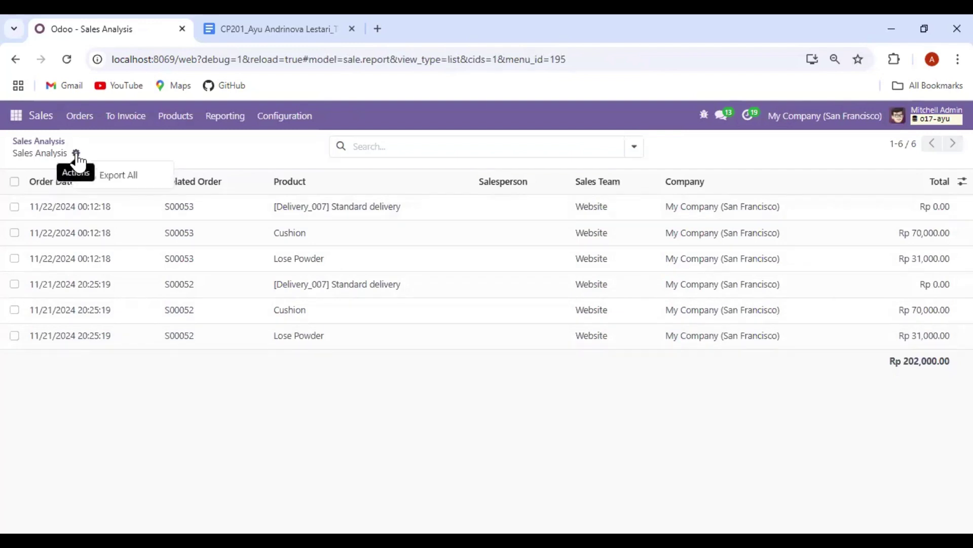
click(129, 178)
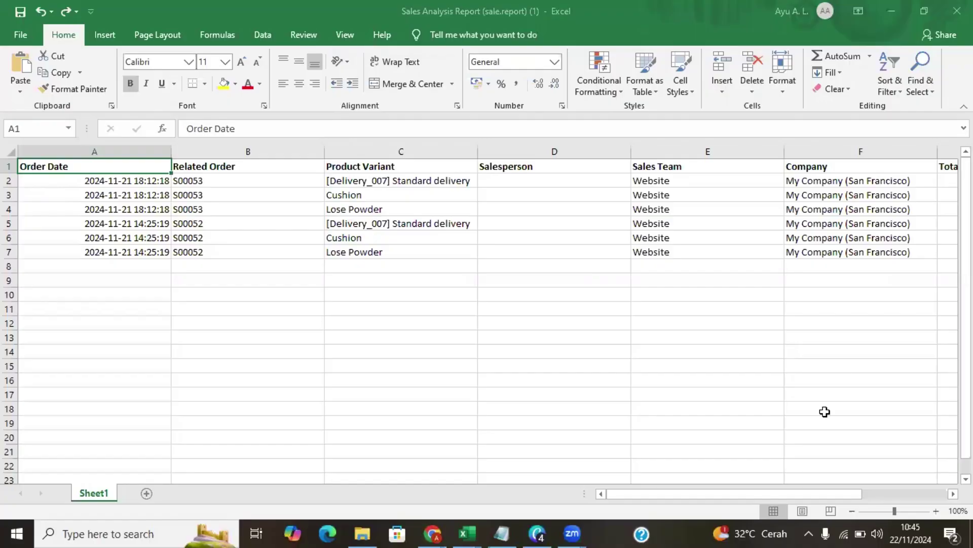
- Examine the product lines of the related orders in the exported Sales Analysis Report workbook
mouse_move(637, 494)
mouse_down()
mouse_move(726, 498)
mouse_move(636, 495)
mouse_up()
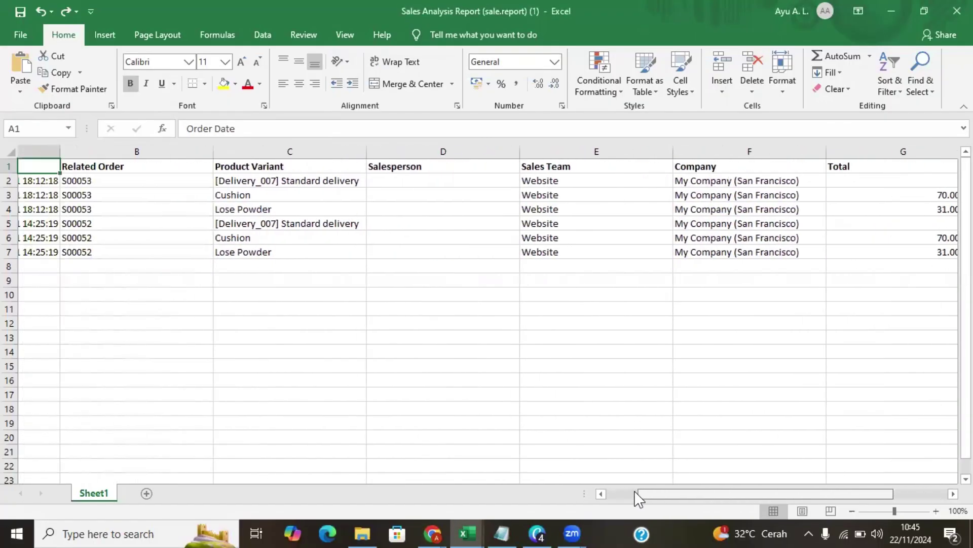
click(322, 225)
click(411, 193)
click(404, 180)
click(403, 193)
click(402, 210)
click(401, 263)
click(420, 251)
- Examine the Sales Team, Company and Total columns of the exported sales report
drag(650, 494, 736, 495)
click(443, 202)
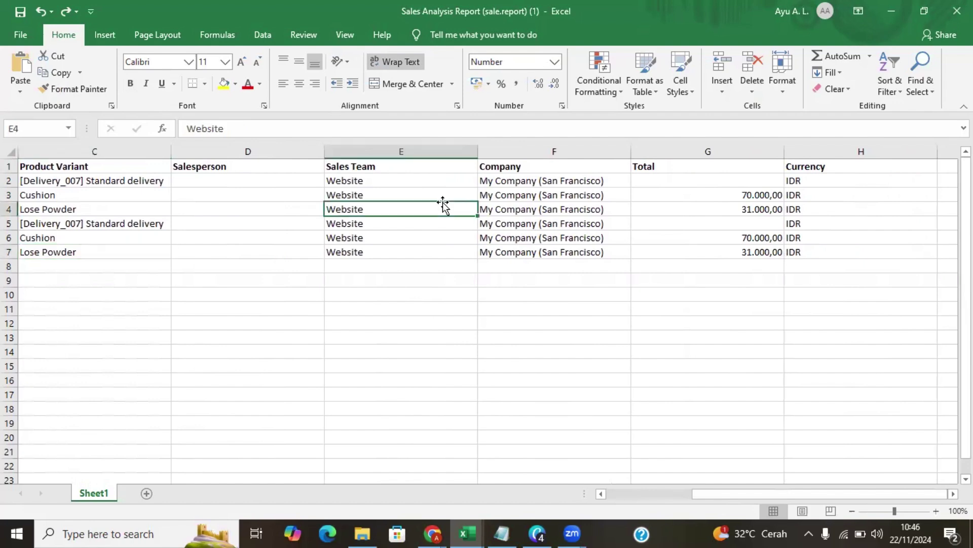
click(421, 181)
click(422, 223)
click(442, 265)
click(566, 210)
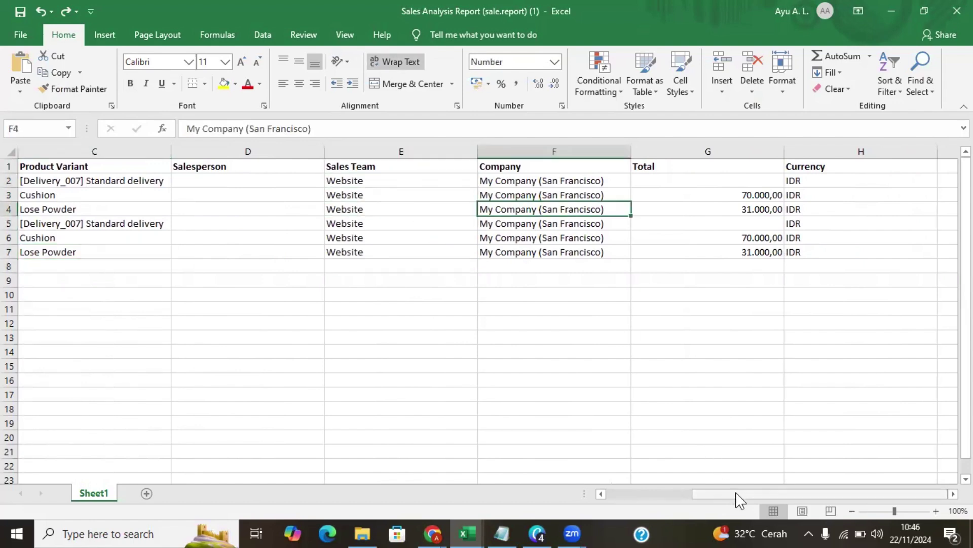
click(722, 197)
click(738, 248)
click(746, 195)
click(761, 239)
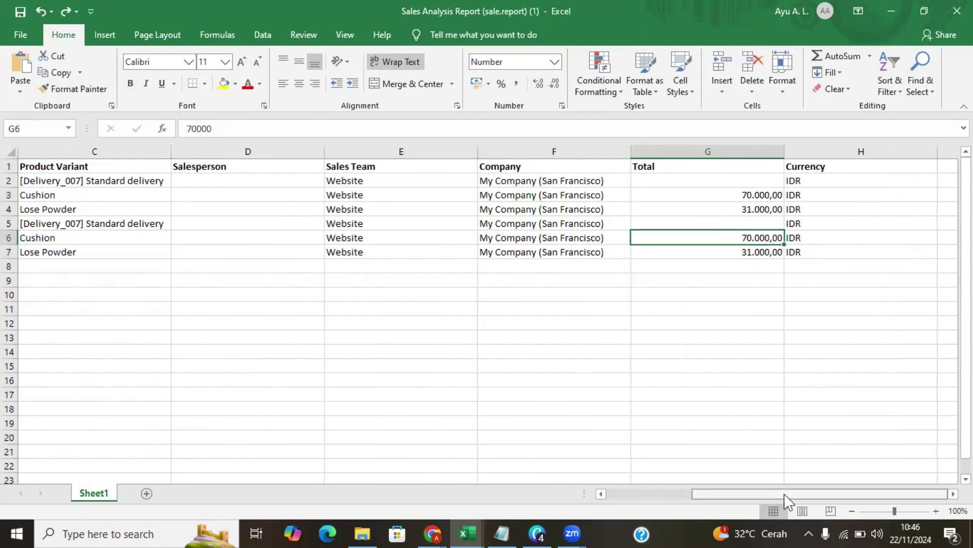
- Compare the Cushion, Lose Powder and Standard delivery entries in the Product Variant column of the sales report
drag(785, 495, 686, 495)
click(425, 193)
click(423, 222)
click(428, 250)
click(426, 206)
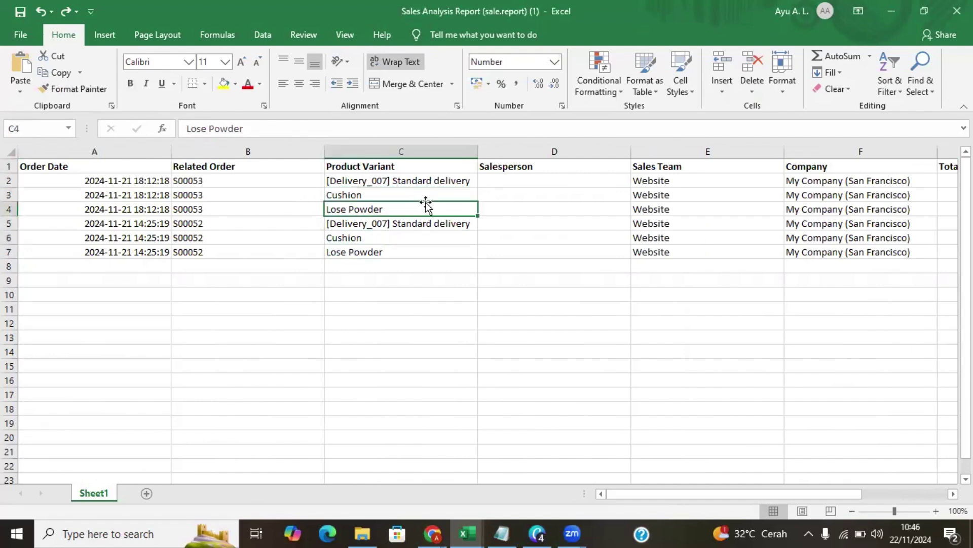
click(429, 194)
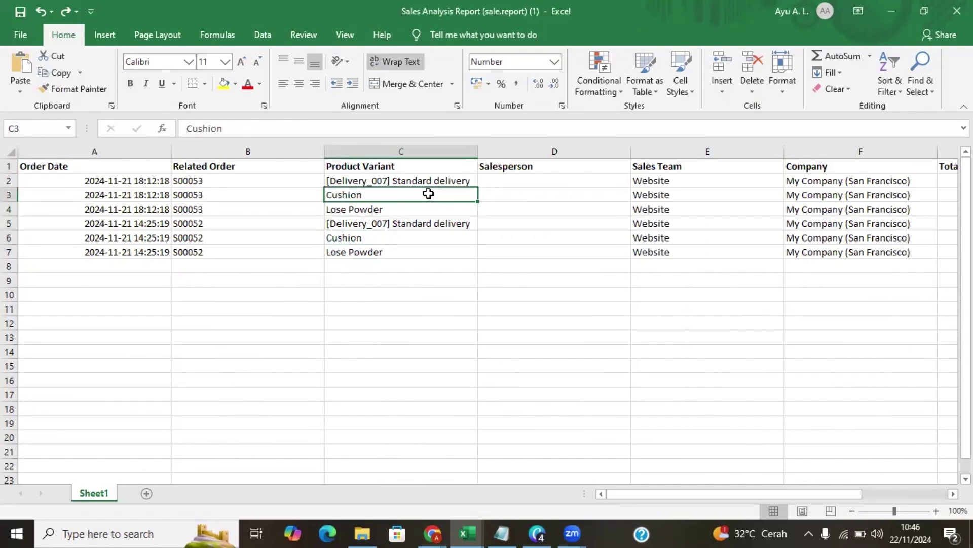
click(419, 262)
click(435, 221)
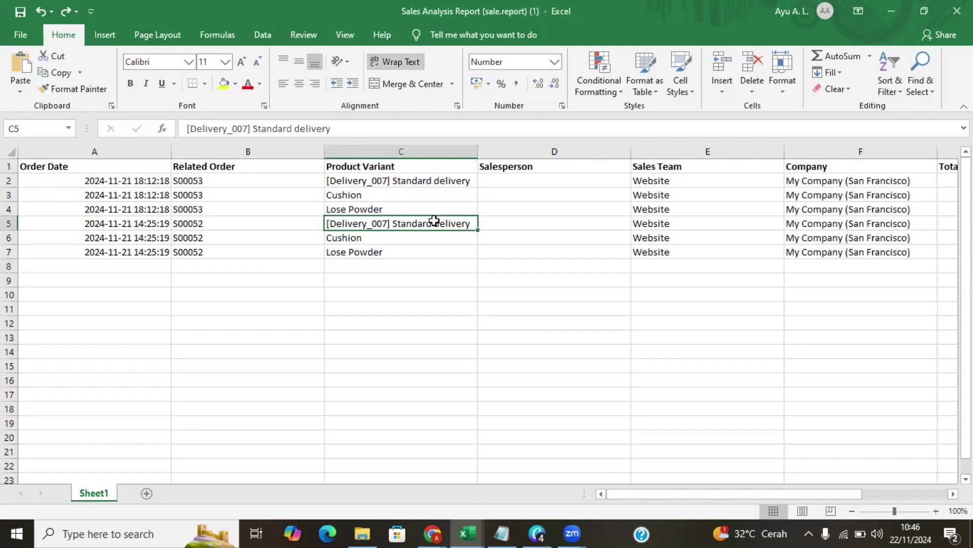
click(448, 210)
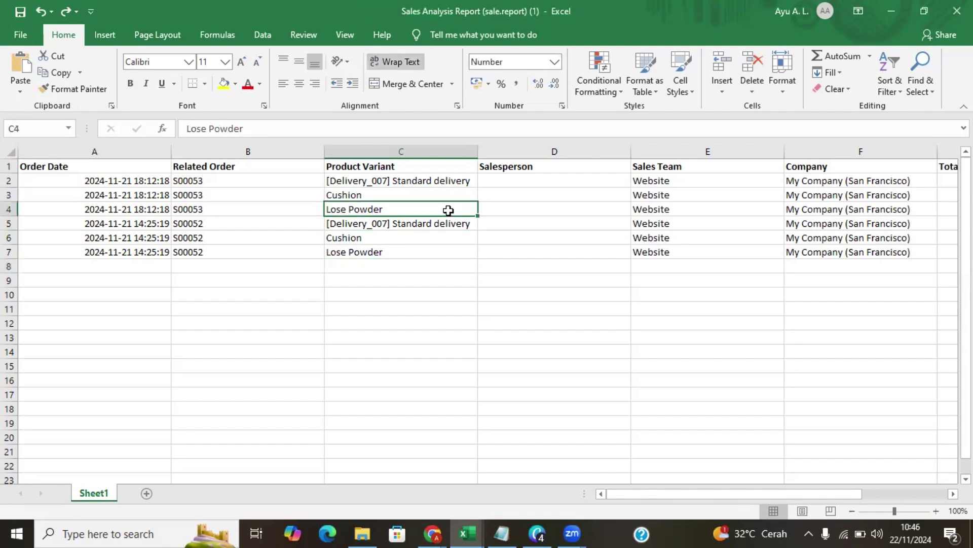
click(468, 250)
click(434, 196)
click(428, 240)
click(428, 221)
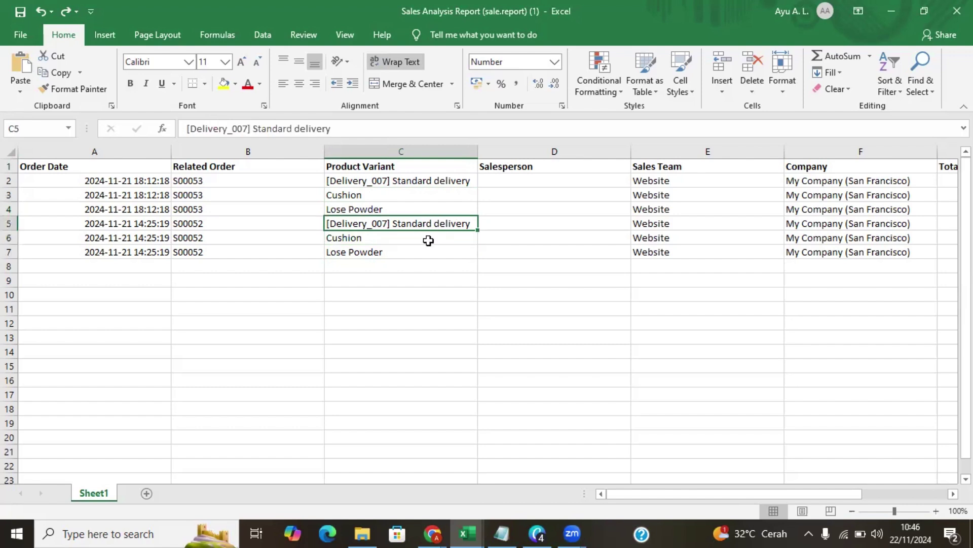
click(427, 262)
- Compare the Total amounts of the Cushion and Lose Powder lines in the sales report
drag(709, 494, 831, 496)
click(763, 197)
click(766, 205)
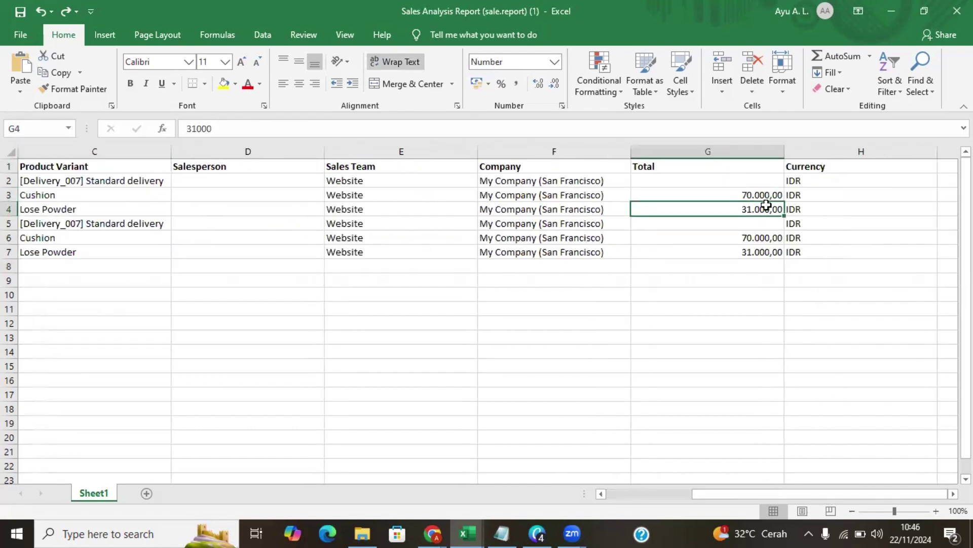
click(772, 240)
click(773, 196)
click(771, 210)
click(770, 265)
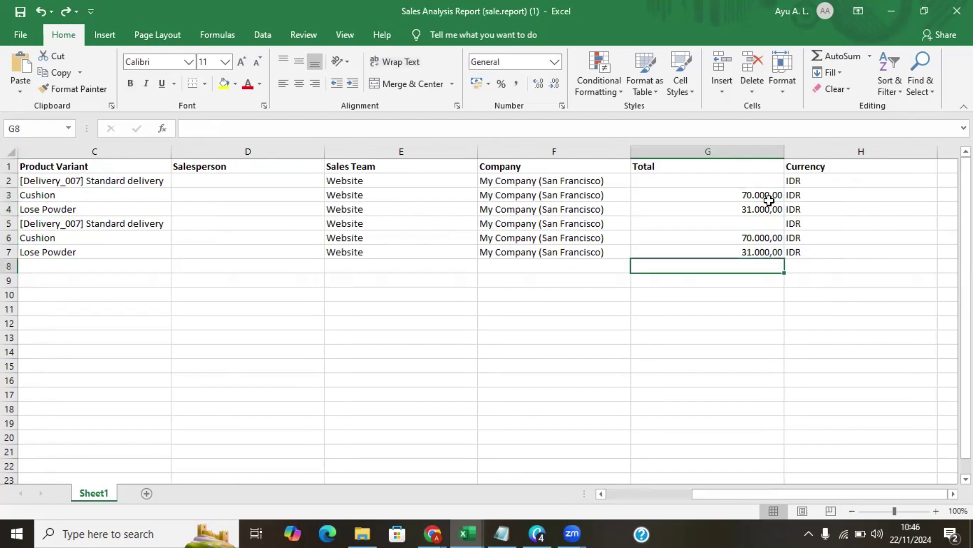
click(700, 200)
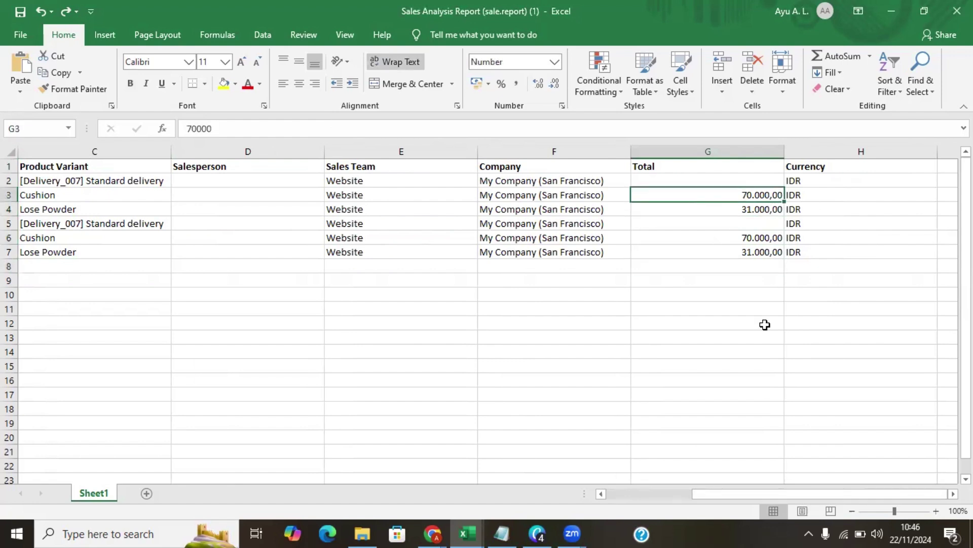
drag(773, 500, 500, 499)
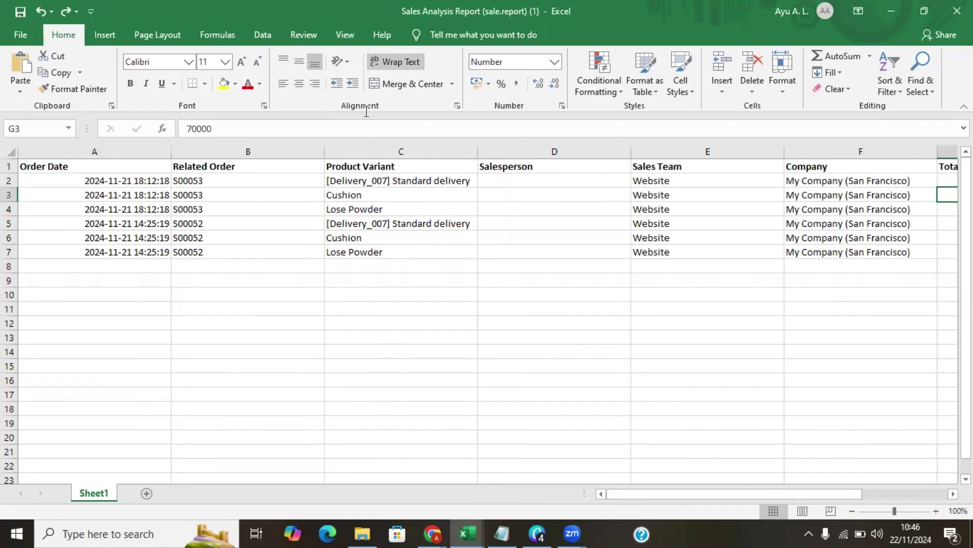
- Close the exported sales workbook and open the Moves History report in Odoo's Inventory app
click(957, 11)
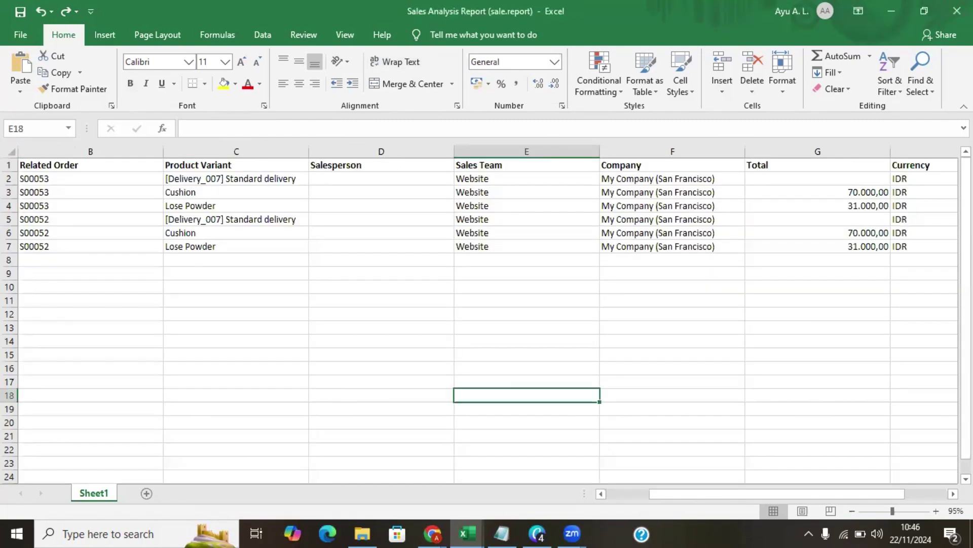
click(892, 12)
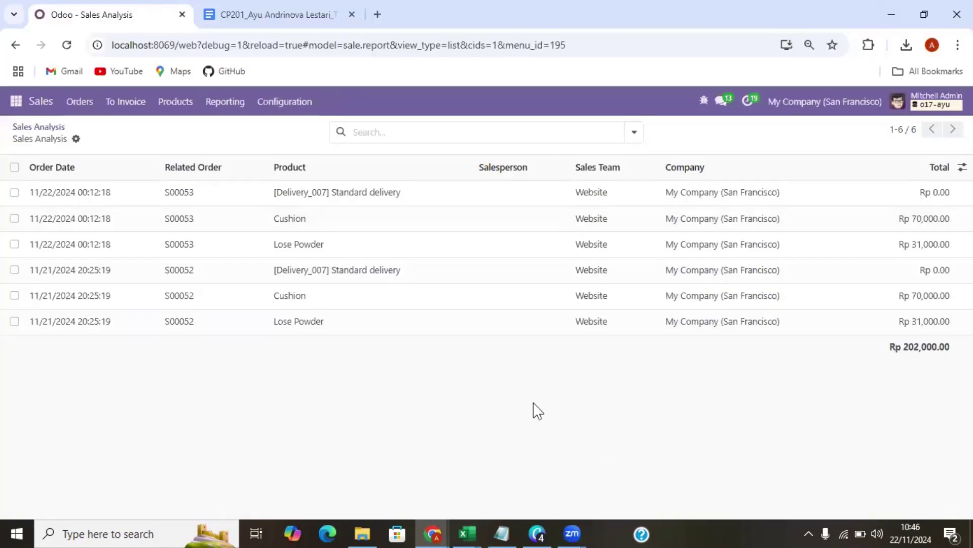
click(18, 103)
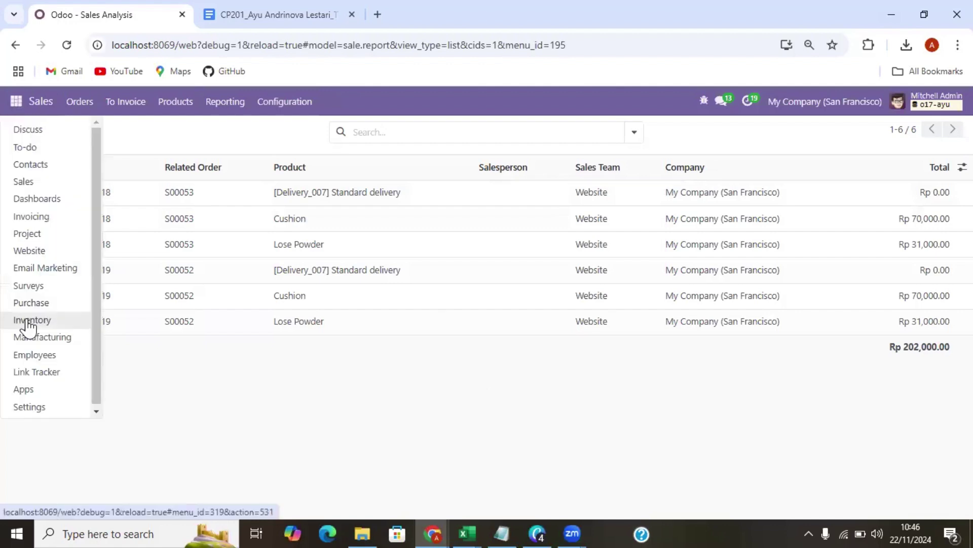
click(24, 321)
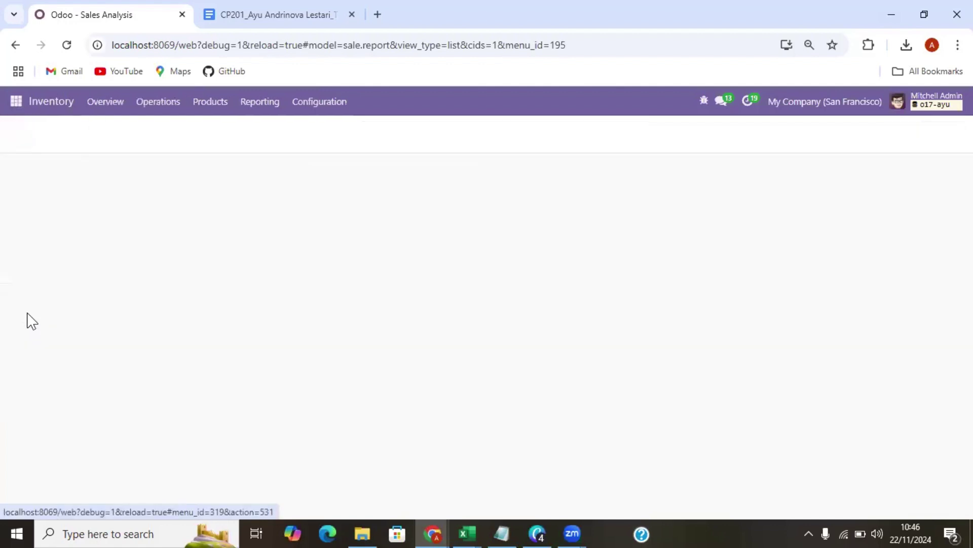
click(256, 108)
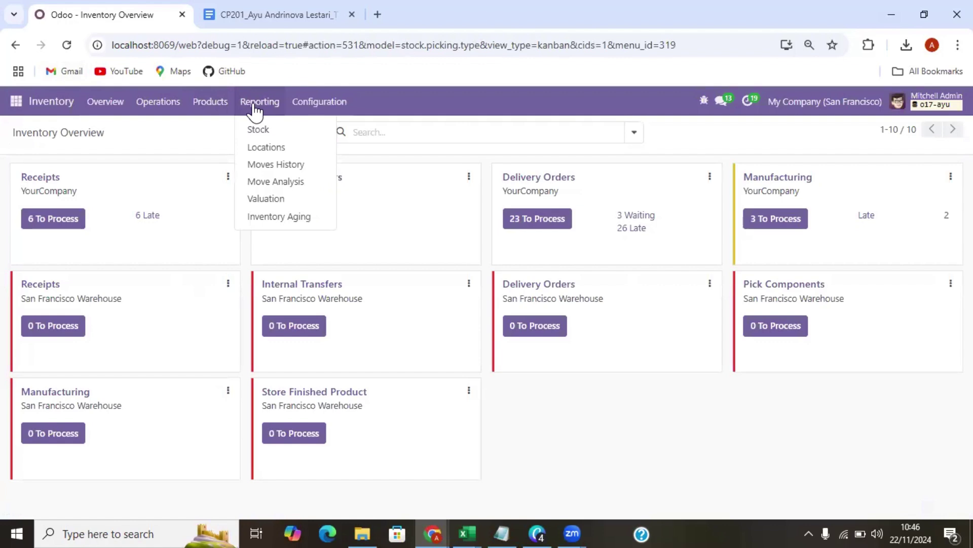
click(263, 167)
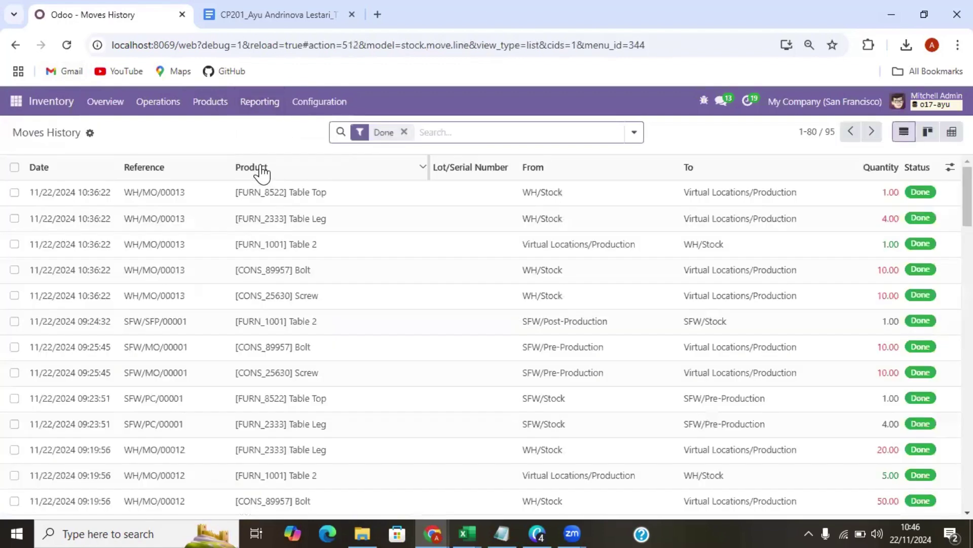
- Look through the stock moves filtered by Done in Moves History and export all of them to Excel
scroll(489, 343, down, 15)
scroll(457, 312, down, 5)
scroll(456, 311, up, 10)
scroll(457, 311, down, 10)
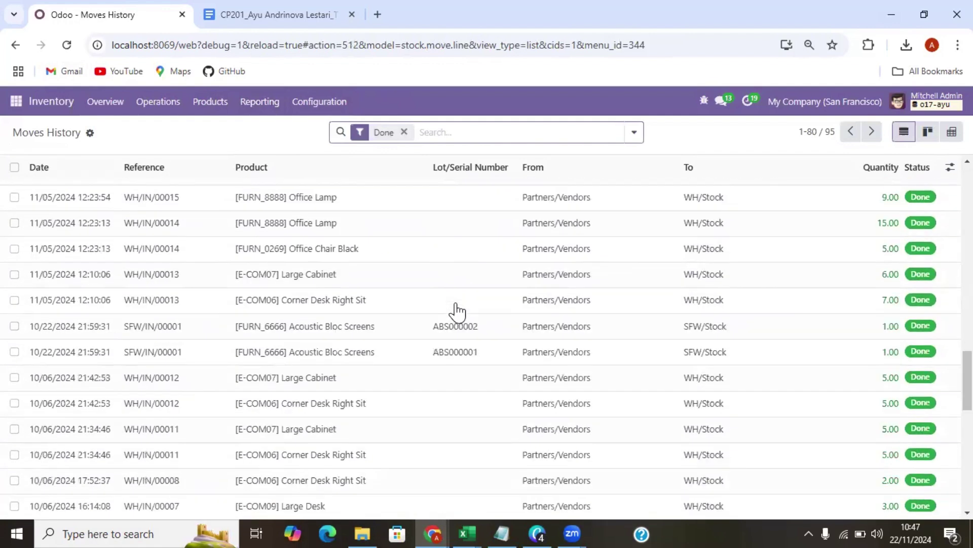
scroll(454, 311, up, 15)
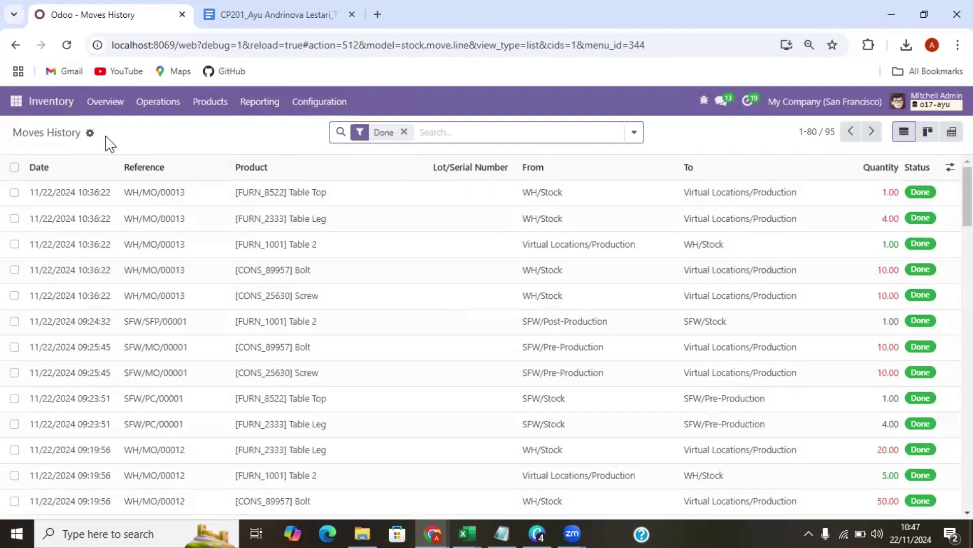
click(90, 133)
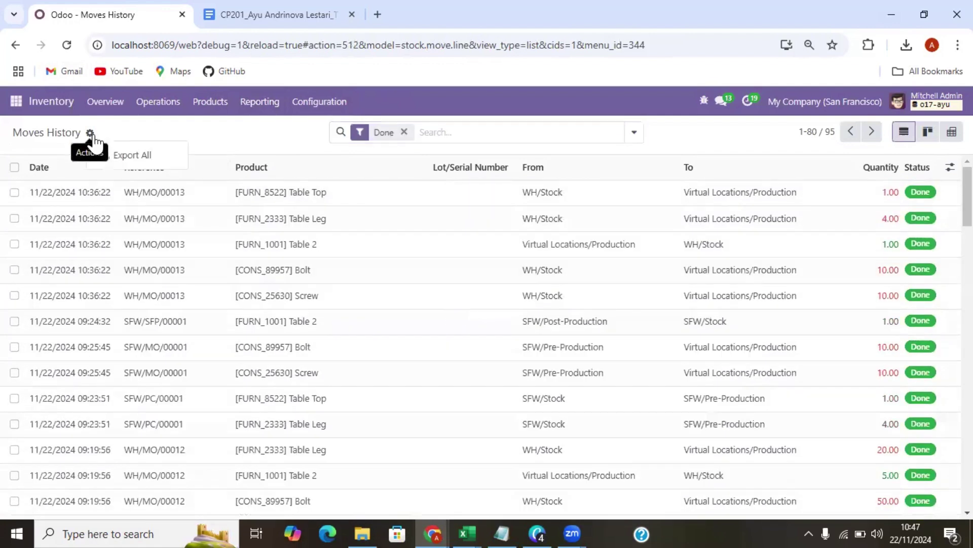
click(121, 156)
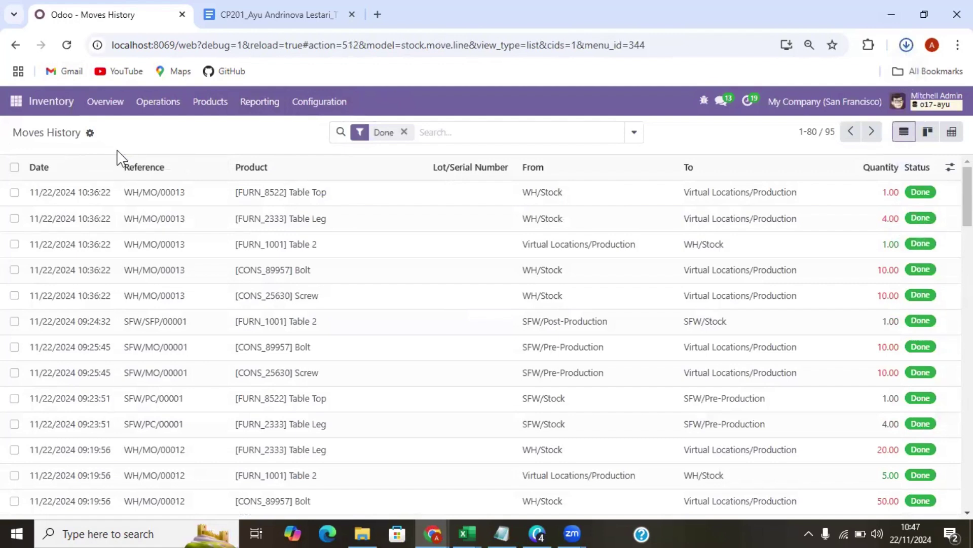
mouse_move(732, 86)
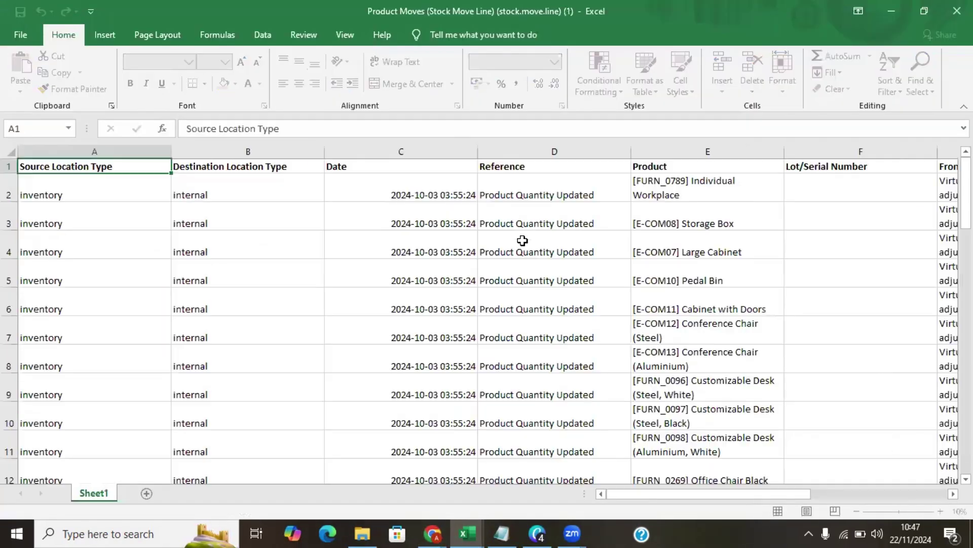
- Look through the source and destination location types of the stock moves in the exported Product Moves workbook
scroll(267, 311, down, 20)
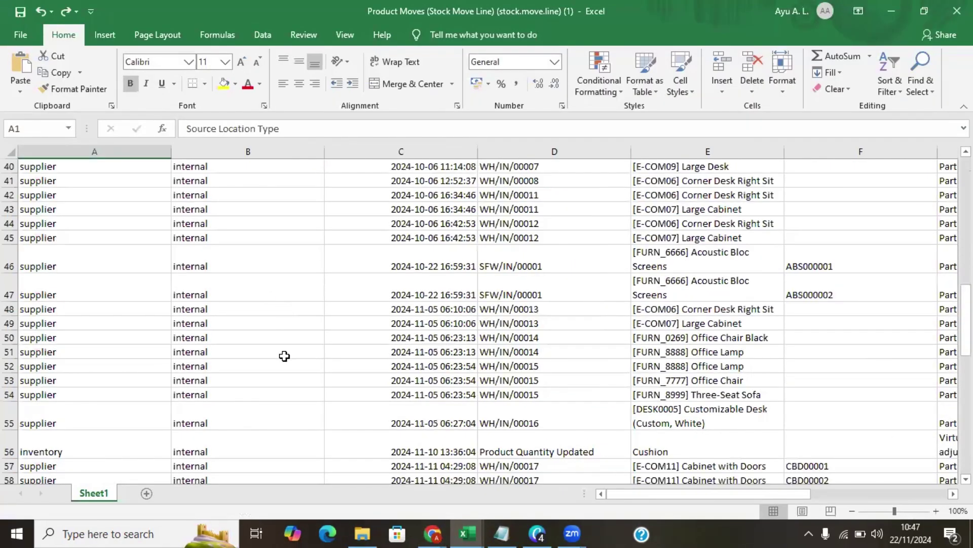
scroll(281, 365, up, 20)
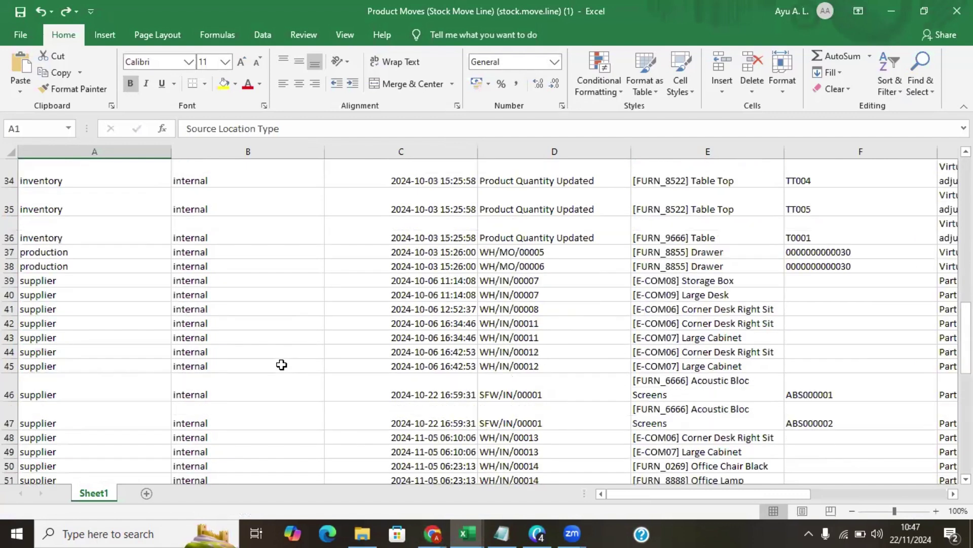
scroll(281, 365, down, 5)
scroll(281, 364, down, 7)
scroll(283, 365, up, 12)
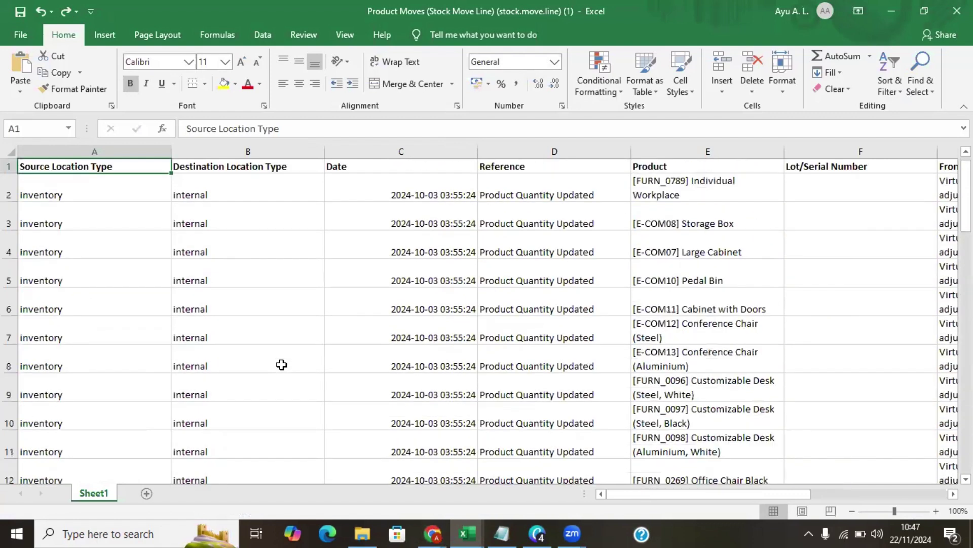
scroll(124, 272, down, 13)
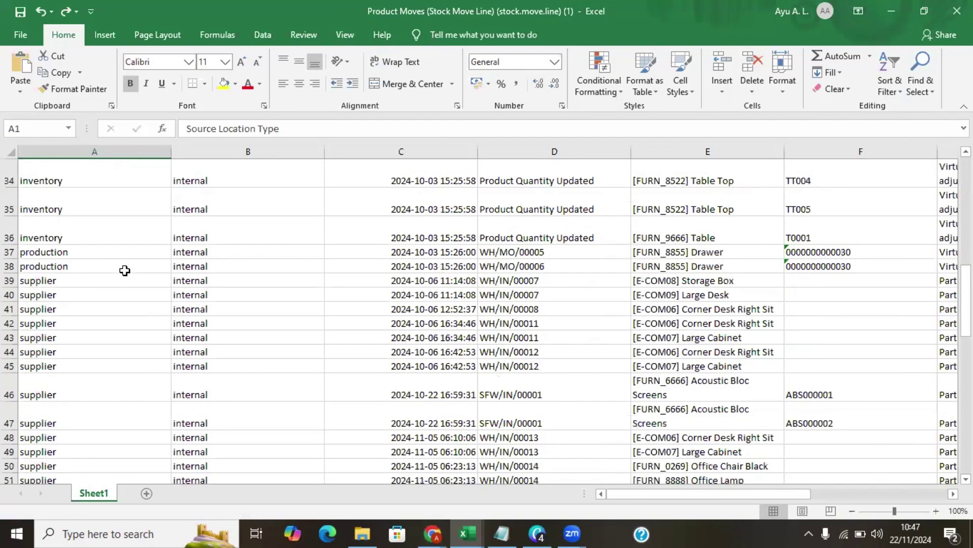
click(125, 276)
scroll(259, 339, up, 11)
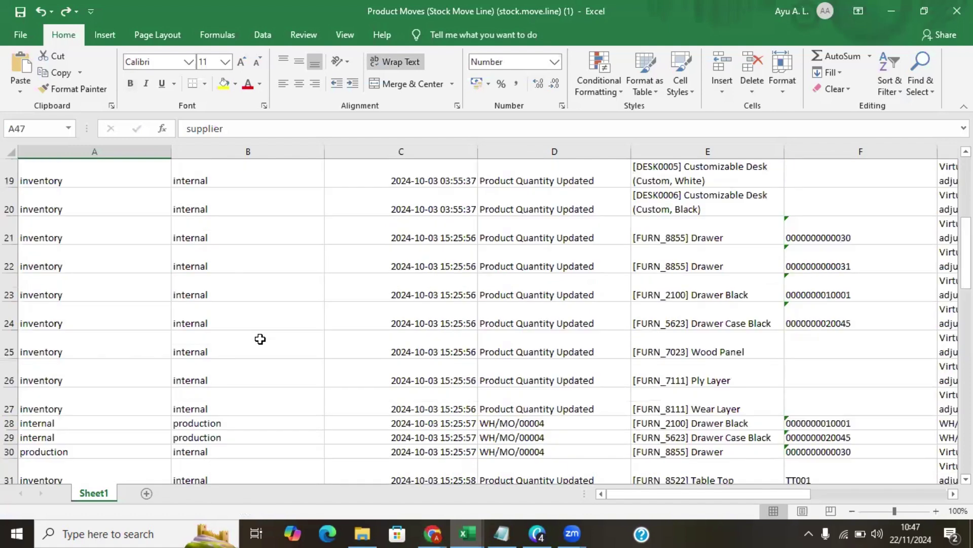
scroll(260, 339, down, 9)
scroll(260, 339, down, 7)
scroll(259, 339, up, 18)
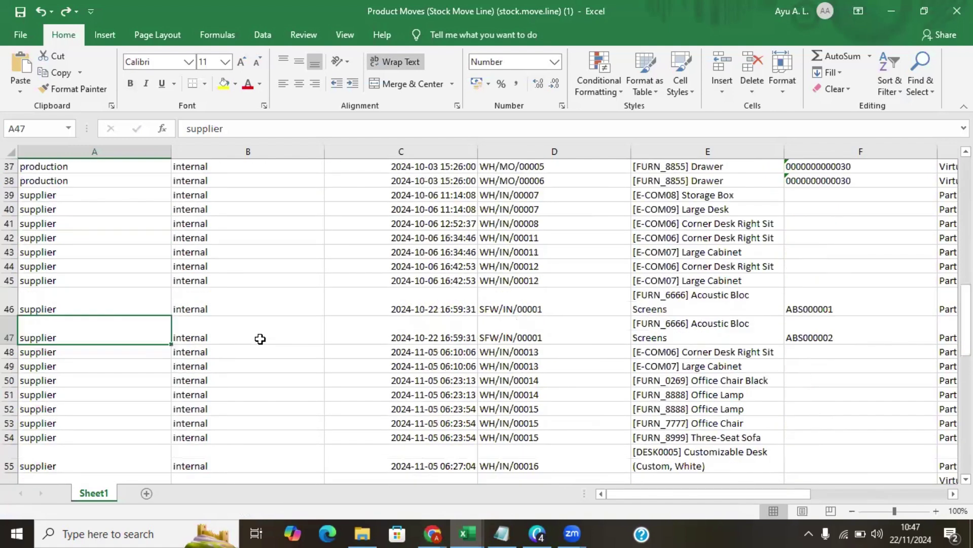
scroll(274, 272, down, 17)
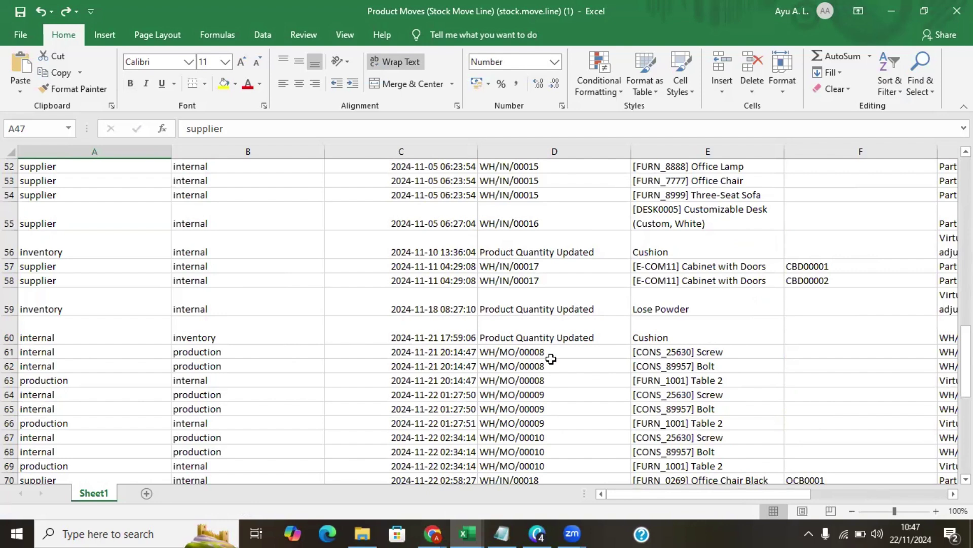
scroll(551, 359, up, 17)
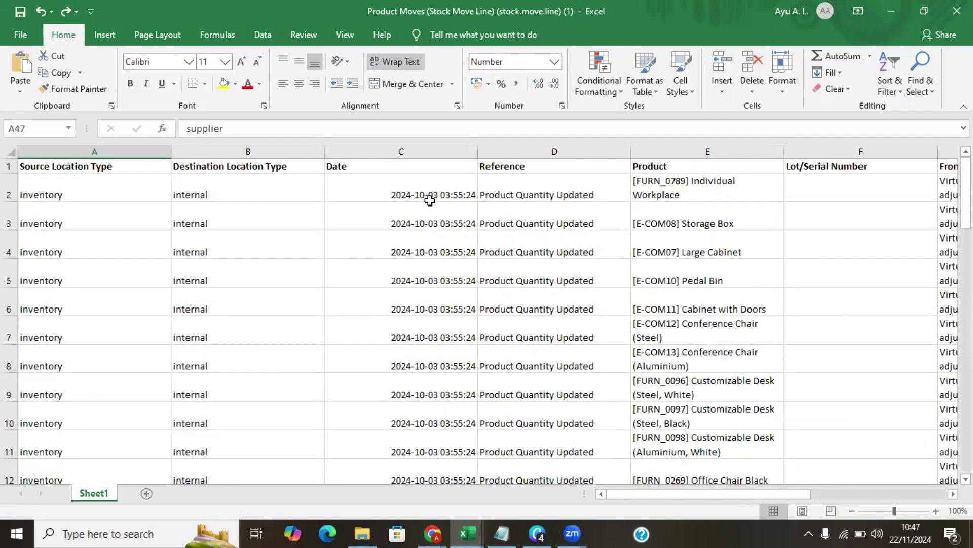
- Examine the Date, Reference and Product columns of the exported stock moves
click(430, 200)
click(530, 206)
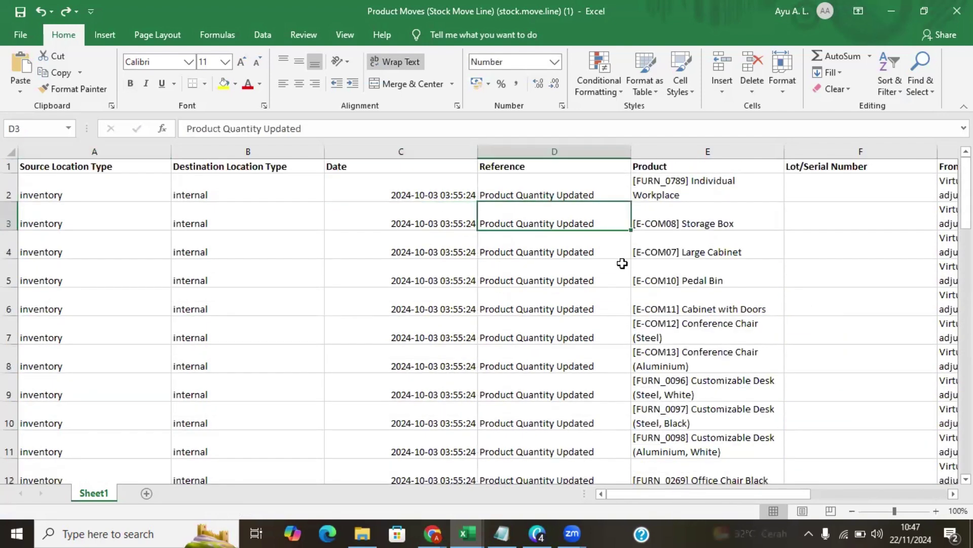
click(675, 196)
scroll(689, 309, down, 12)
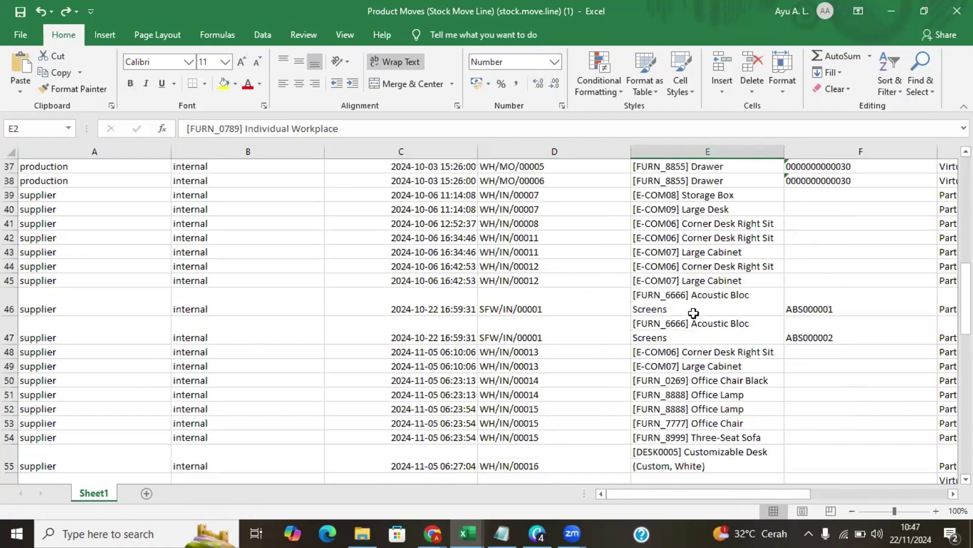
scroll(693, 314, down, 5)
scroll(694, 315, down, 3)
scroll(694, 312, up, 20)
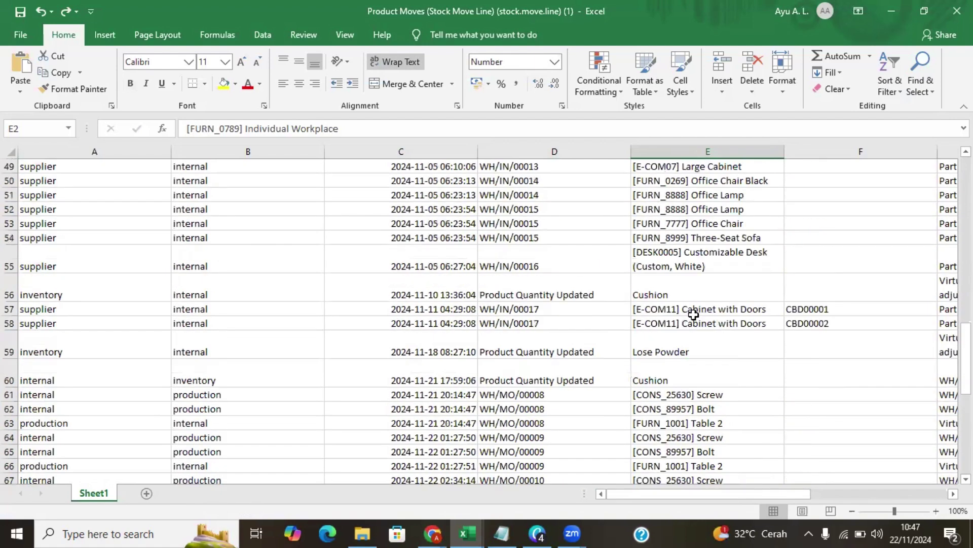
- Examine the Lot/Serial Number, From and To columns of the exported stock moves
drag(715, 493, 830, 491)
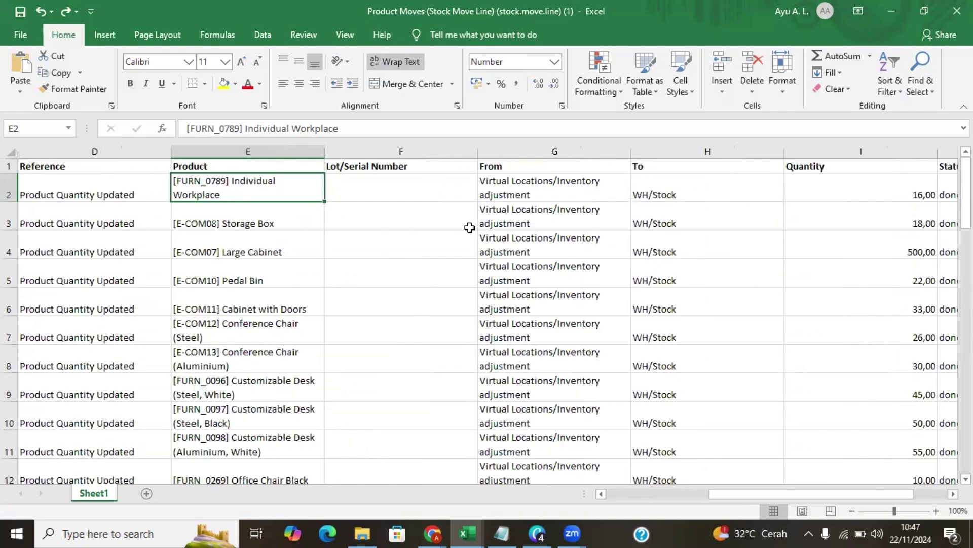
click(428, 198)
scroll(423, 273, down, 3)
scroll(422, 272, down, 3)
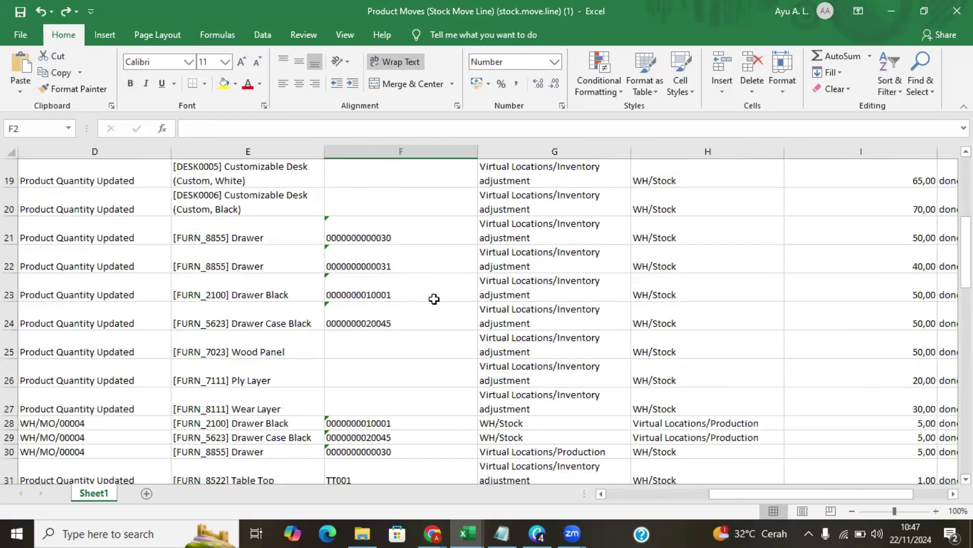
click(355, 321)
scroll(555, 293, up, 6)
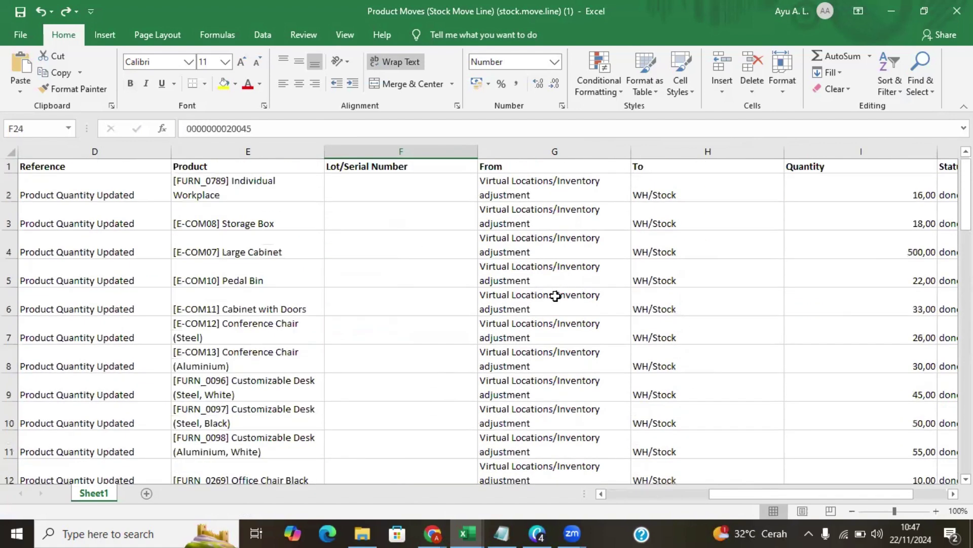
click(508, 194)
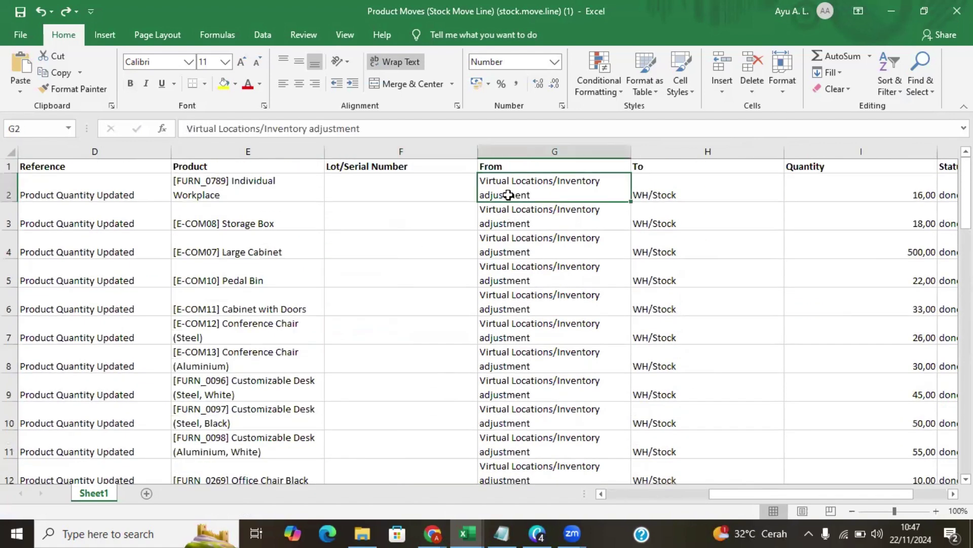
click(680, 218)
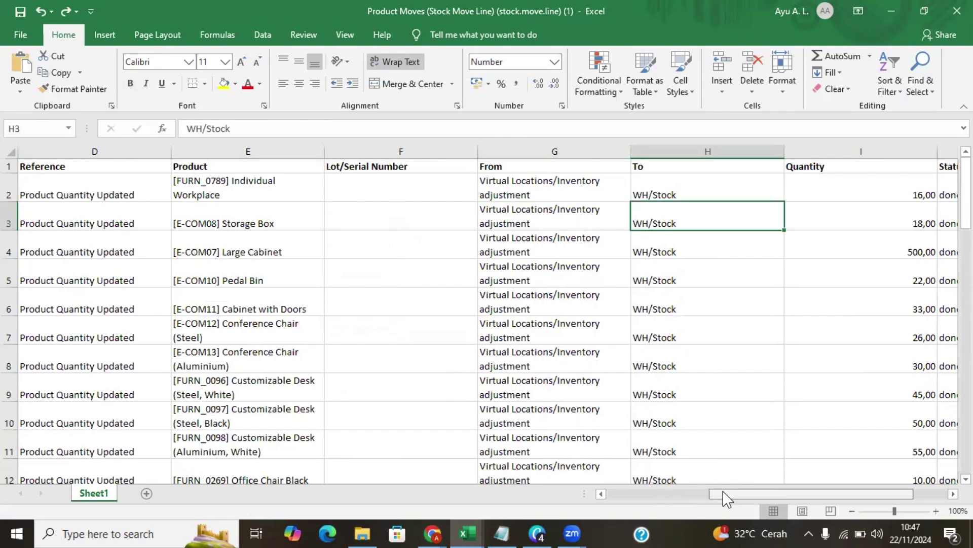
- Review the Quantity column across all rows of the exported stock moves
drag(715, 495, 827, 484)
click(693, 195)
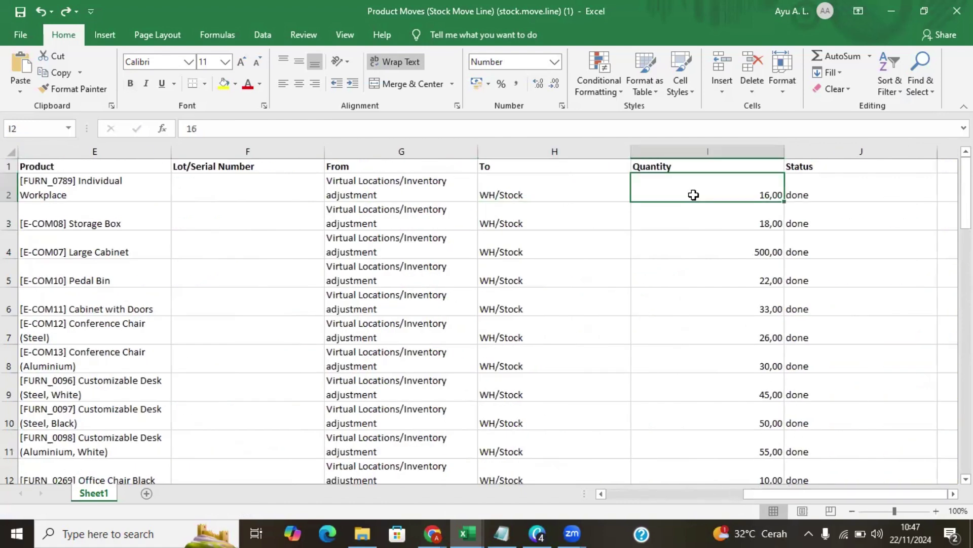
click(722, 282)
click(758, 315)
scroll(755, 317, down, 9)
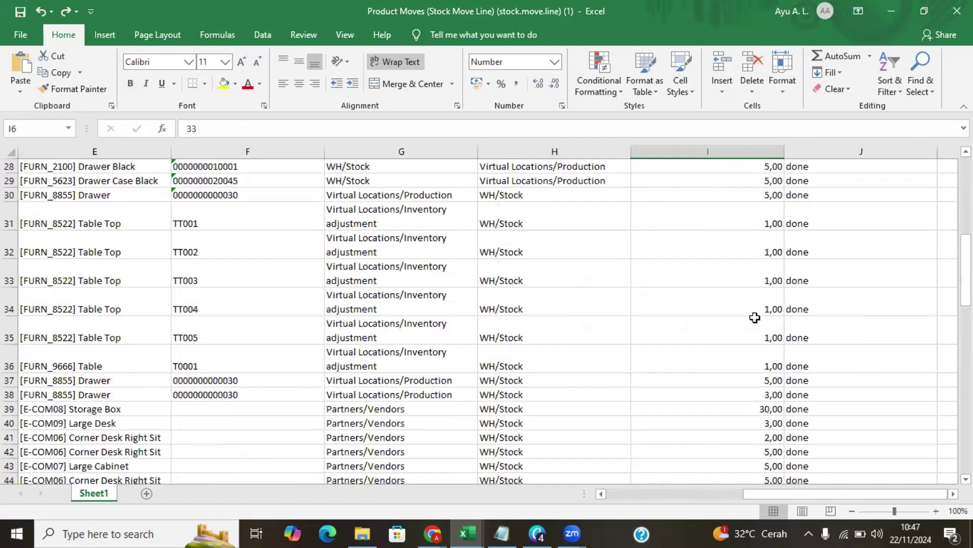
scroll(755, 318, down, 17)
scroll(757, 321, up, 10)
scroll(756, 319, up, 17)
- Check the Status column across all rows of the exported stock moves
click(808, 222)
scroll(826, 375, down, 3)
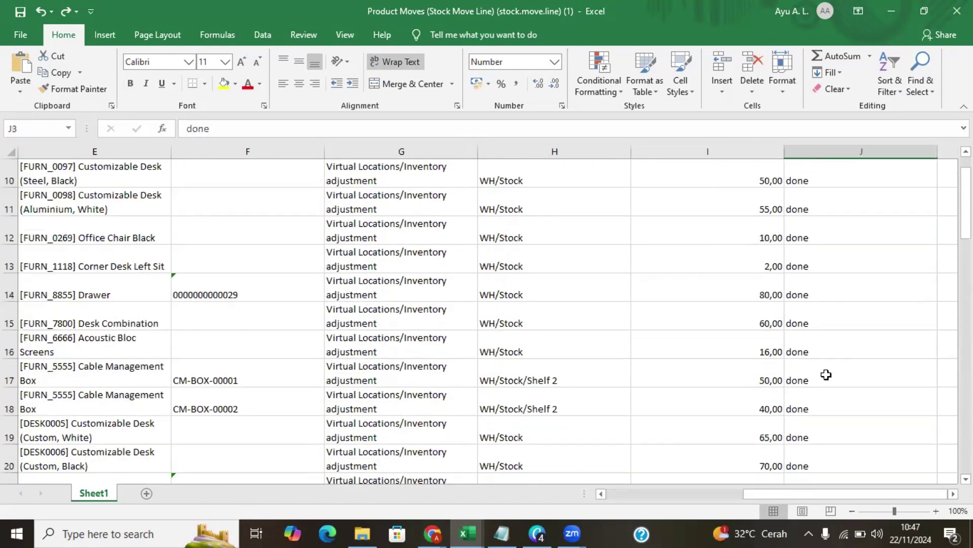
scroll(827, 375, down, 20)
scroll(824, 371, up, 13)
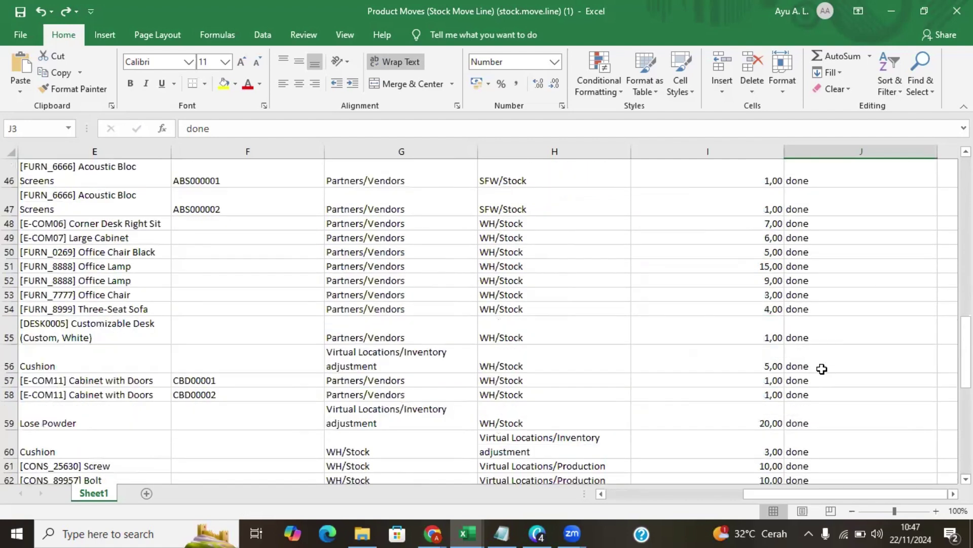
scroll(822, 369, up, 15)
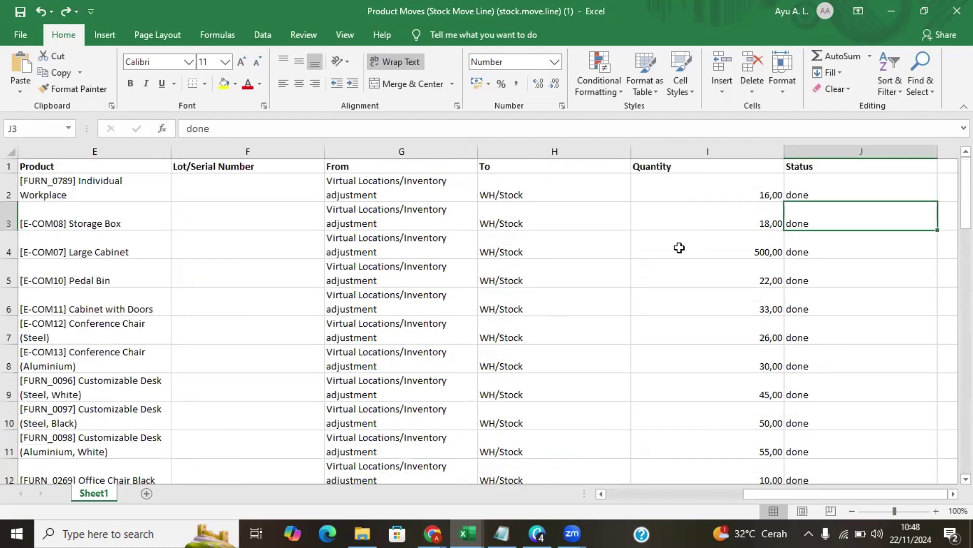
- Inspect the From locations of the Storage Box, Large Cabinet, Pedal Bin, Cabinet with Doors and Conference Chair moves
click(689, 240)
click(368, 225)
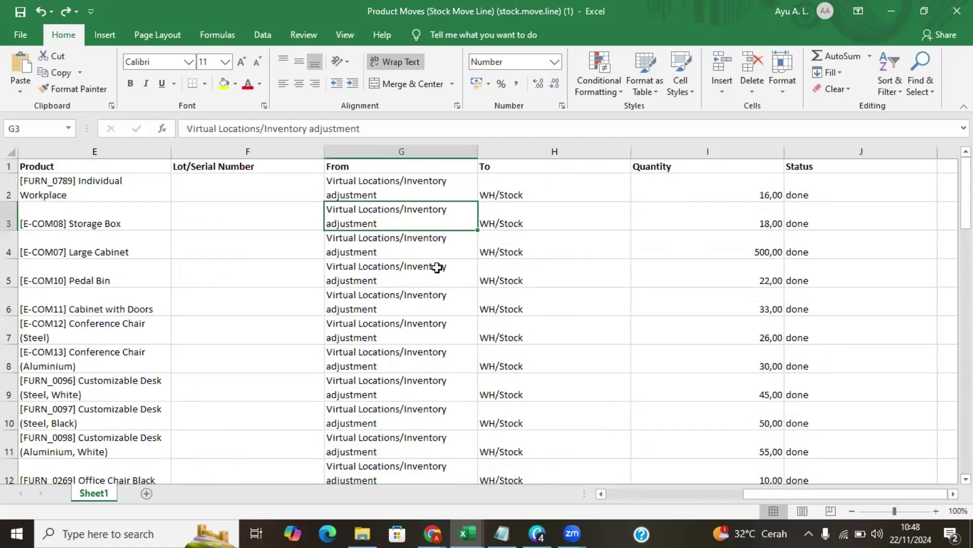
click(437, 267)
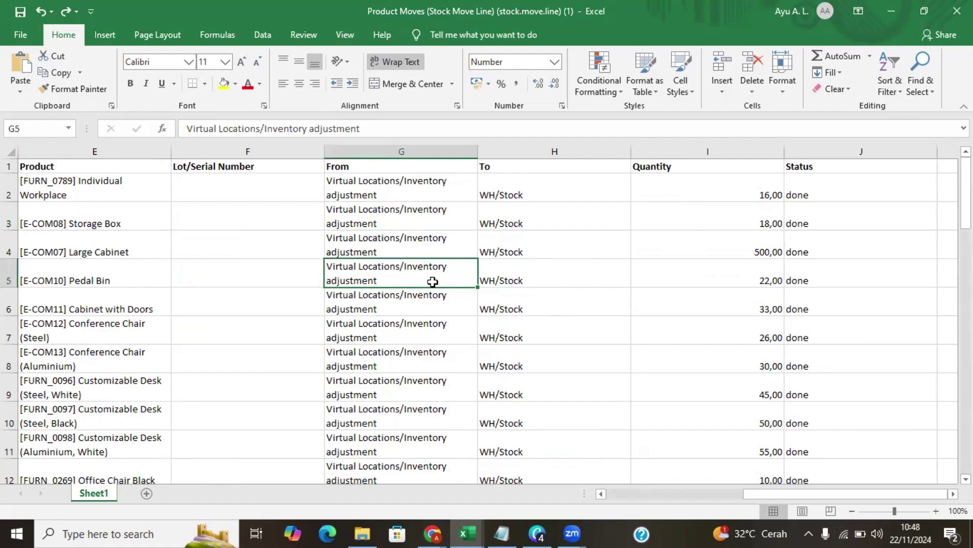
click(450, 254)
click(445, 321)
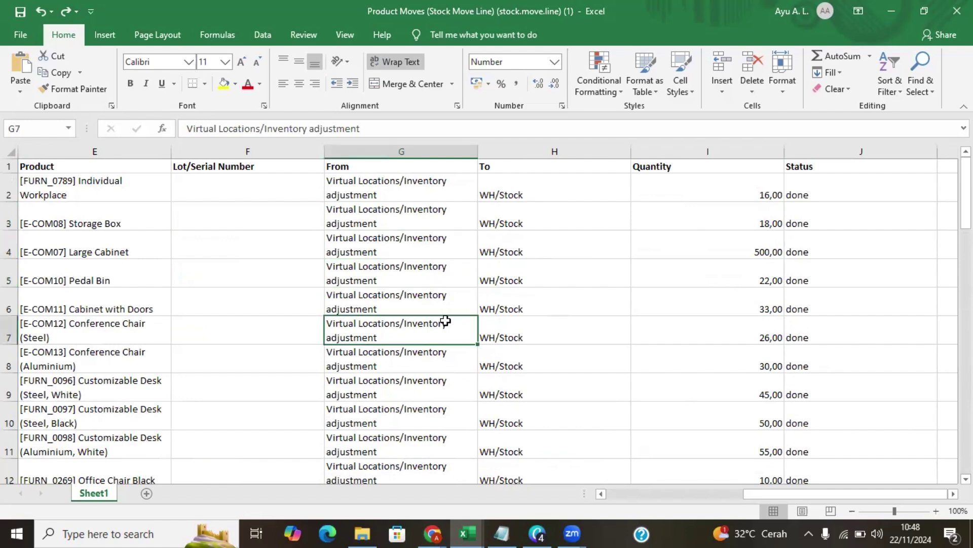
click(449, 295)
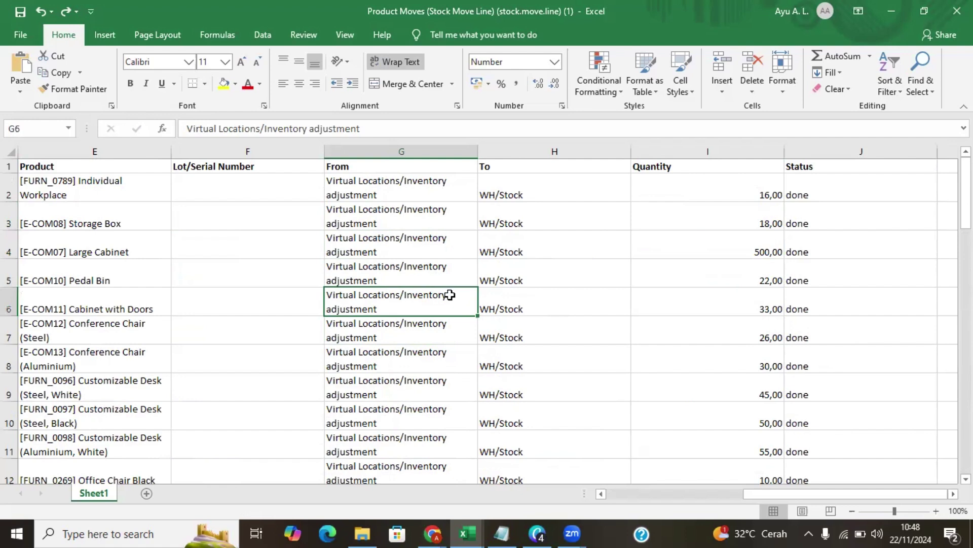
scroll(759, 497, left, 1)
scroll(760, 498, right, 1)
- Compare the Large Cabinet move's quantity in row 4 with the quantities of the other stock moves
click(743, 221)
click(761, 255)
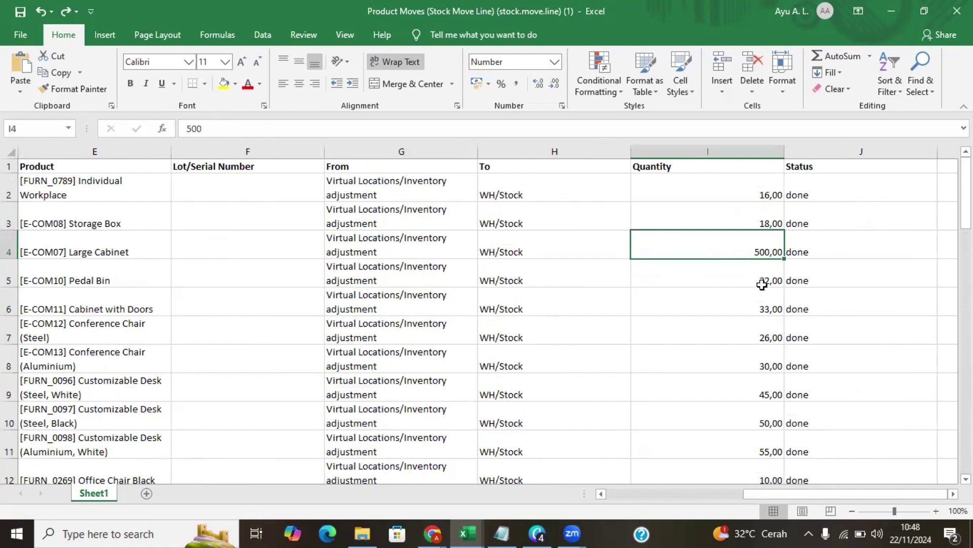
scroll(760, 282, down, 9)
scroll(761, 309, down, 15)
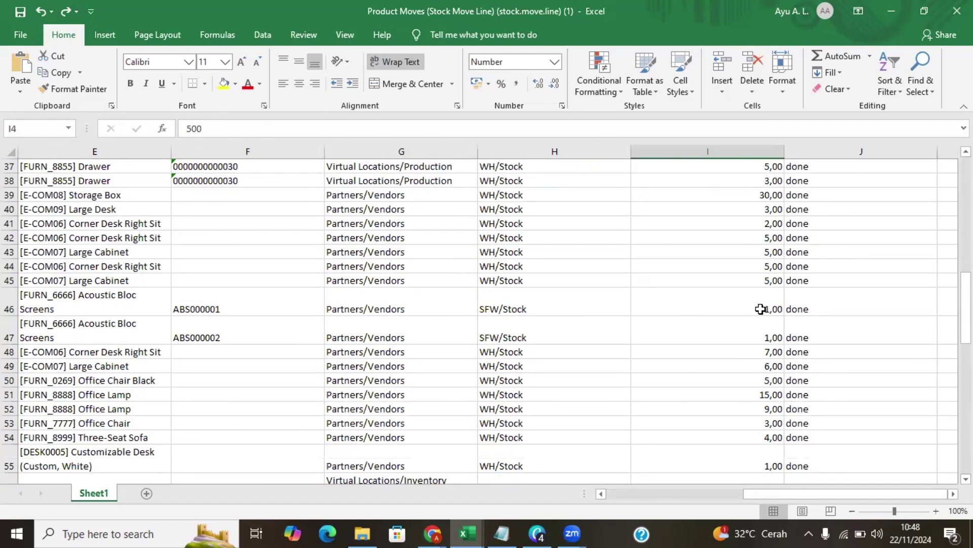
scroll(759, 309, down, 4)
scroll(759, 308, up, 20)
scroll(759, 309, up, 6)
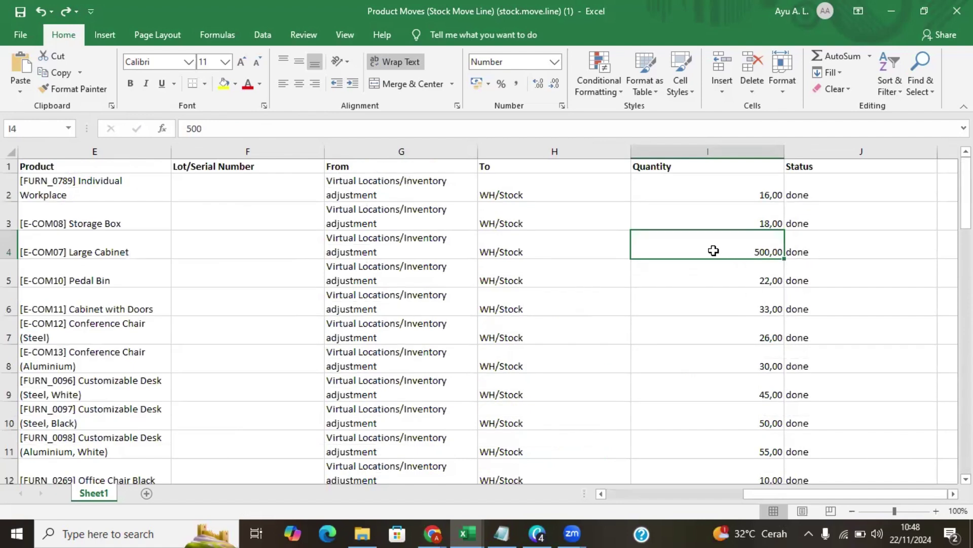
click(106, 247)
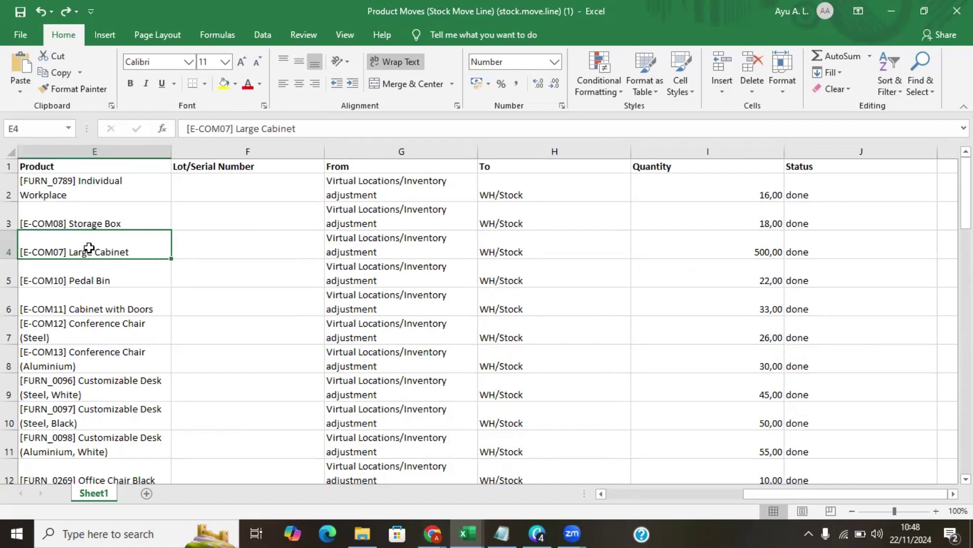
- Switch to Odoo in the browser and open the manufacturing orders list in the Manufacturing app
key(alt+Tab)
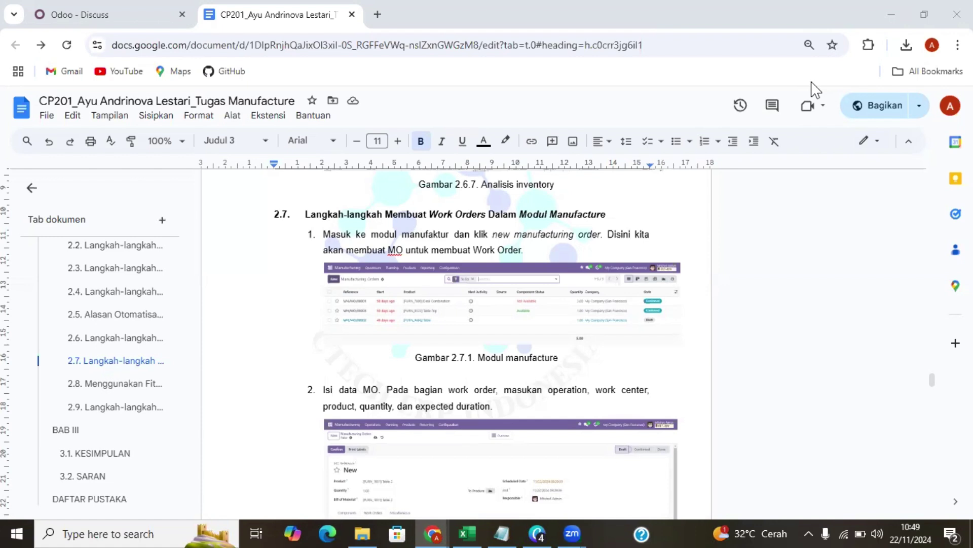
click(113, 23)
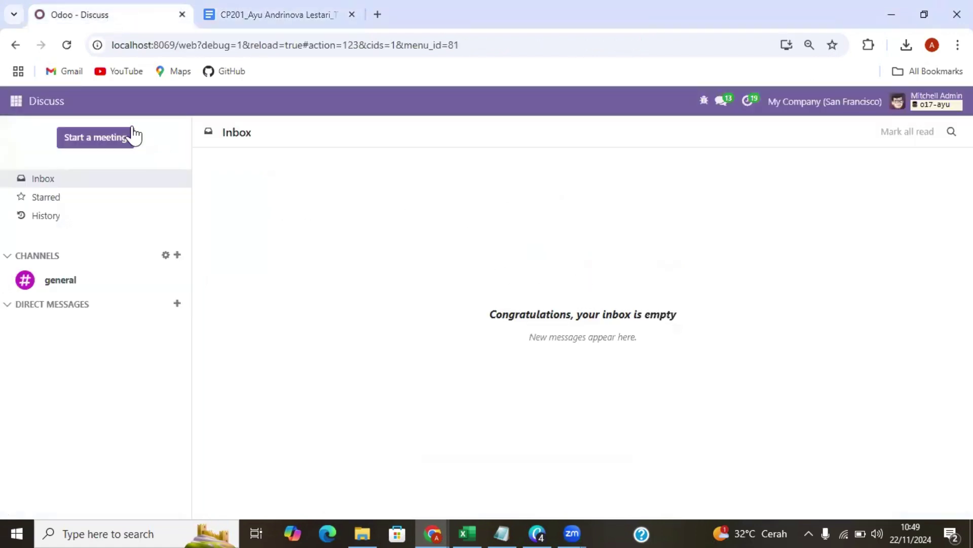
click(15, 100)
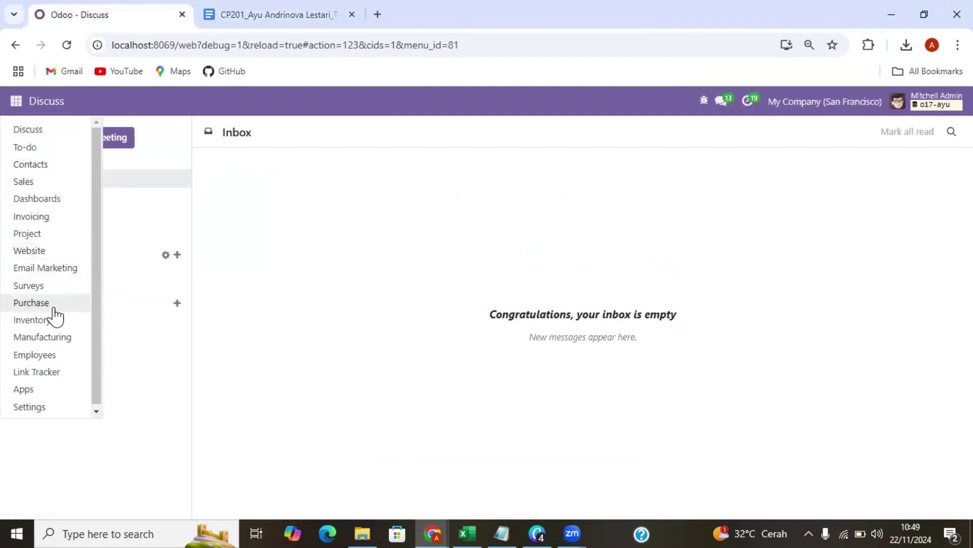
click(60, 342)
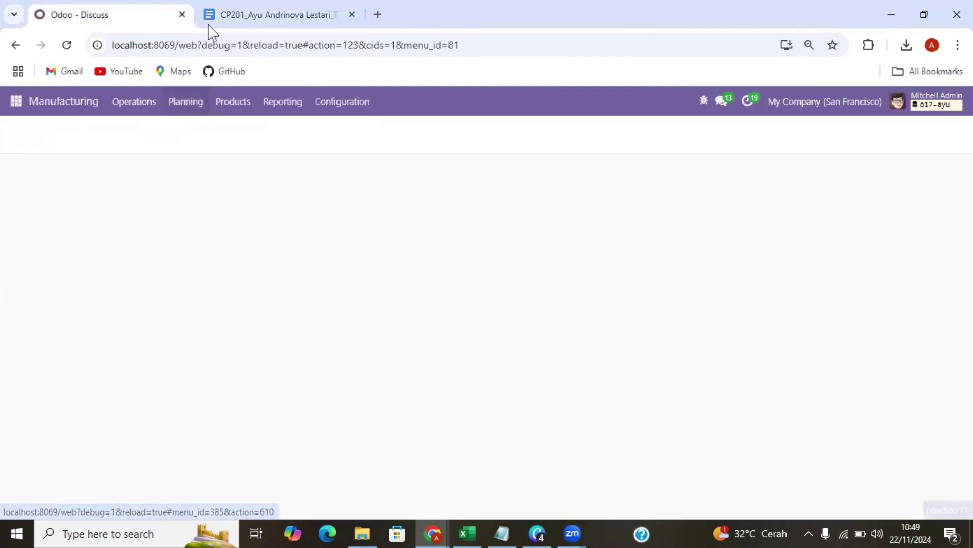
click(225, 12)
click(153, 14)
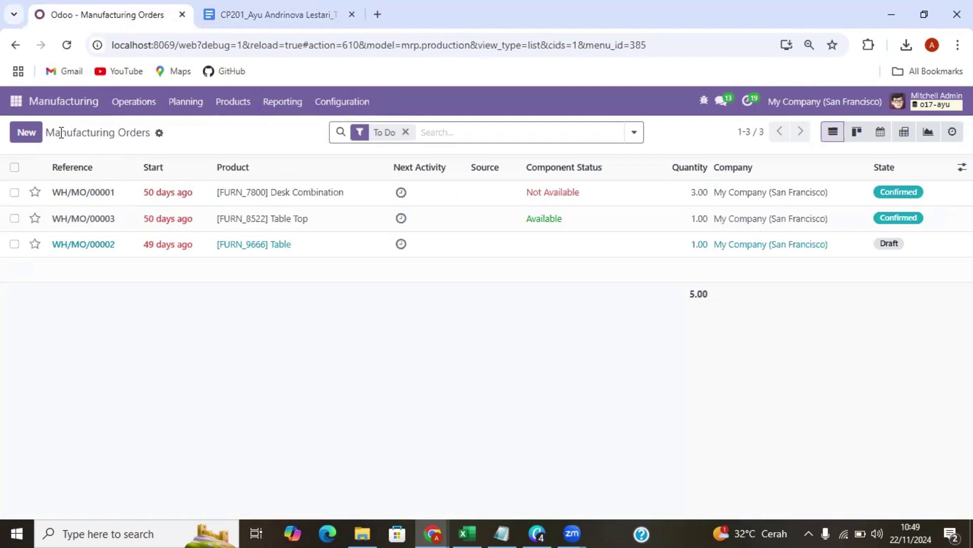
- Create a new manufacturing order for the product [FURN_1001] Table 2 and review its components
click(35, 134)
click(169, 257)
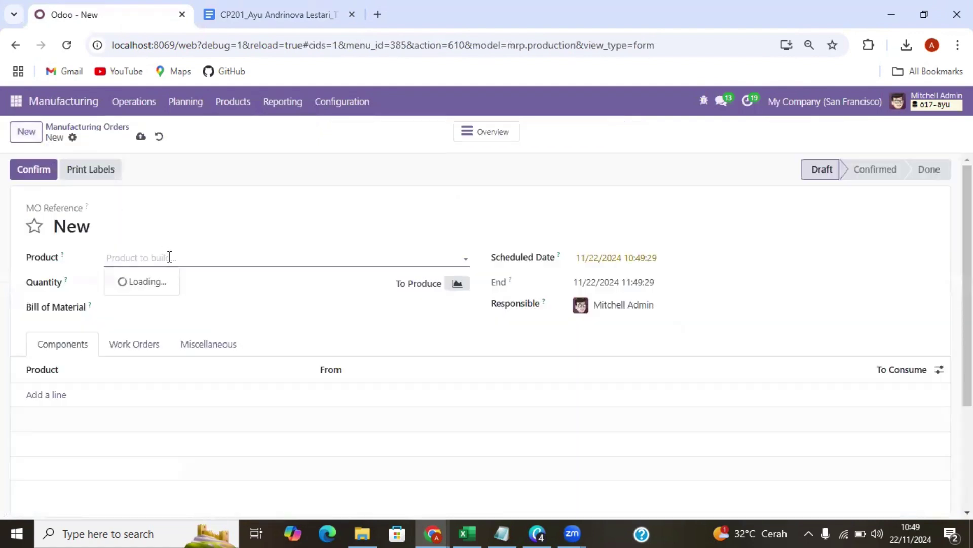
text(TABLE)
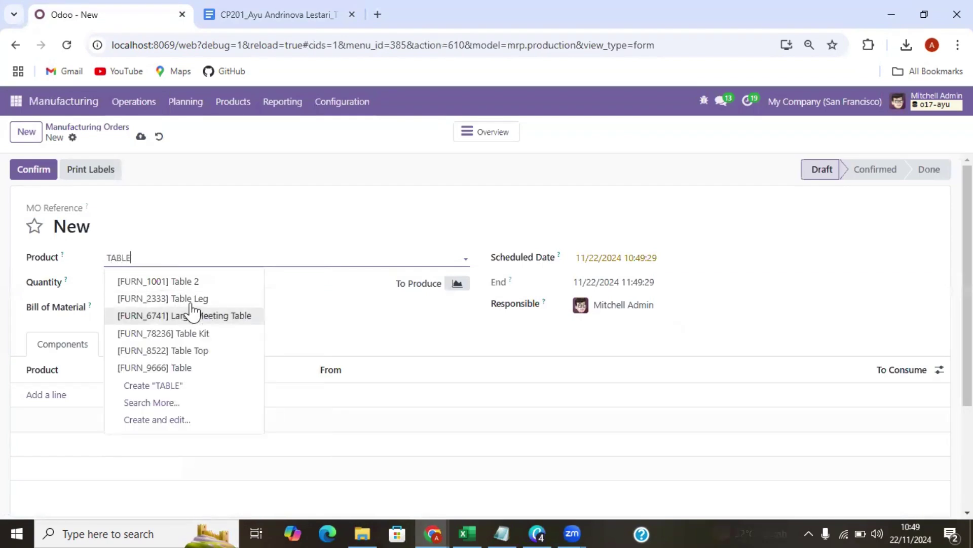
click(175, 282)
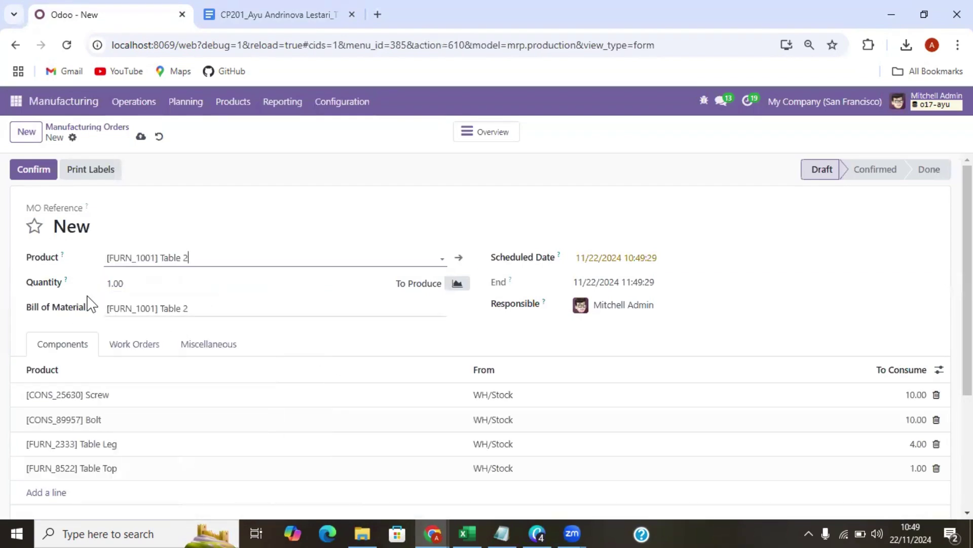
scroll(441, 291, down, 2)
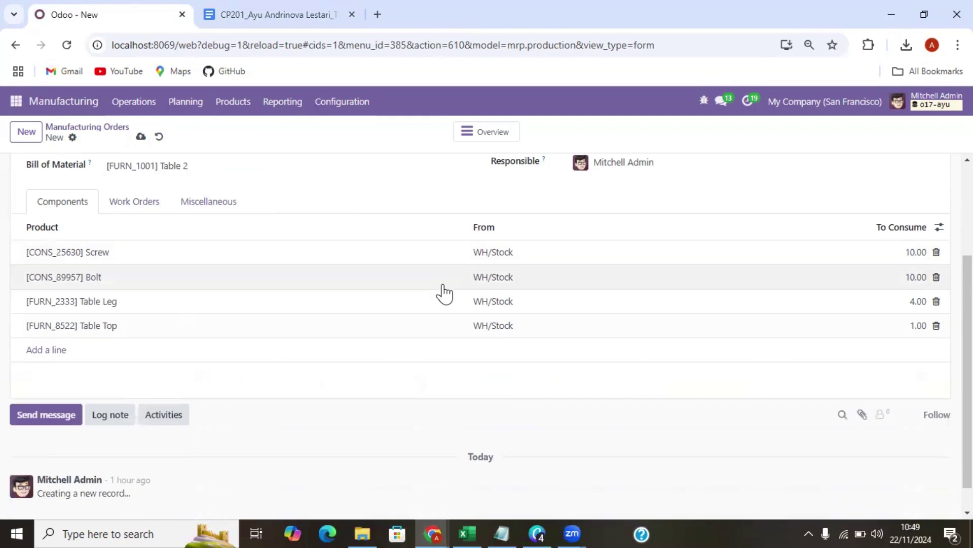
scroll(241, 242, up, 1)
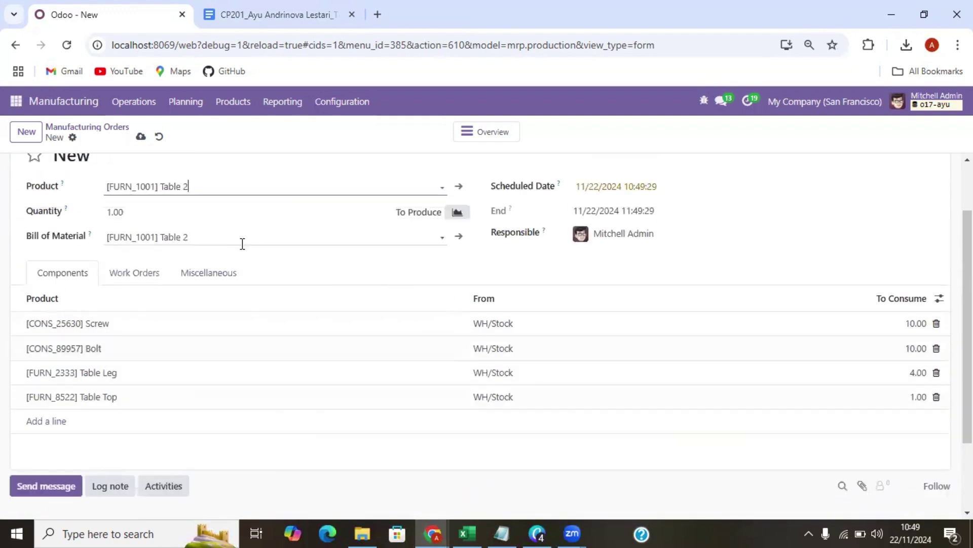
- Add a work order line with the operation Assembly at the work center Assembly Line 1
click(154, 279)
scroll(187, 318, up, 2)
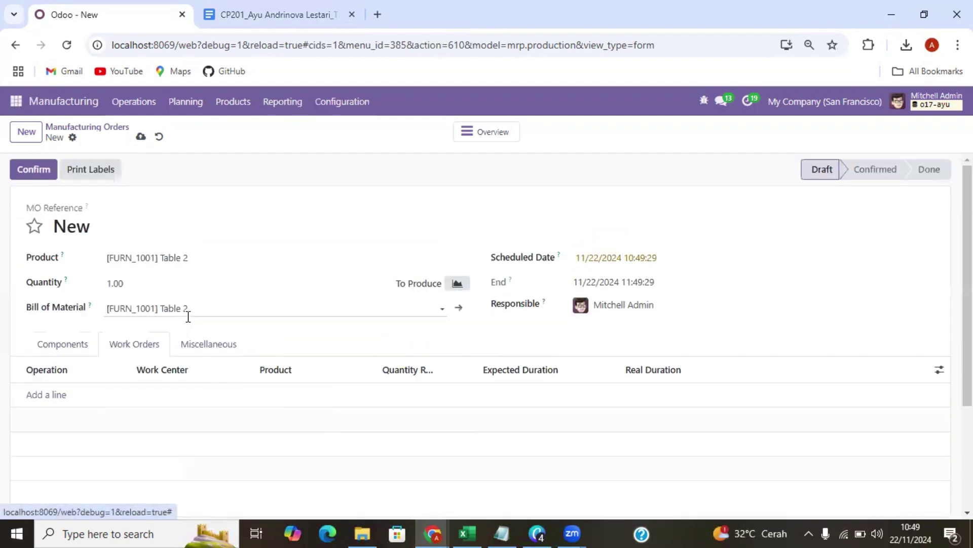
click(60, 398)
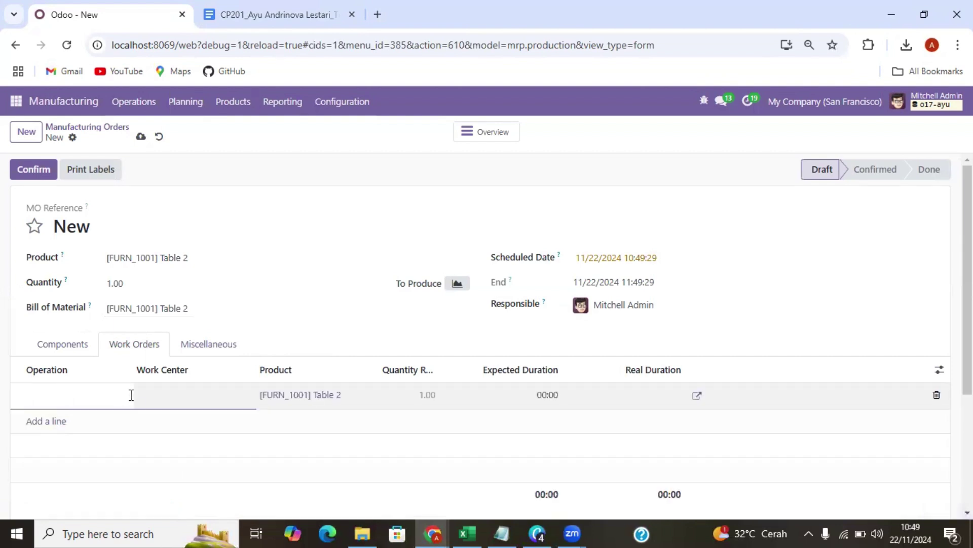
click(150, 395)
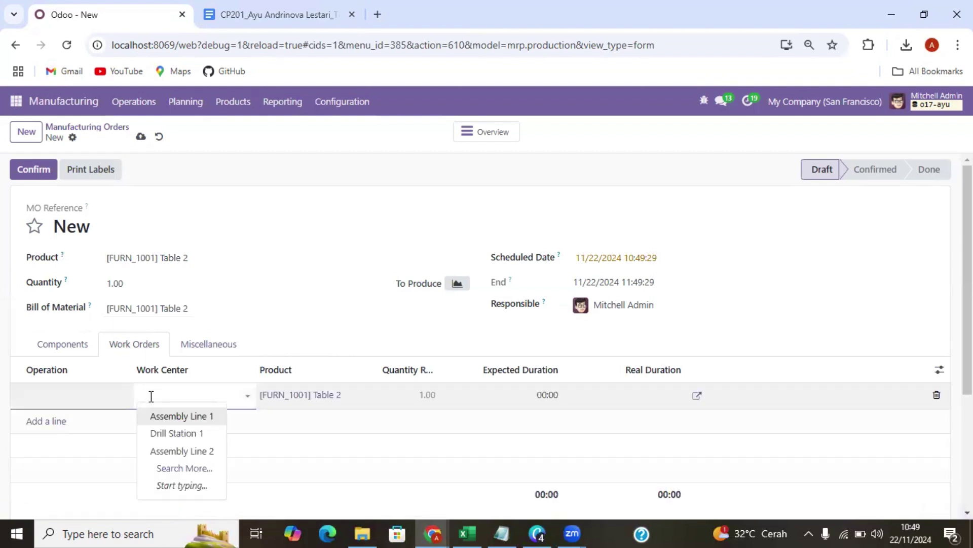
click(163, 417)
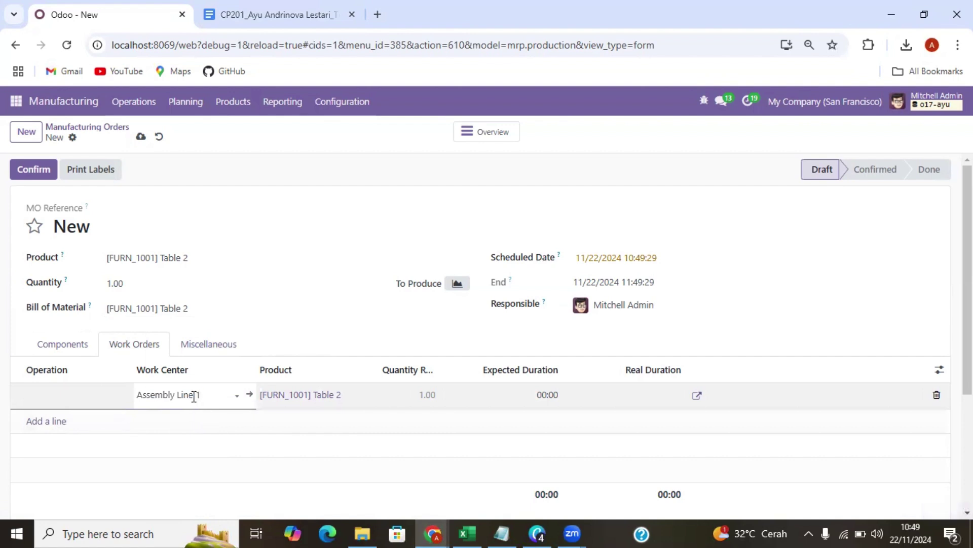
drag(173, 395, 138, 410)
key(ctrl+c)
click(104, 414)
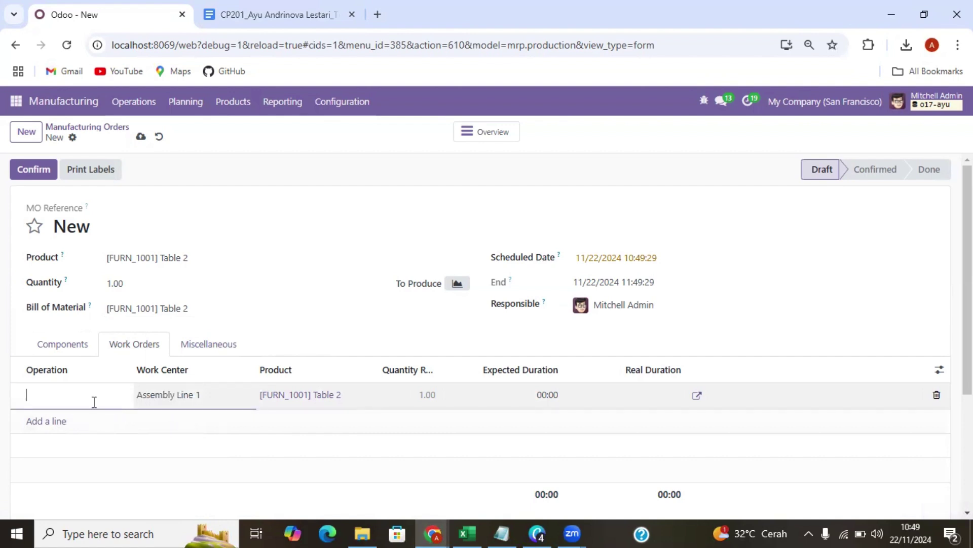
key(ctrl+v)
key(ctrl+a)
- Set the Assembly work order's expected duration to 20:00
click(540, 390)
click(548, 397)
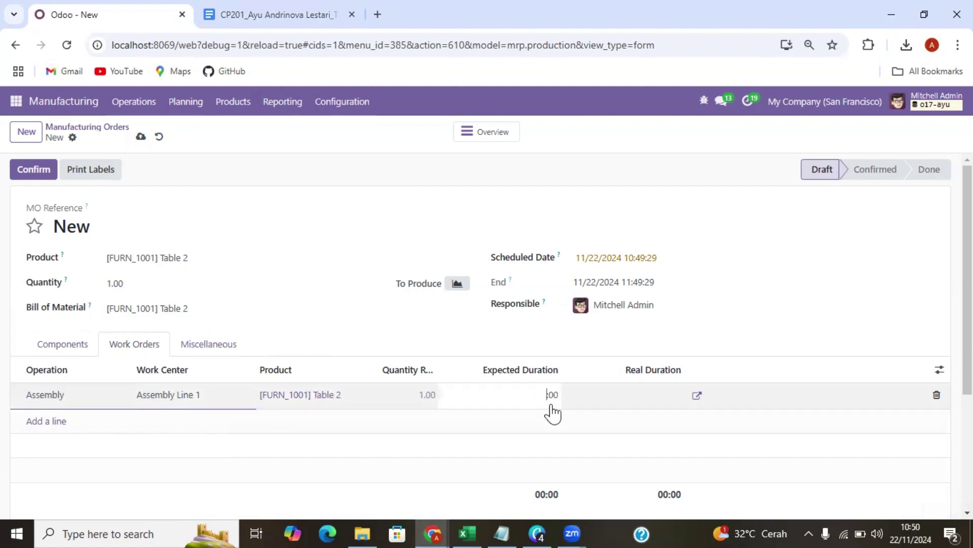
click(602, 403)
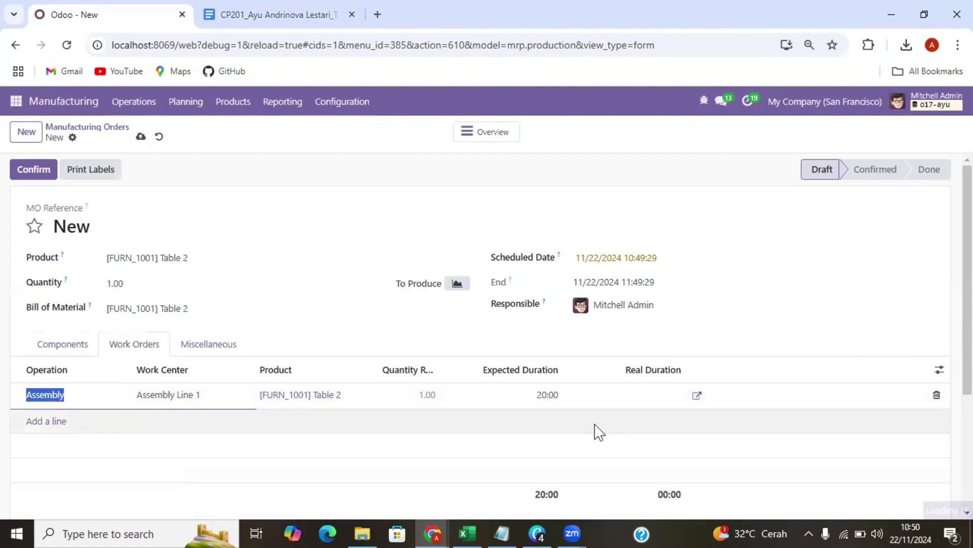
click(593, 426)
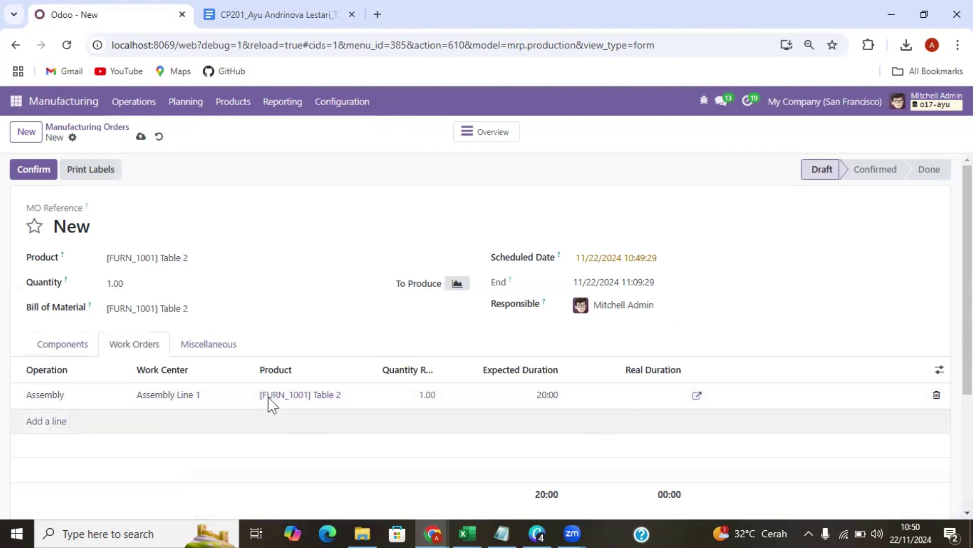
- Confirm the manufacturing order and start its Assembly work order
click(32, 170)
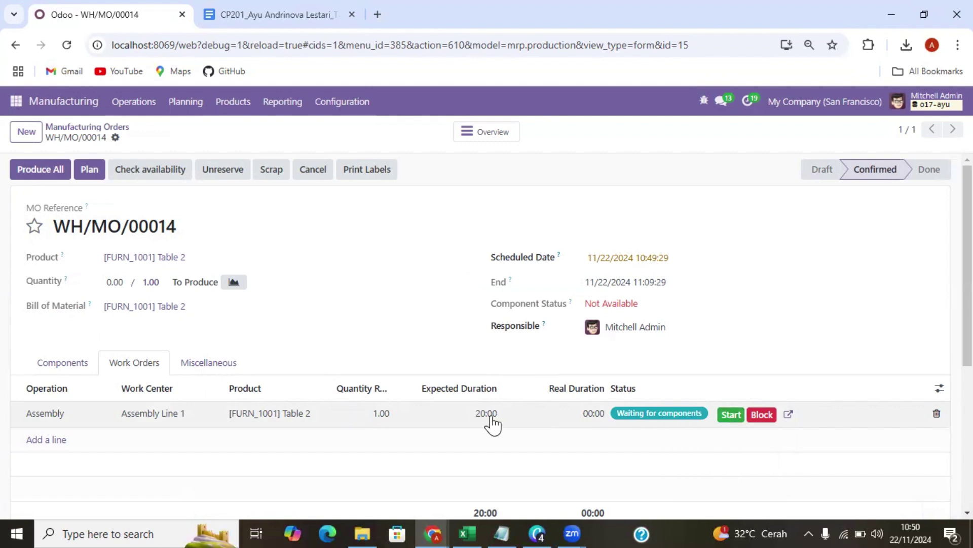
click(730, 416)
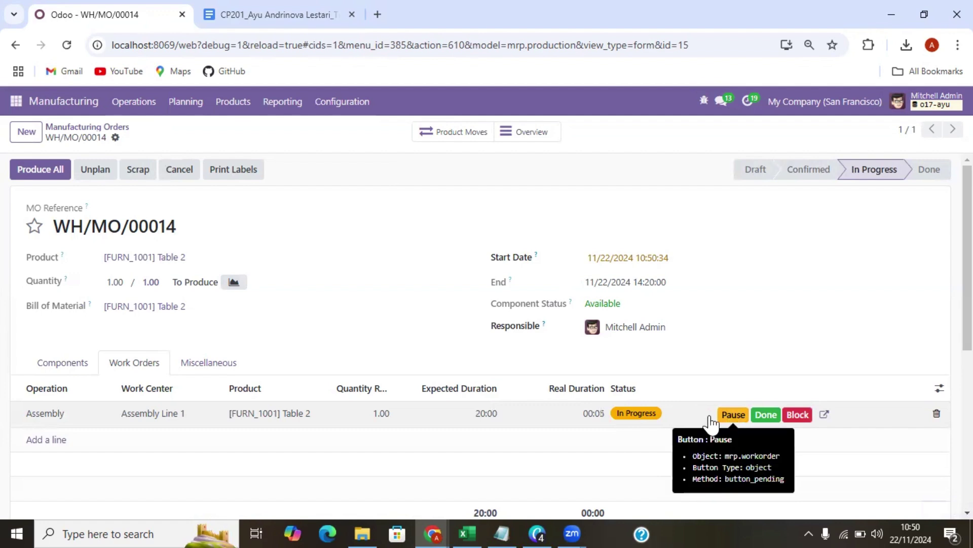
click(657, 420)
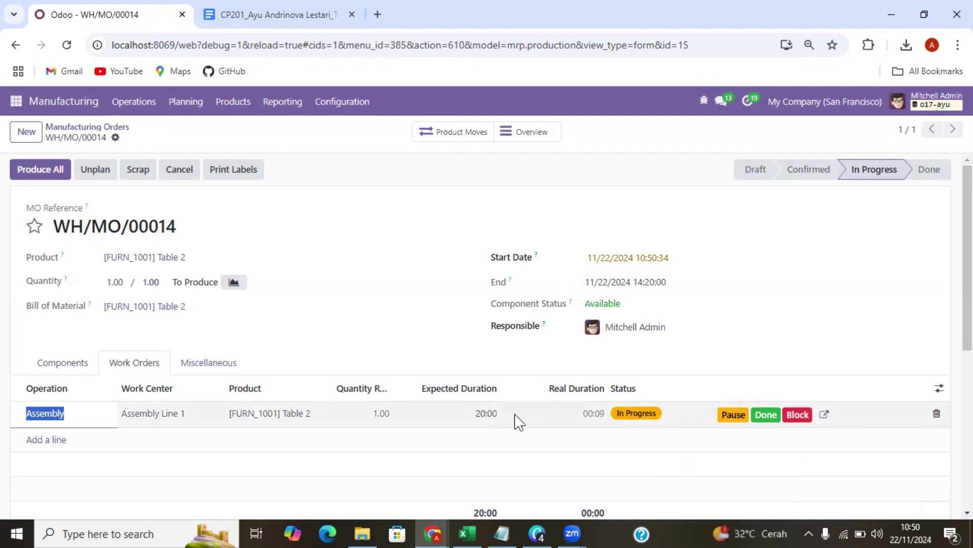
click(496, 417)
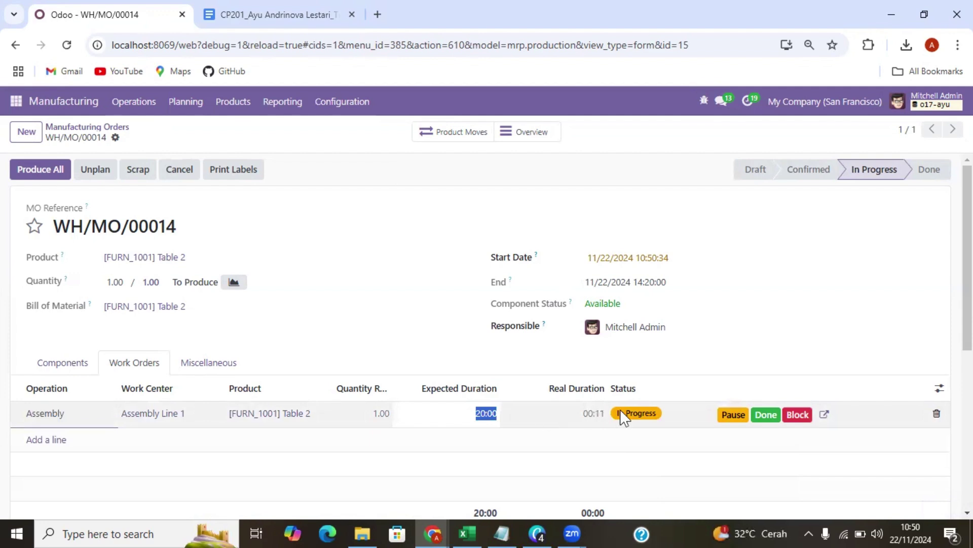
click(675, 420)
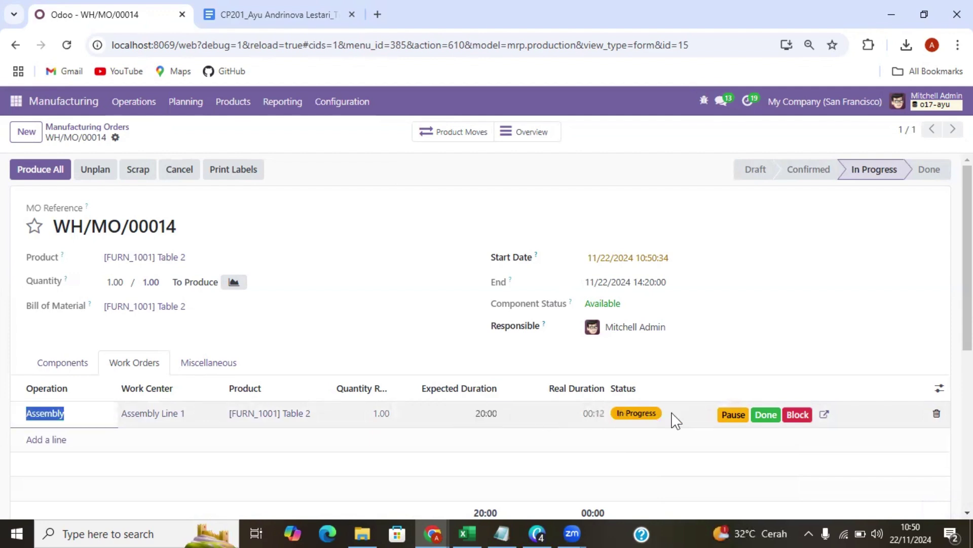
- Mark the Assembly work order as done and produce the full quantity of the manufacturing order
click(758, 416)
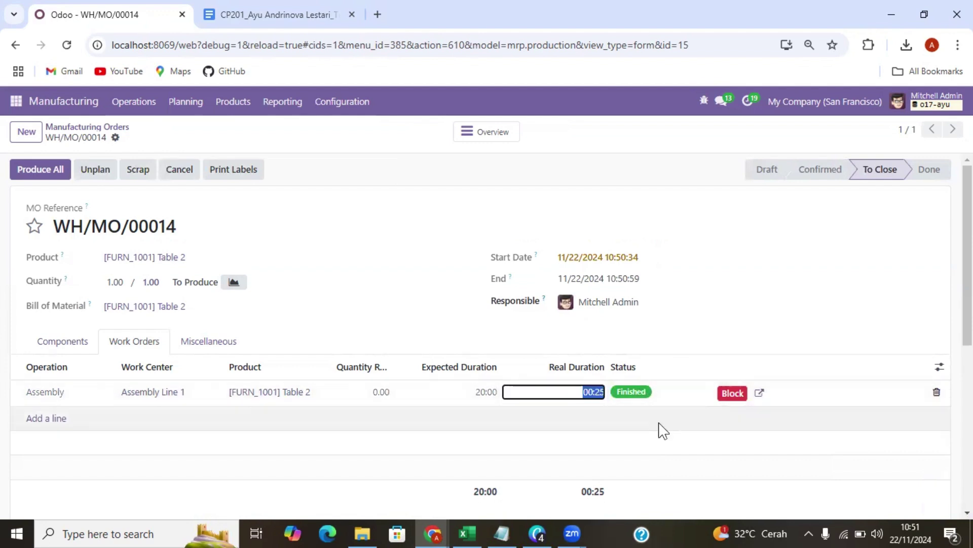
click(41, 169)
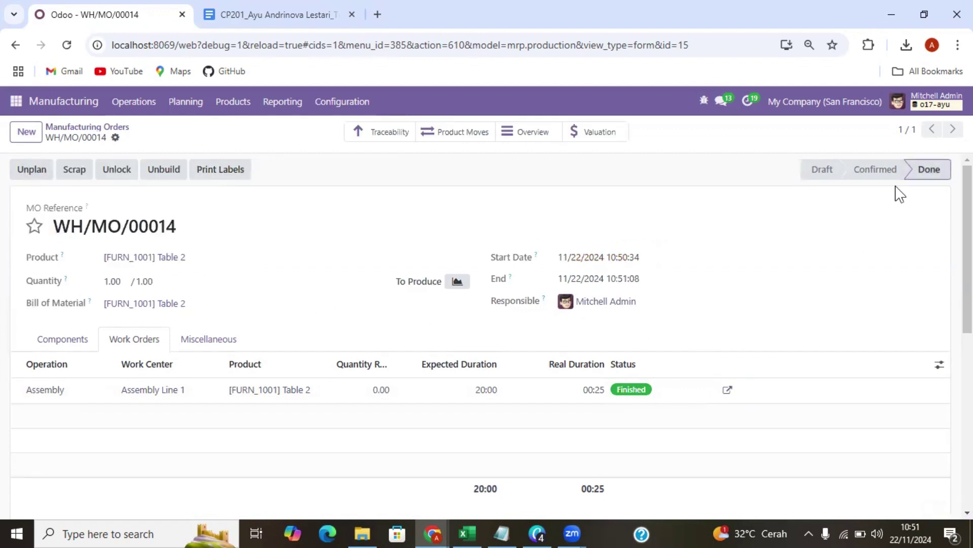
click(172, 369)
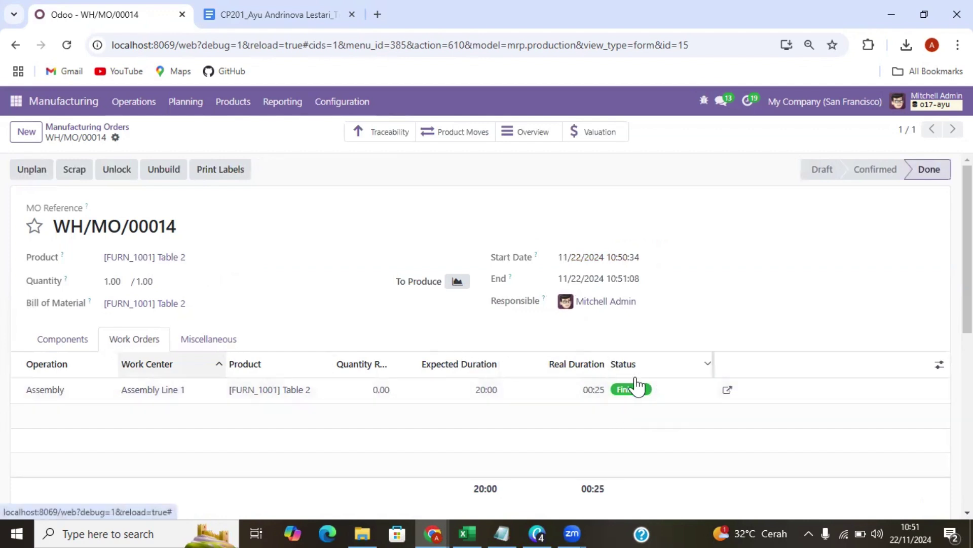
click(616, 364)
- Switch to the Google Docs assignment document and read the first instruction of section 2.8 on lot or serial tracking
key(ctrl+Tab)
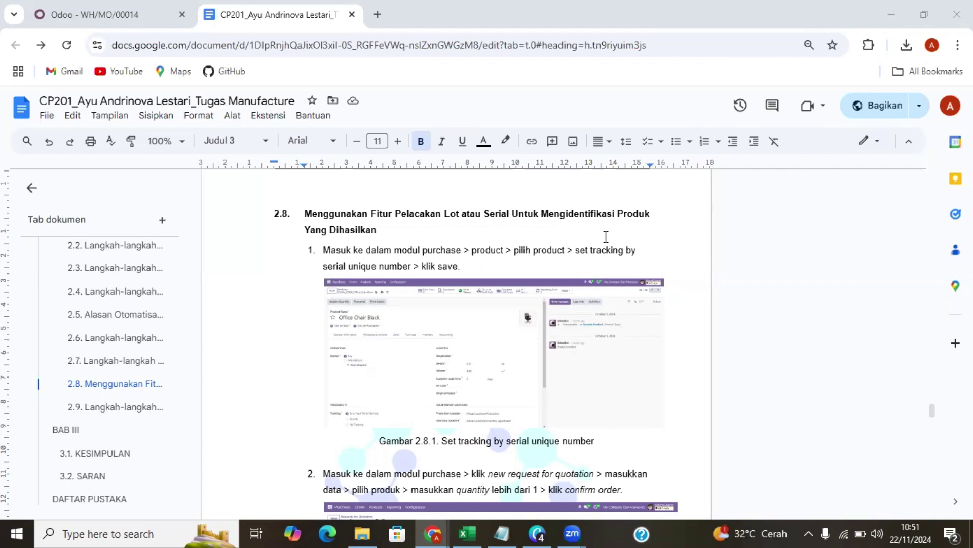
click(480, 216)
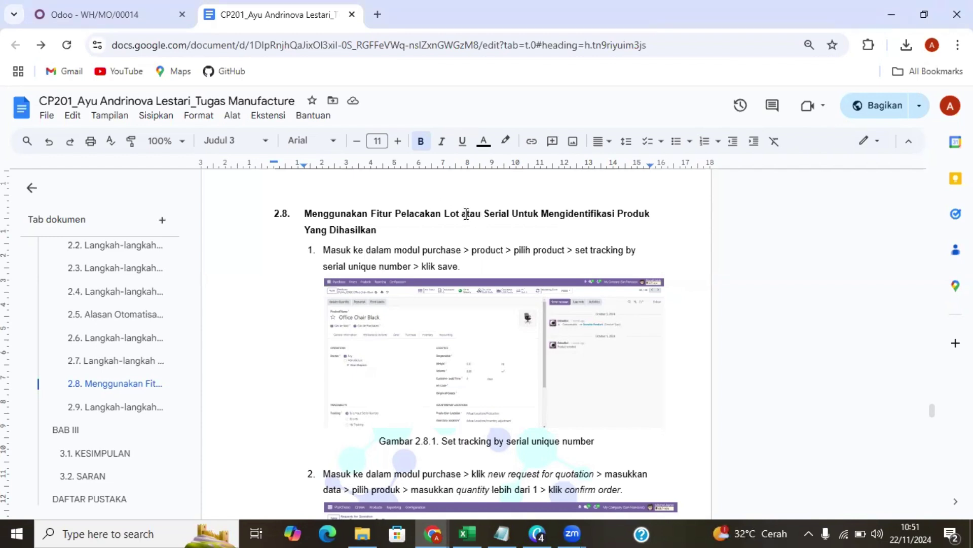
click(439, 250)
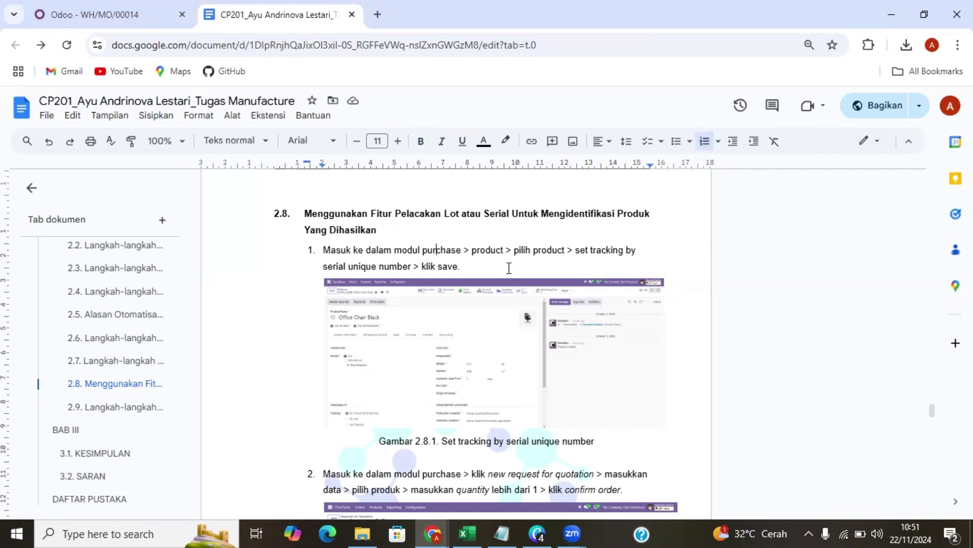
- Switch back to Odoo and open the product list in the Purchase app
click(93, 15)
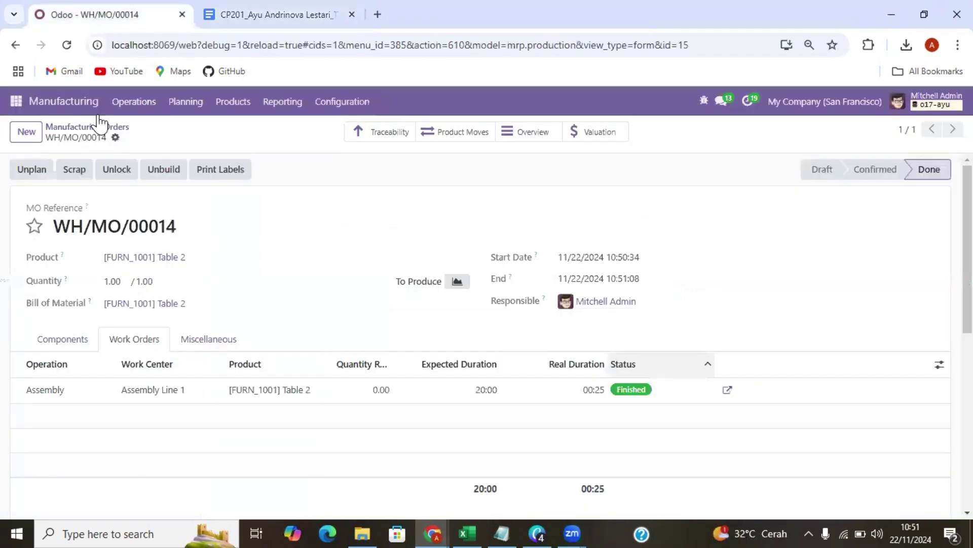
click(20, 102)
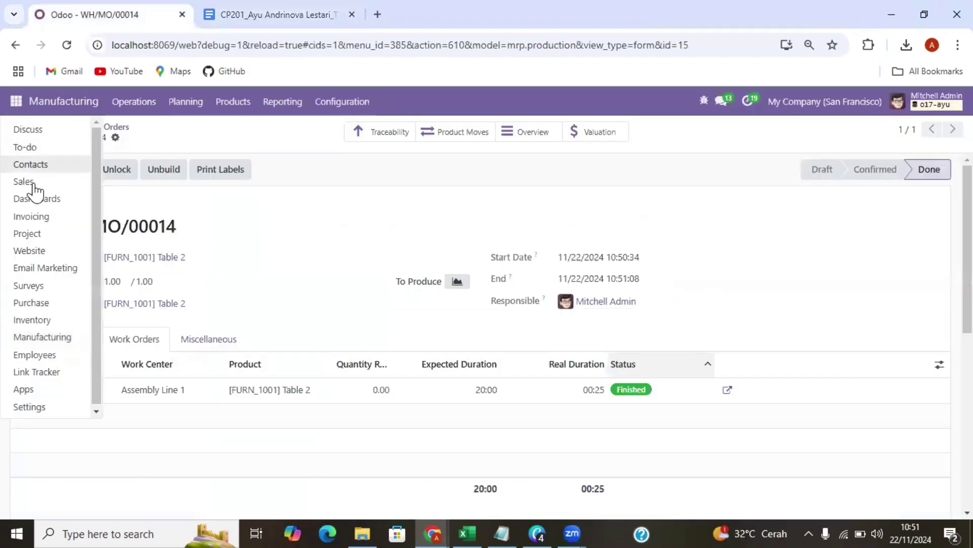
click(53, 302)
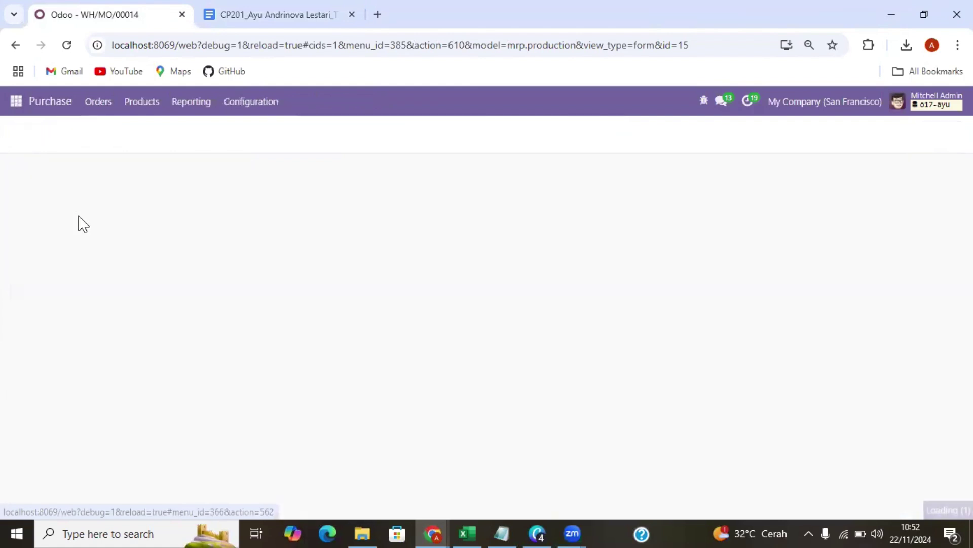
click(138, 113)
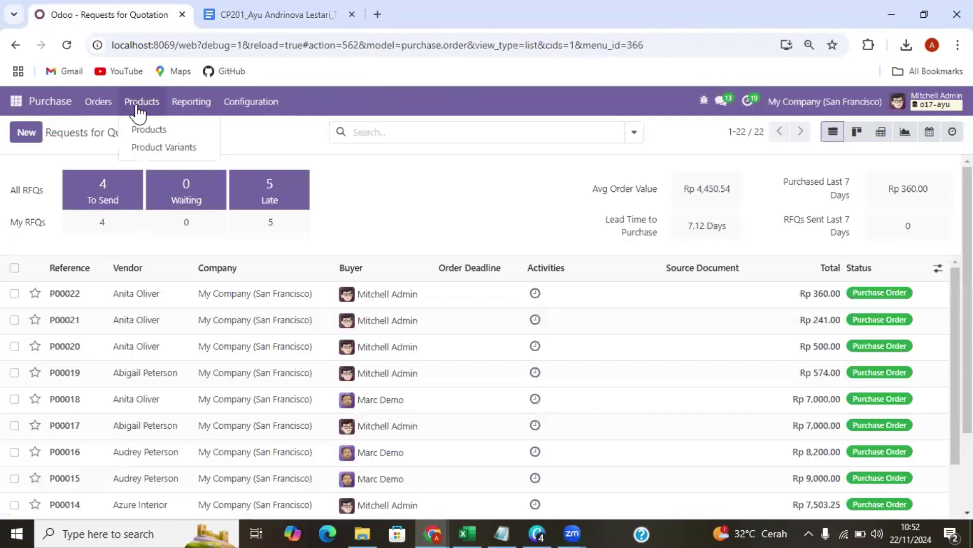
click(152, 127)
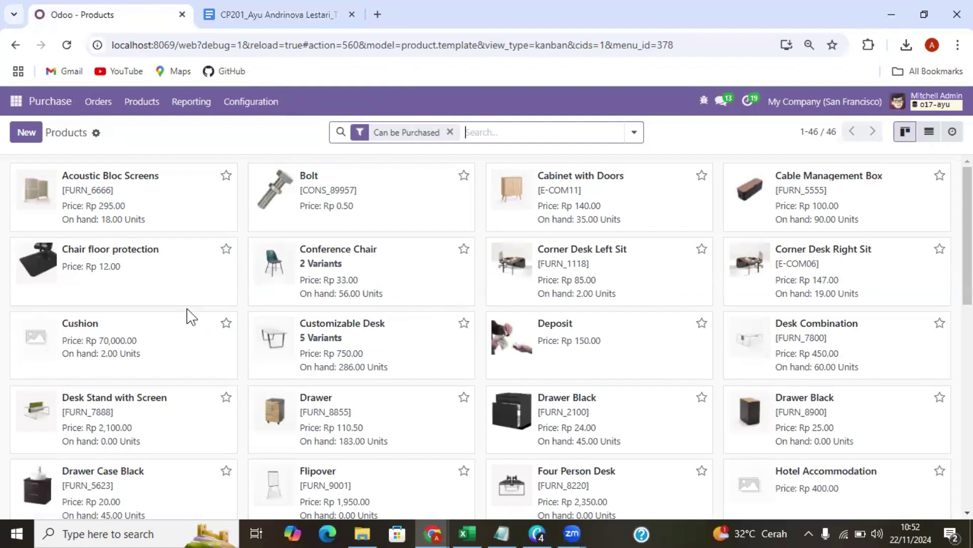
- Open the Office Chair Black product and check its traceability tracking setting in the inventory details
scroll(187, 329, down, 5)
scroll(263, 350, up, 1)
click(361, 423)
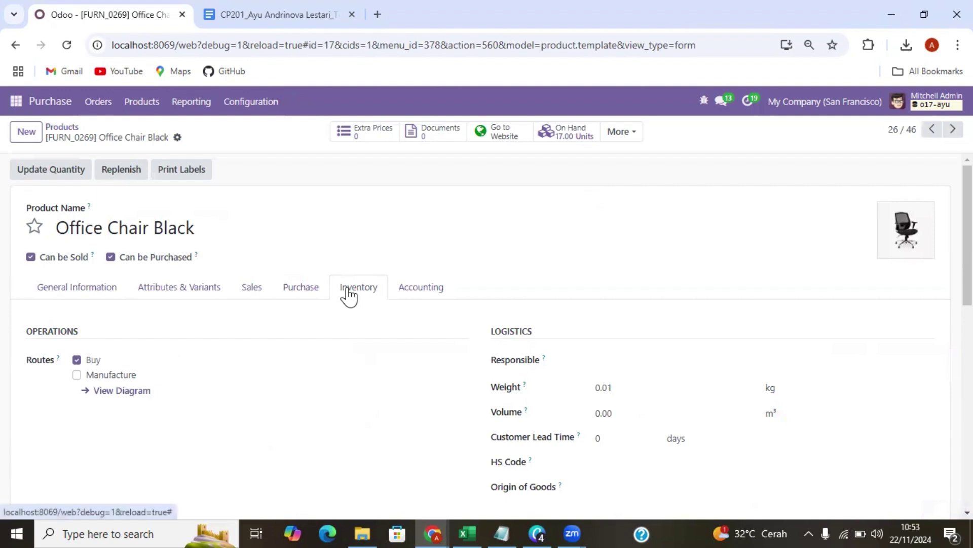
scroll(349, 297, down, 1)
scroll(348, 297, down, 2)
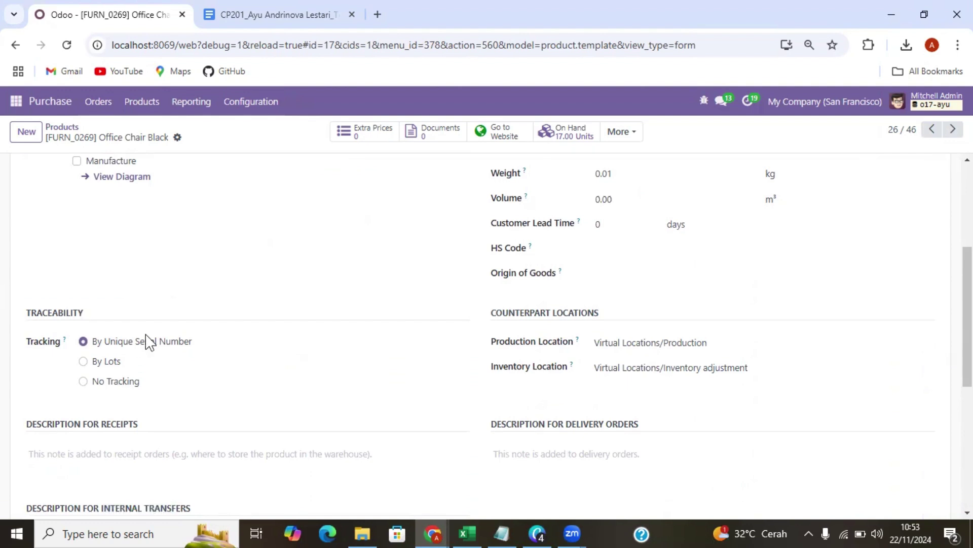
scroll(335, 266, up, 4)
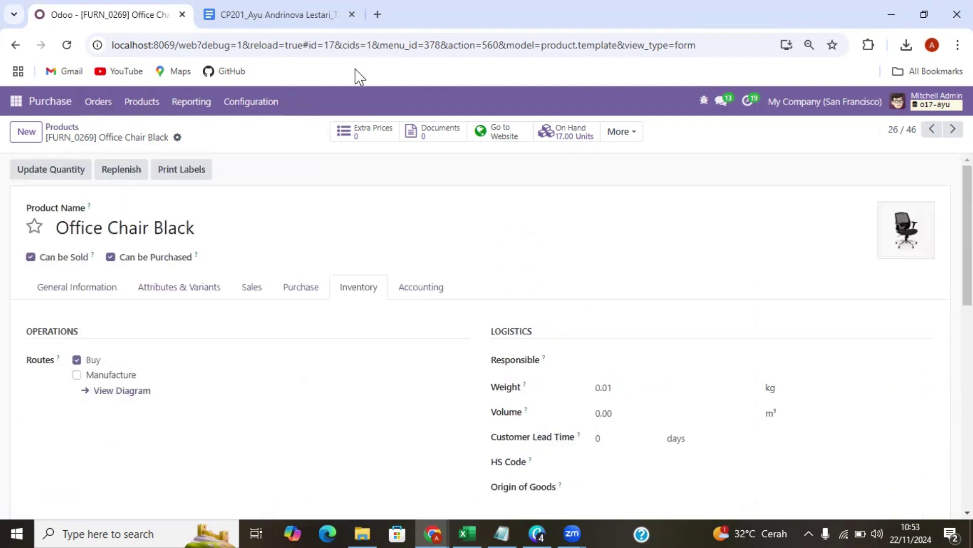
- Create a new request for quotation and choose the same vendor as on the latest existing purchase order
click(57, 103)
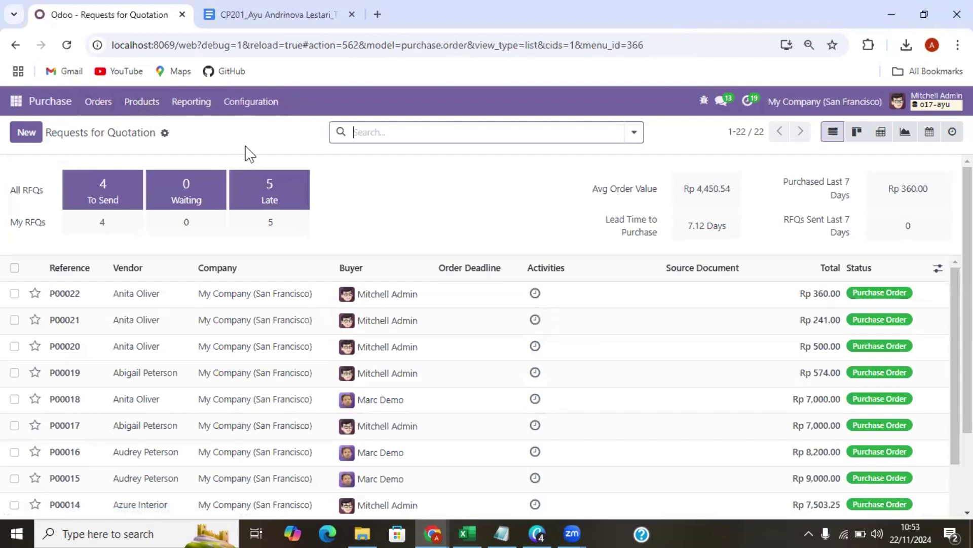
click(27, 141)
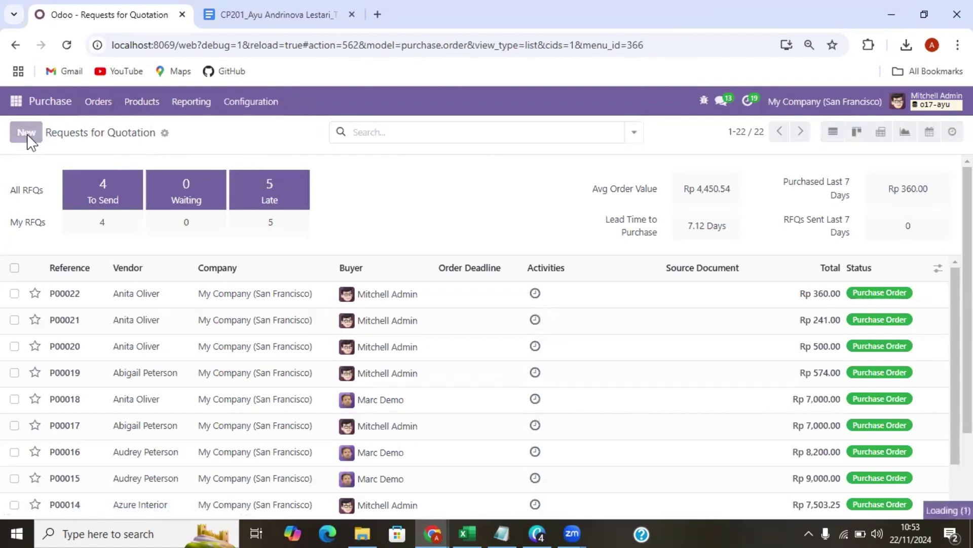
click(169, 255)
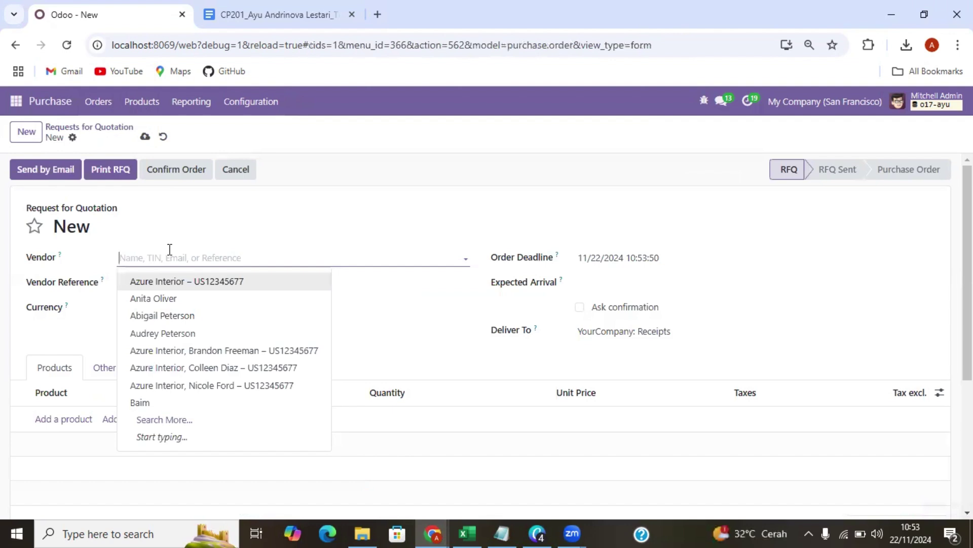
click(166, 300)
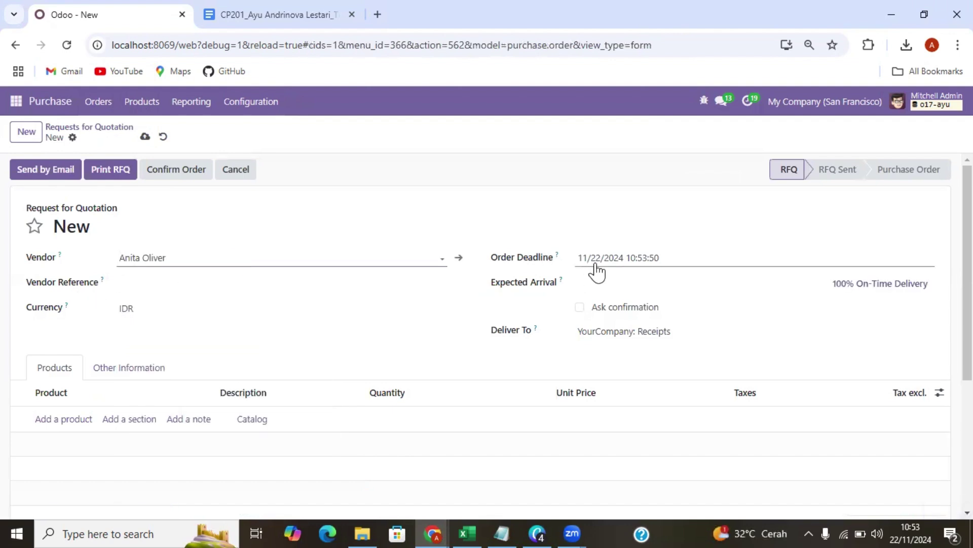
- Set the expected arrival of the request for quotation to 11/23/2024 10:00:00
click(603, 287)
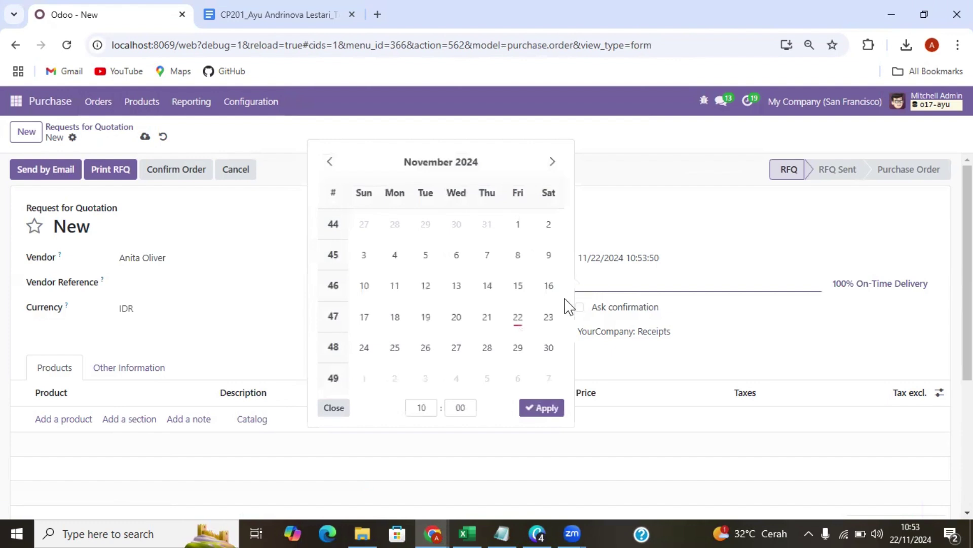
click(548, 316)
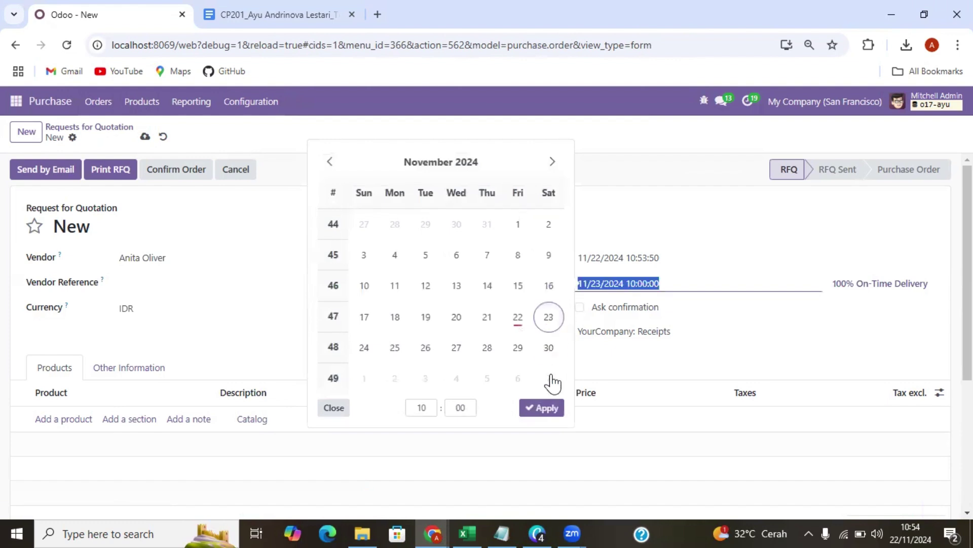
click(541, 408)
- Add Office Chair Black as a product line with a quantity of 2 to the request for quotation
scroll(245, 209, down, 3)
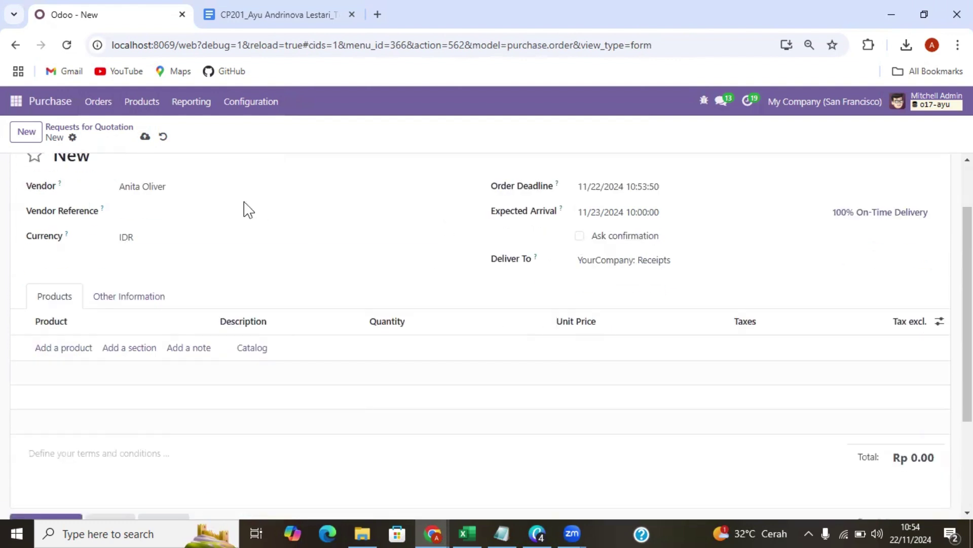
click(69, 277)
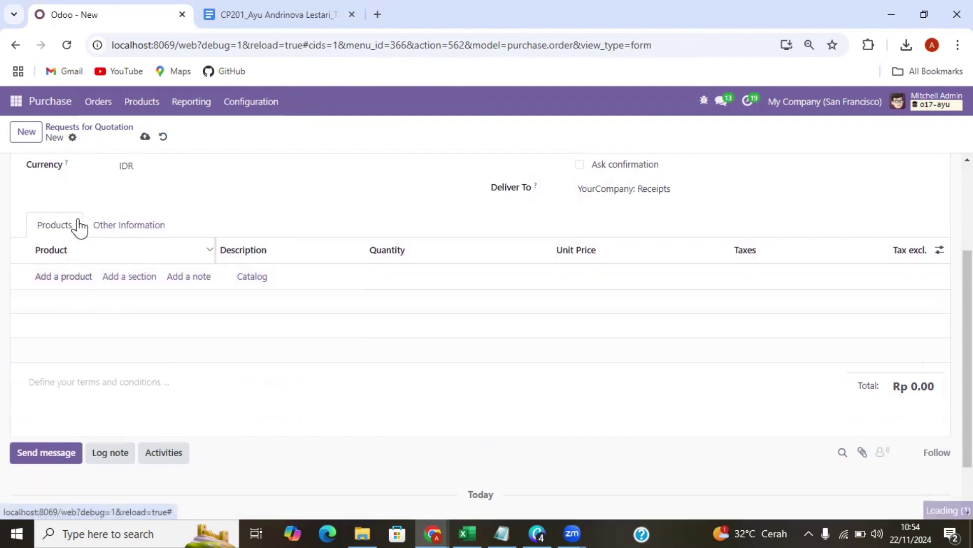
click(60, 275)
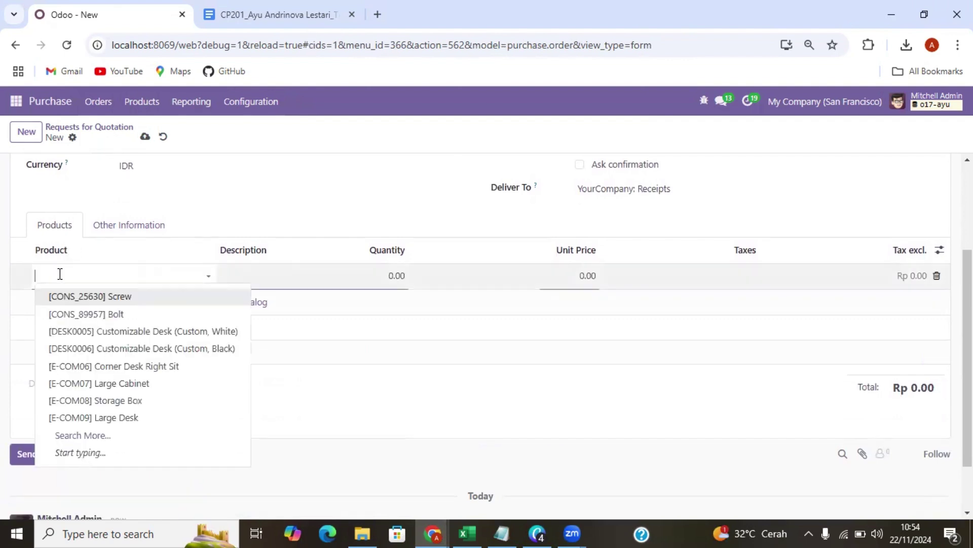
text(Of)
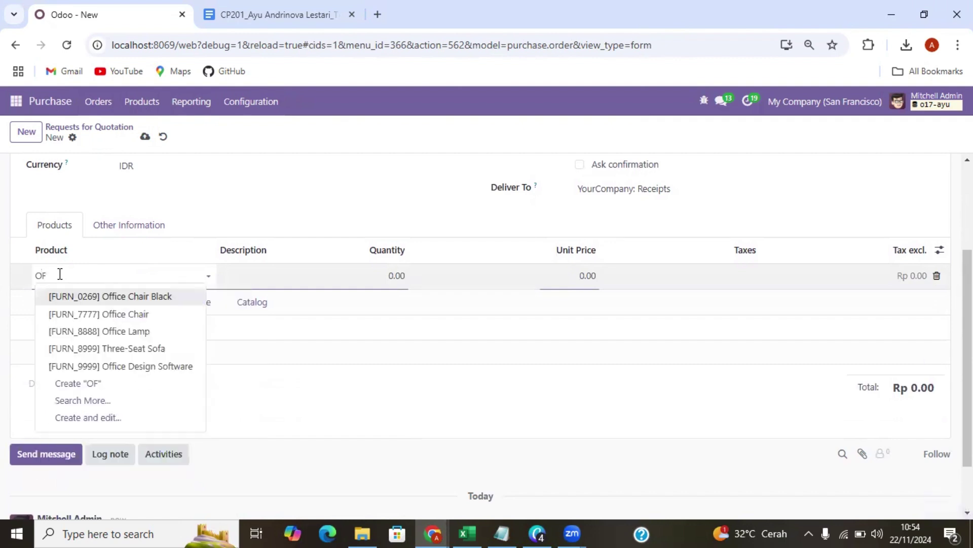
click(104, 298)
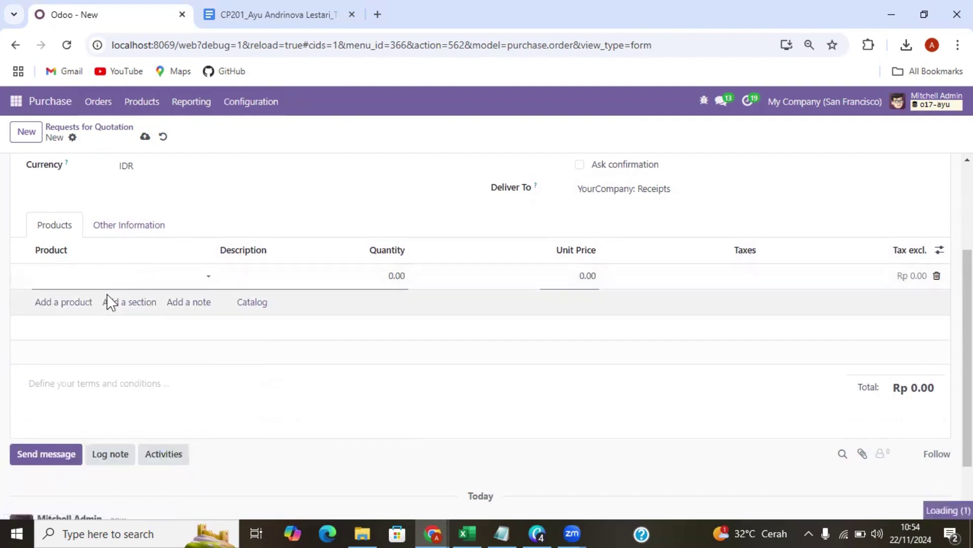
click(392, 275)
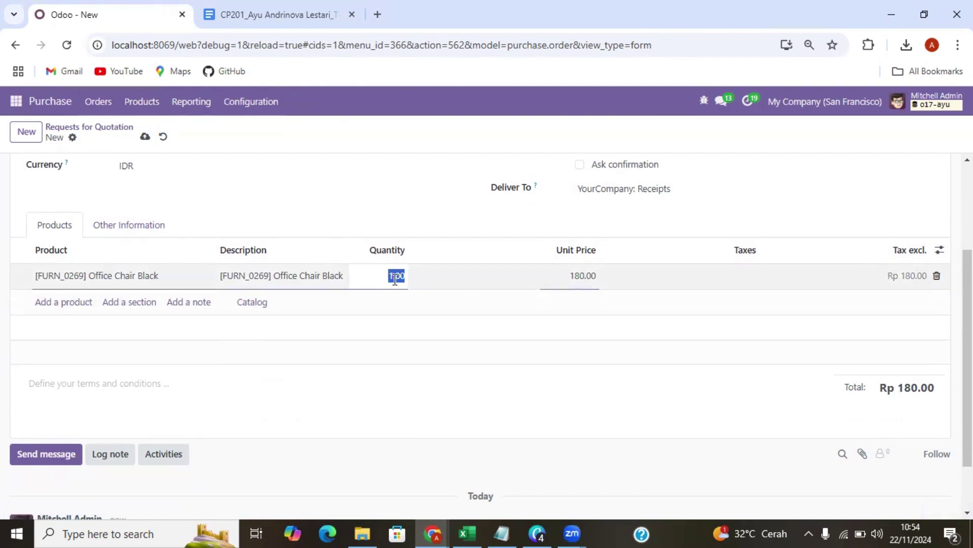
text(2)
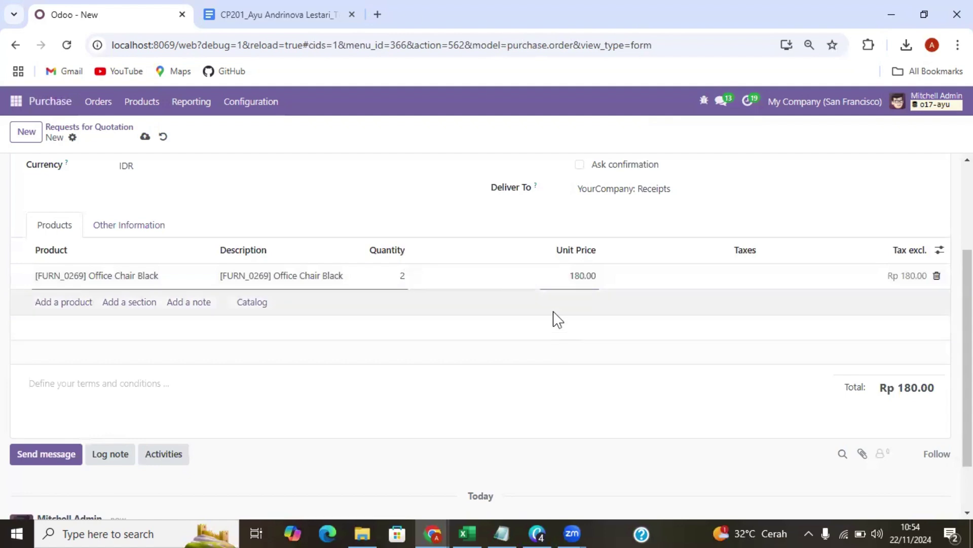
click(398, 353)
scroll(324, 365, up, 3)
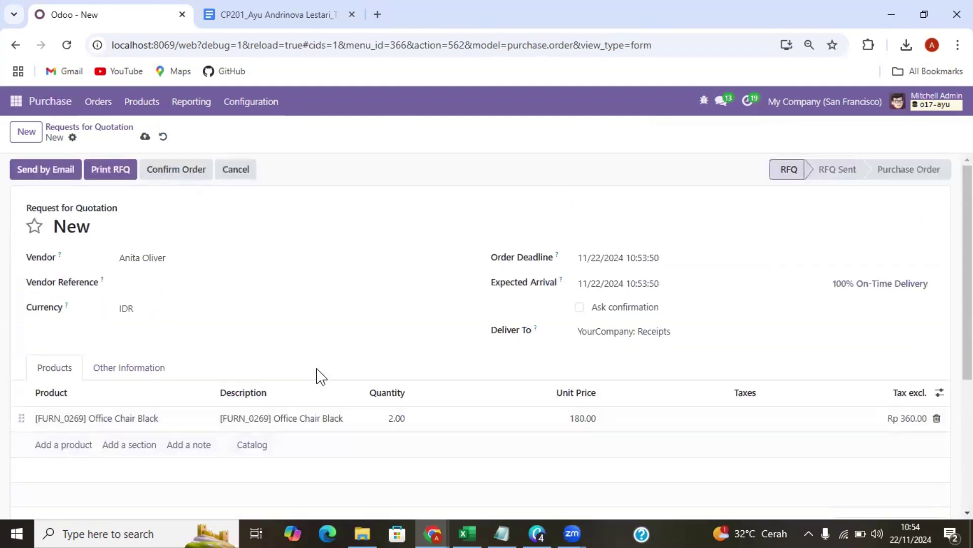
- Confirm the purchase order and open the product receipt for it
click(161, 176)
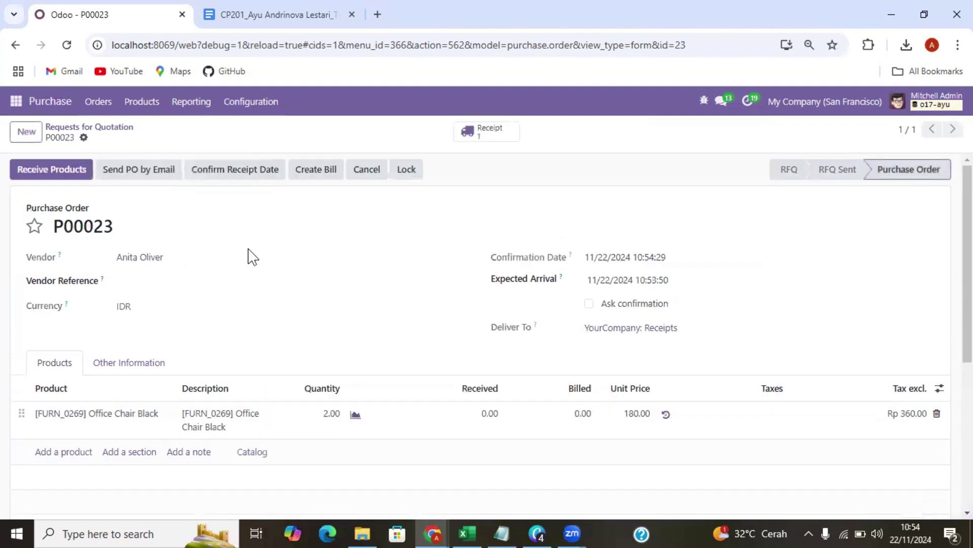
scroll(345, 291, down, 1)
scroll(357, 304, up, 1)
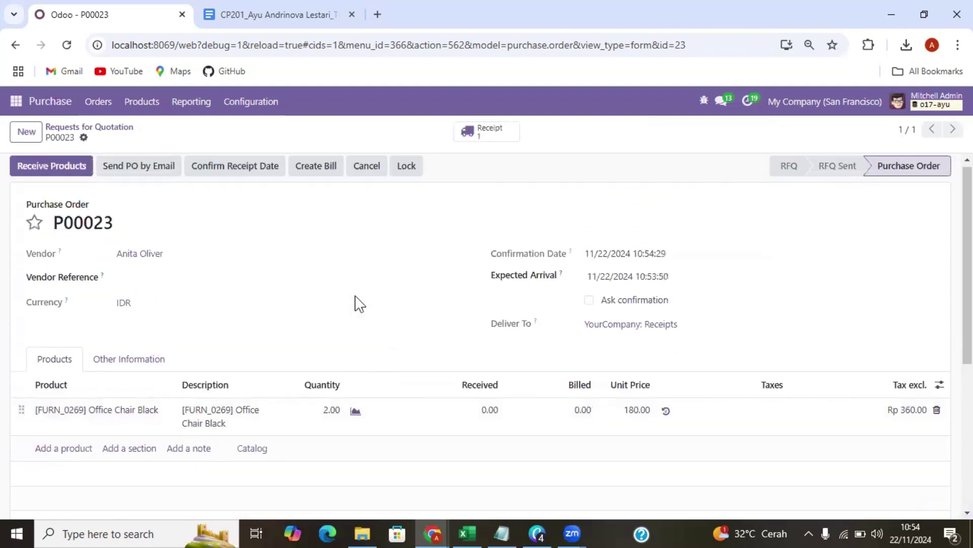
click(39, 171)
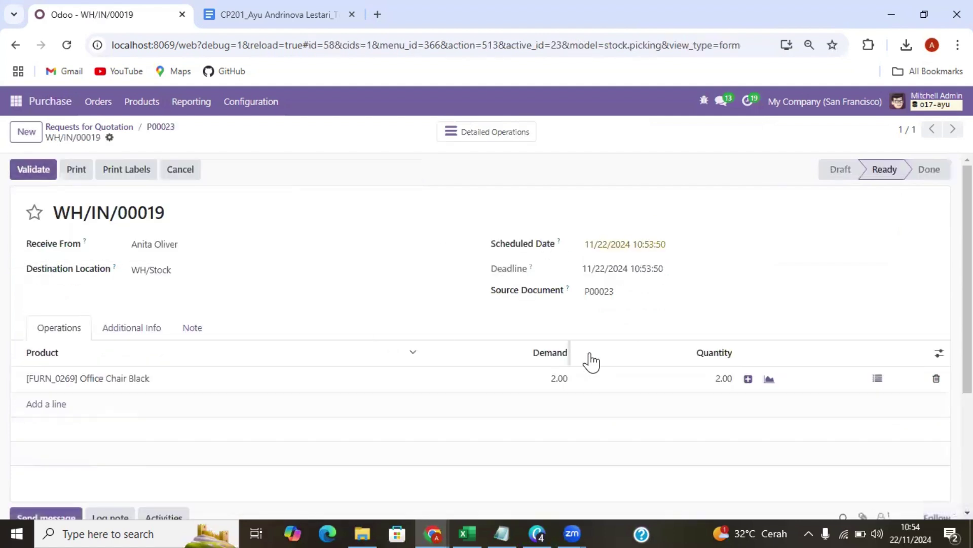
- Assign serial numbers OCB0003 and OCB0004 to the two Office Chair Black units and validate the receipt
click(387, 385)
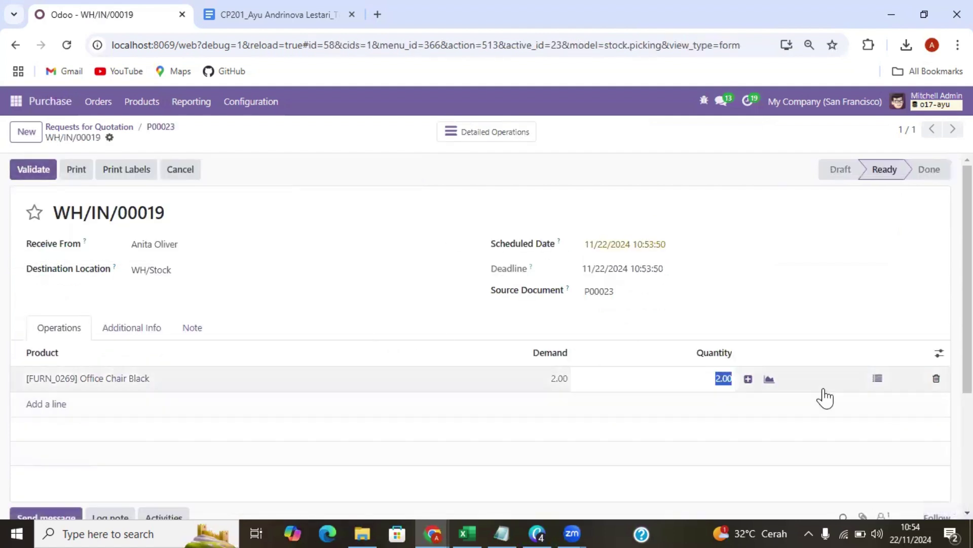
click(877, 380)
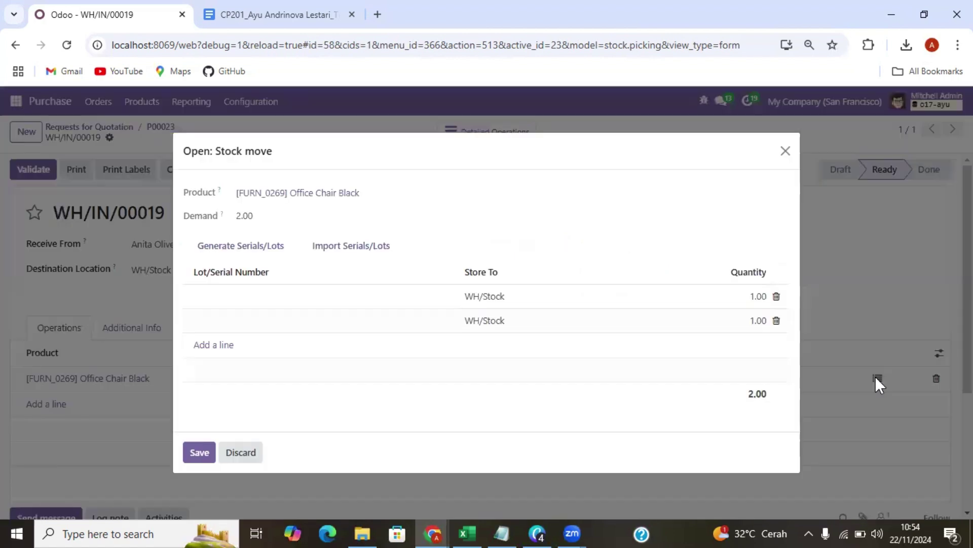
click(247, 303)
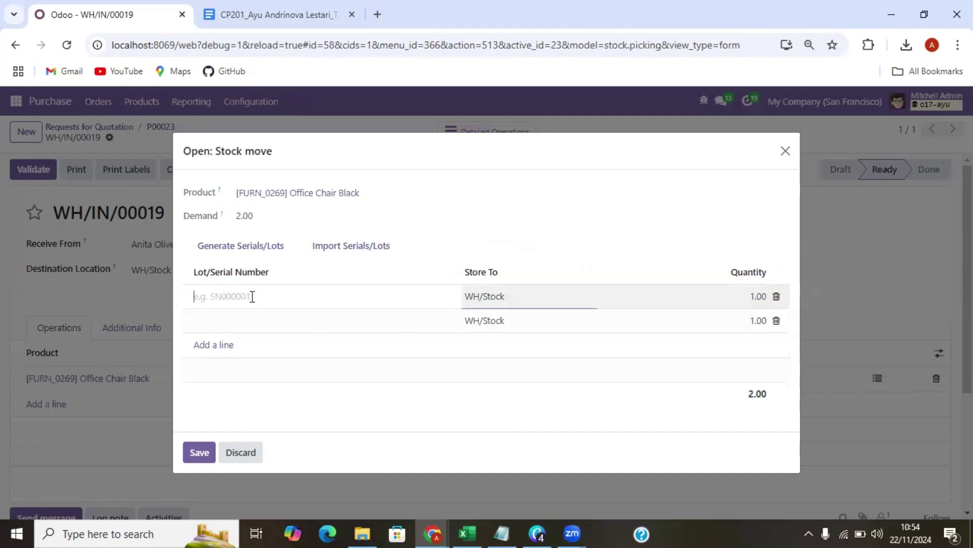
text(o)
key(BackSpace)
text(OCB0003)
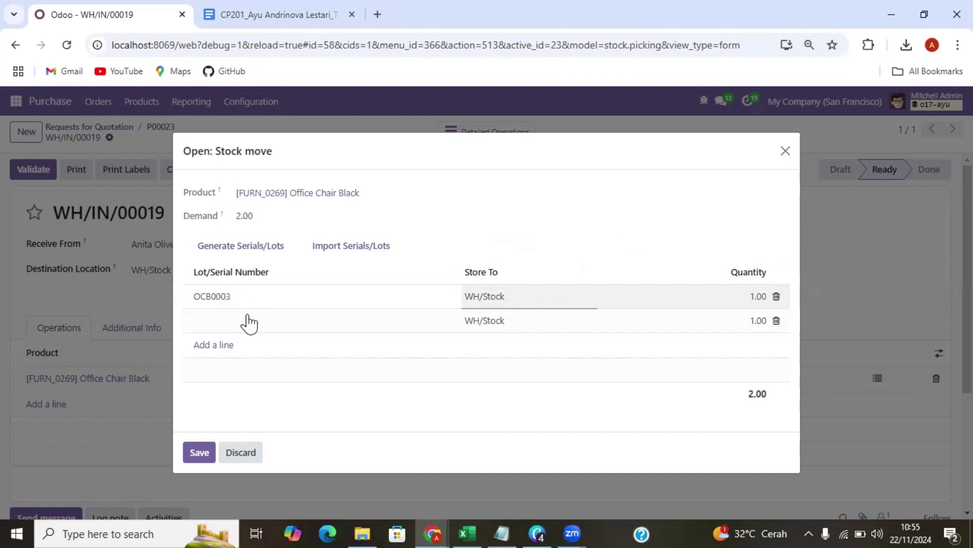
click(247, 322)
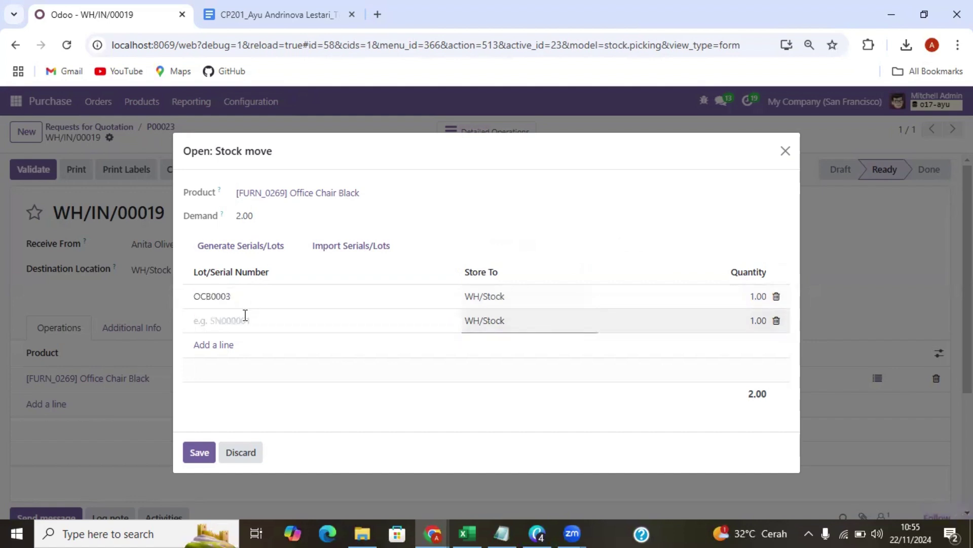
text(OCB0004)
click(189, 454)
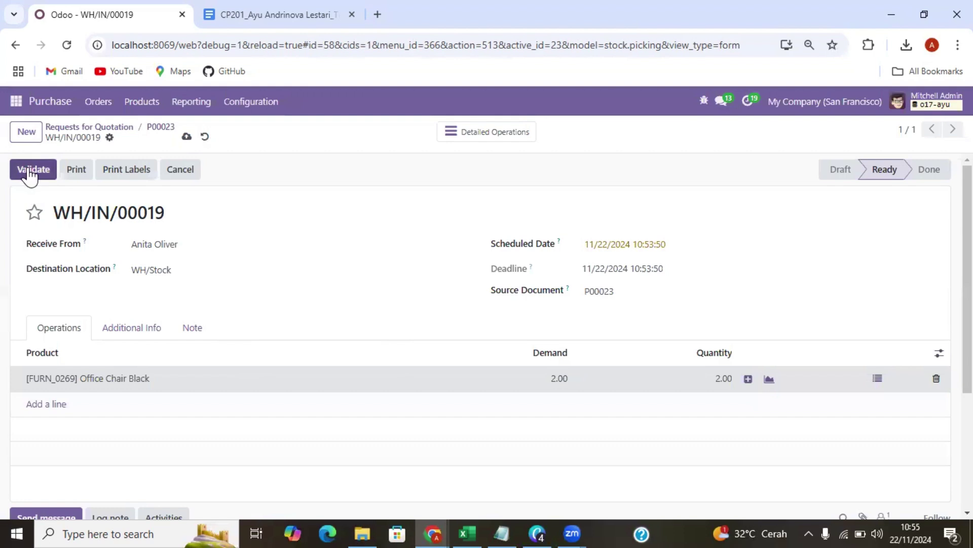
click(28, 169)
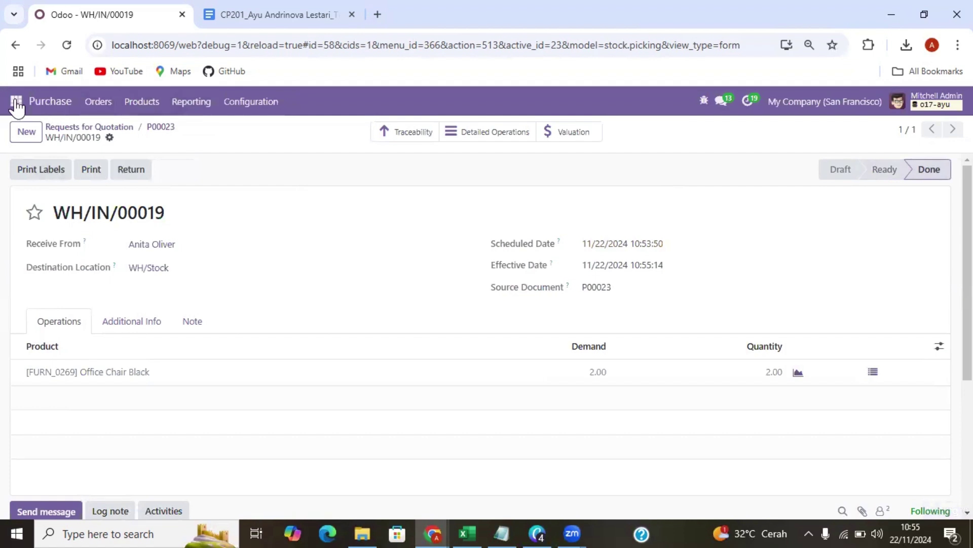
- Open the list of lots and serial numbers in the Inventory app
click(159, 106)
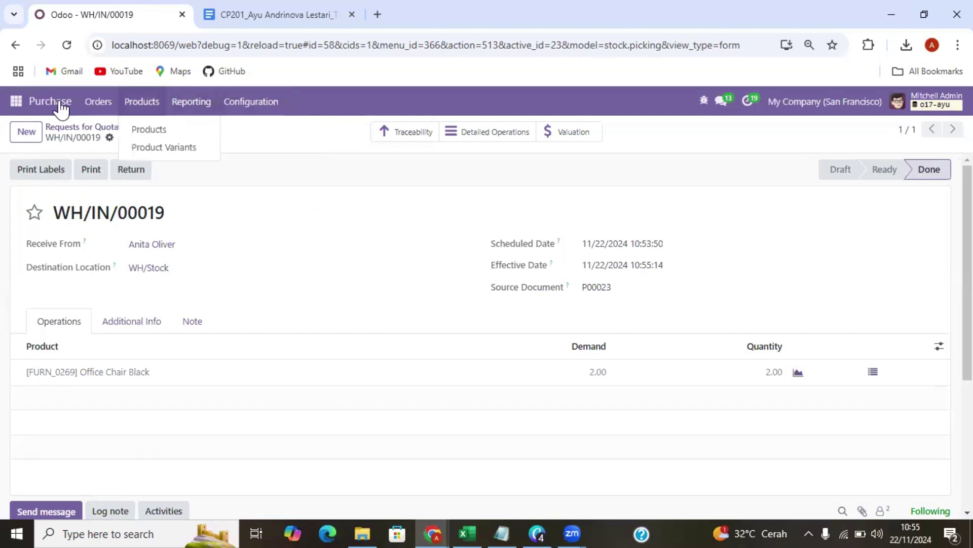
click(17, 103)
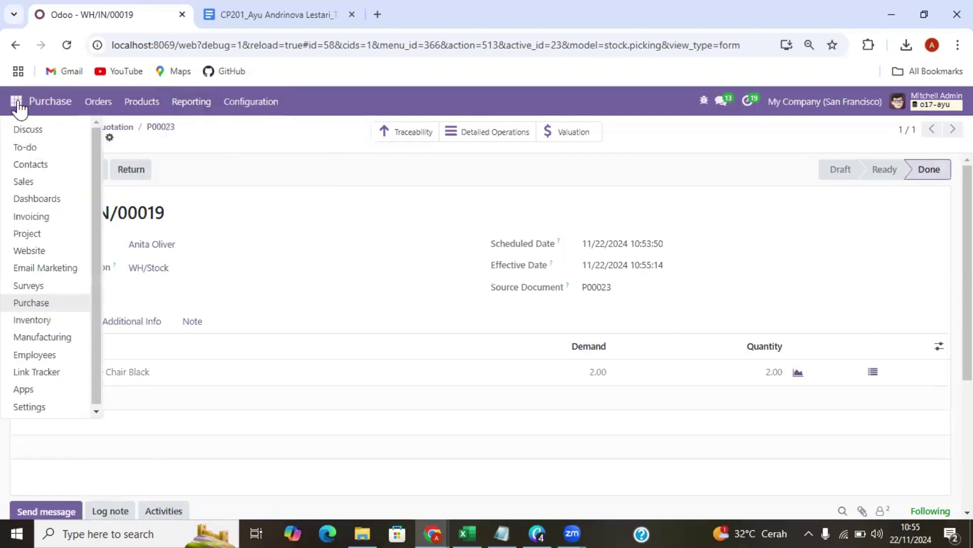
click(32, 322)
click(205, 104)
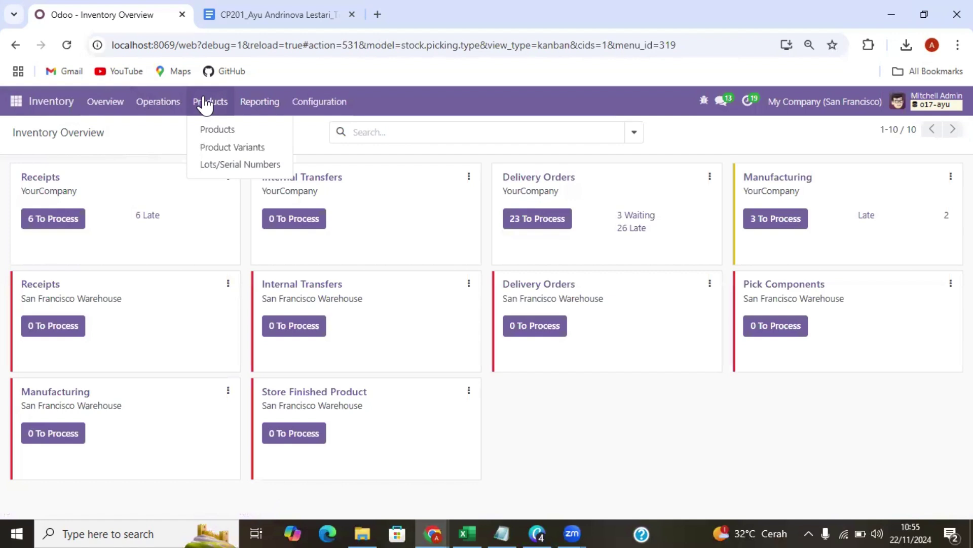
click(221, 166)
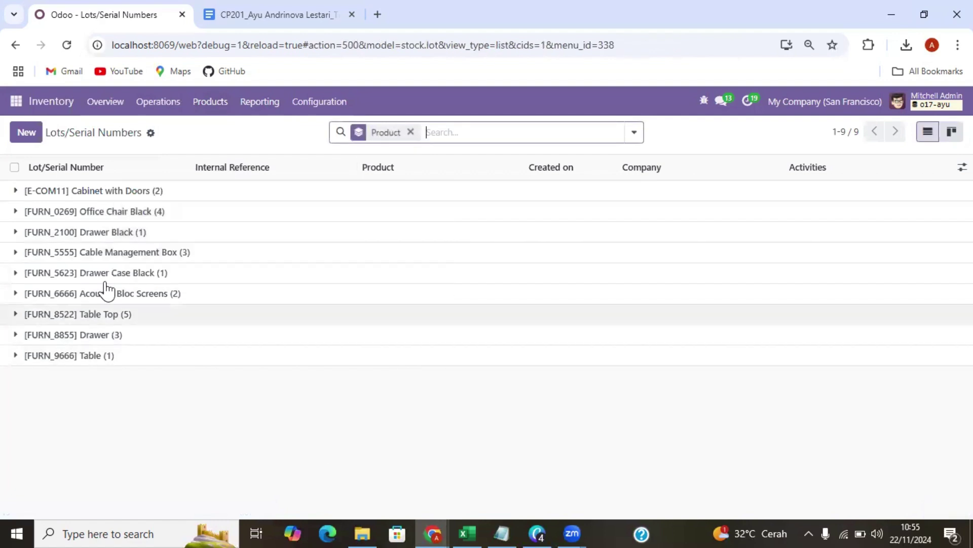
- Expand the Office Chair Black group, check the record of serial number OCB0003 and return to the list
click(15, 212)
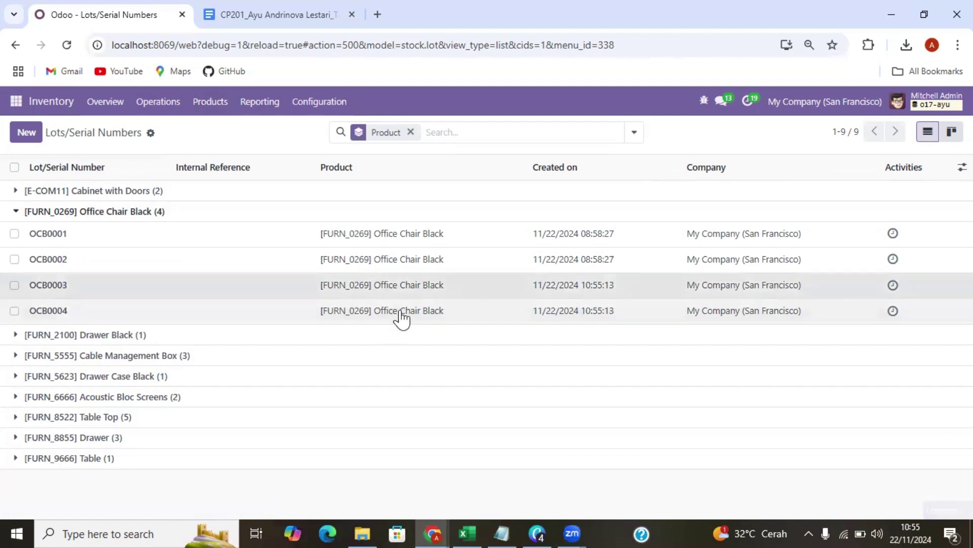
click(406, 287)
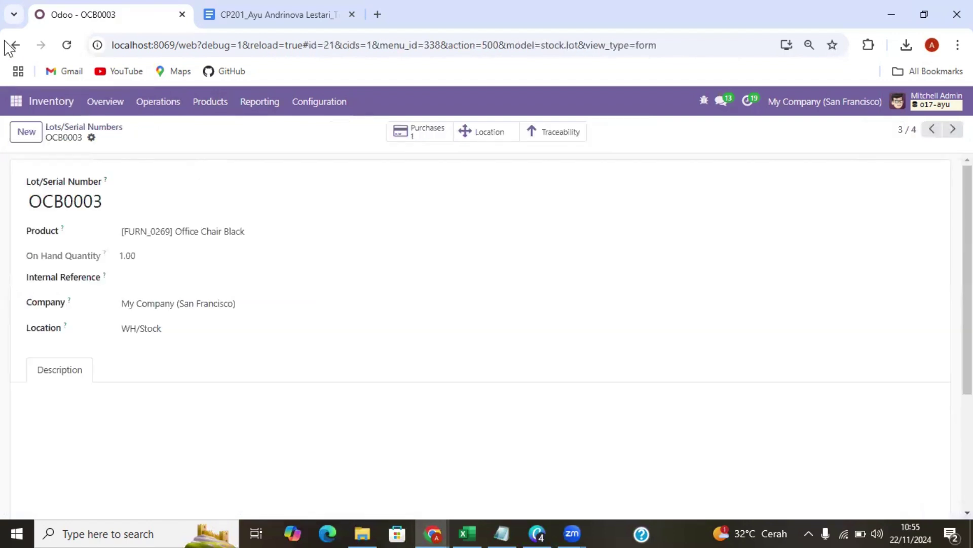
click(14, 45)
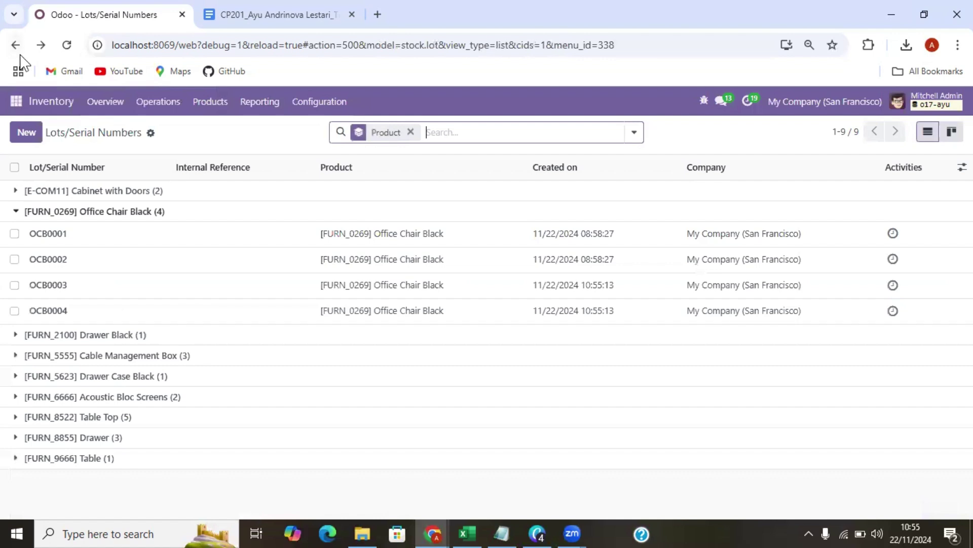
- Read the first instruction of section 2.9 on three-step manufacturing in the Google Docs assignment document and switch back to Odoo
key(ctrl+Tab)
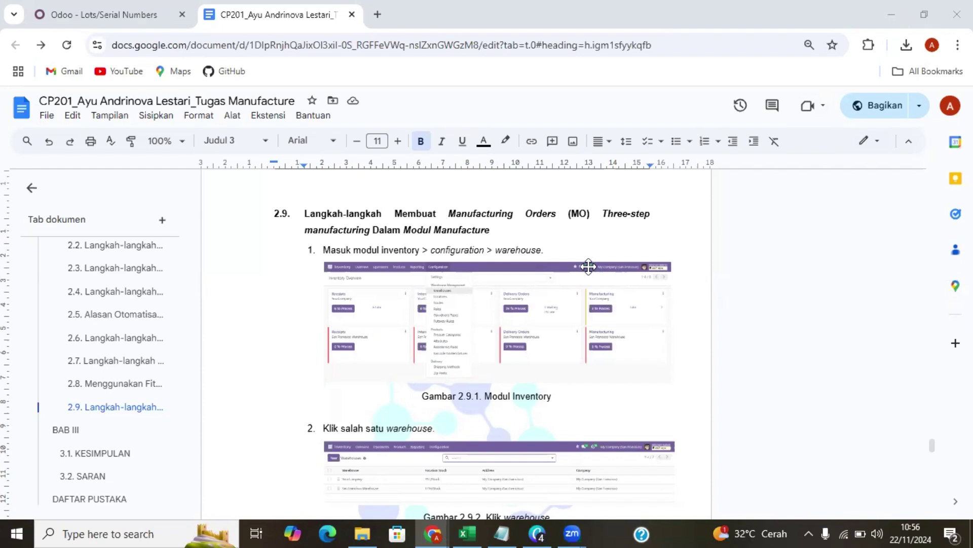
click(454, 247)
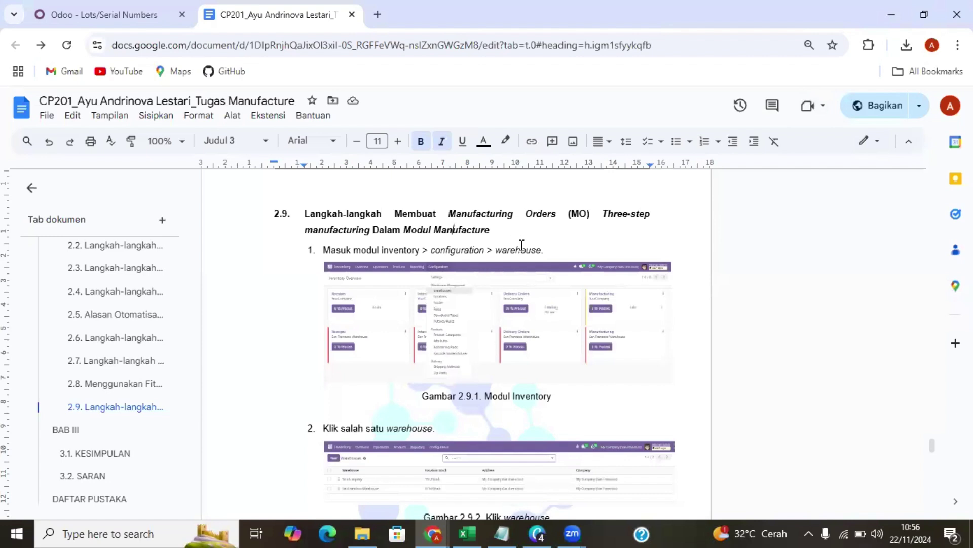
drag(545, 249, 381, 248)
click(336, 250)
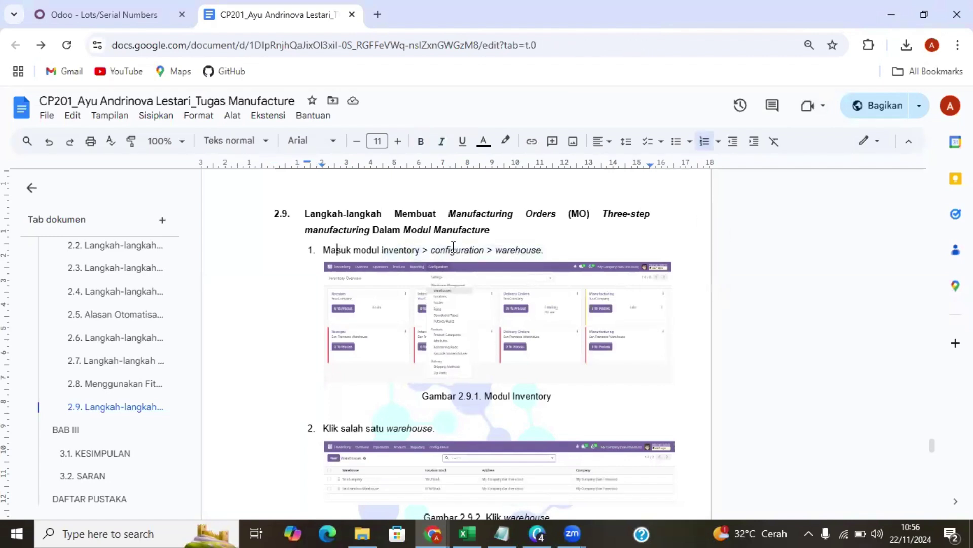
click(76, 8)
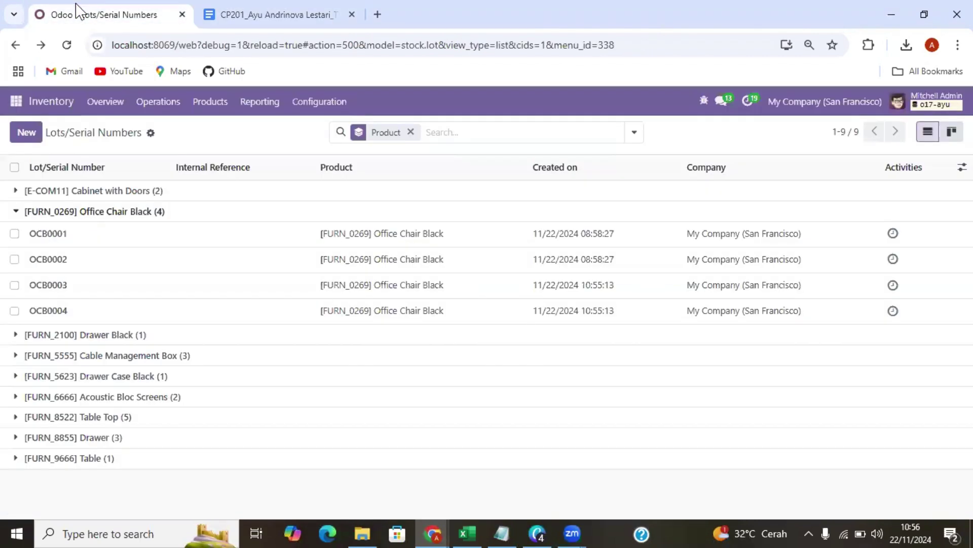
- Open the San Francisco Warehouse configuration in Inventory and check its manufacturing steps setting
click(63, 101)
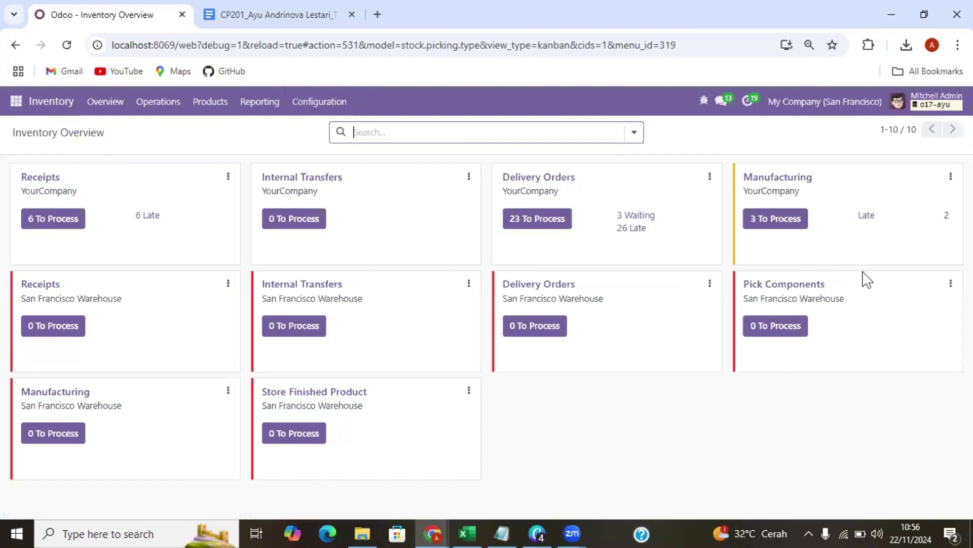
click(301, 108)
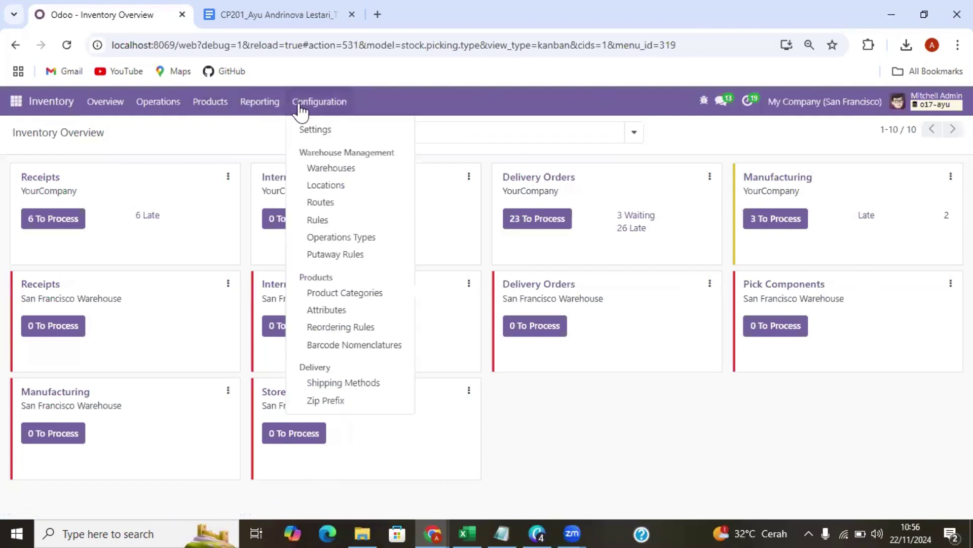
click(319, 168)
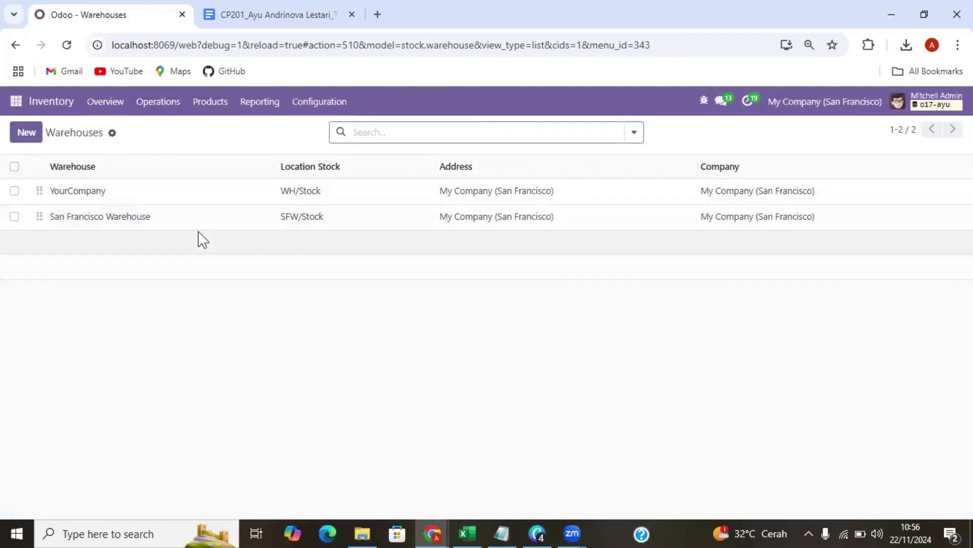
click(138, 223)
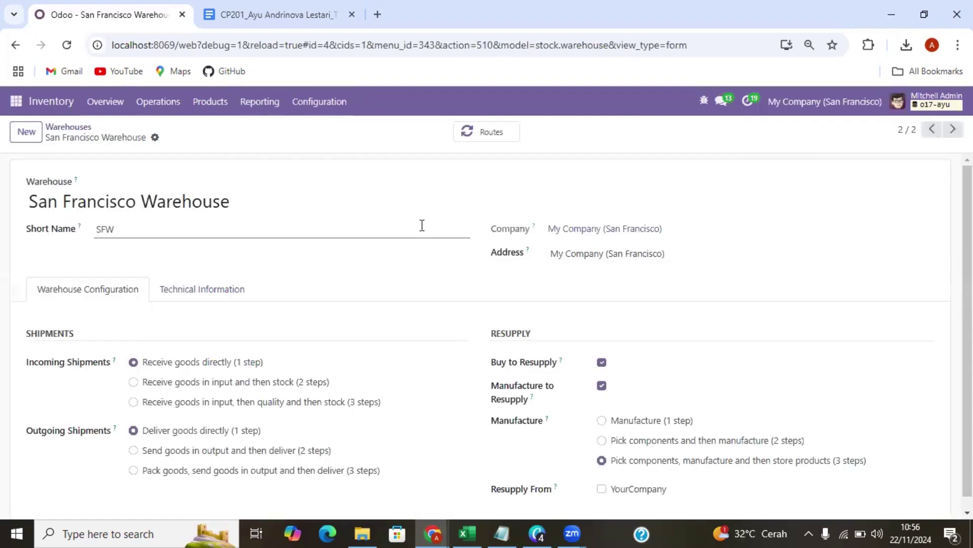
scroll(382, 239, down, 1)
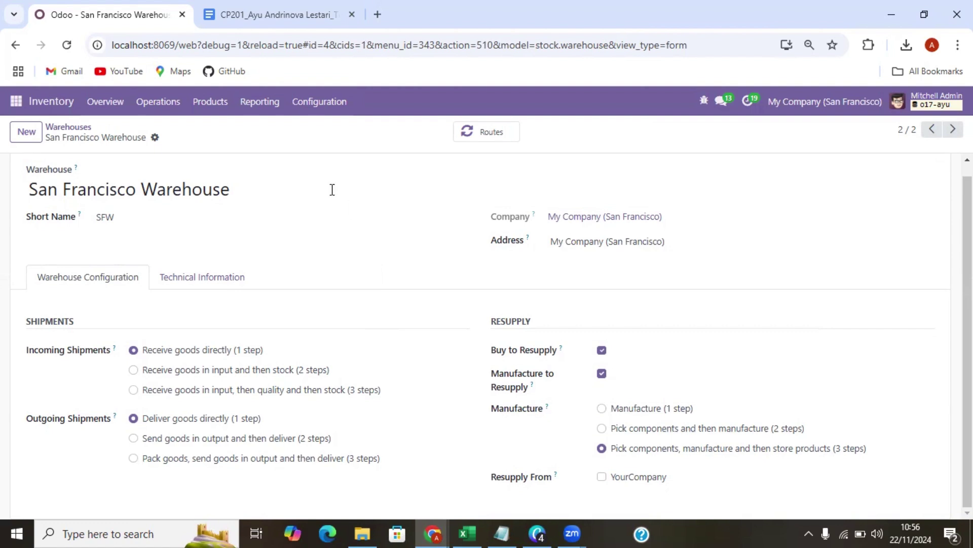
scroll(396, 203, up, 1)
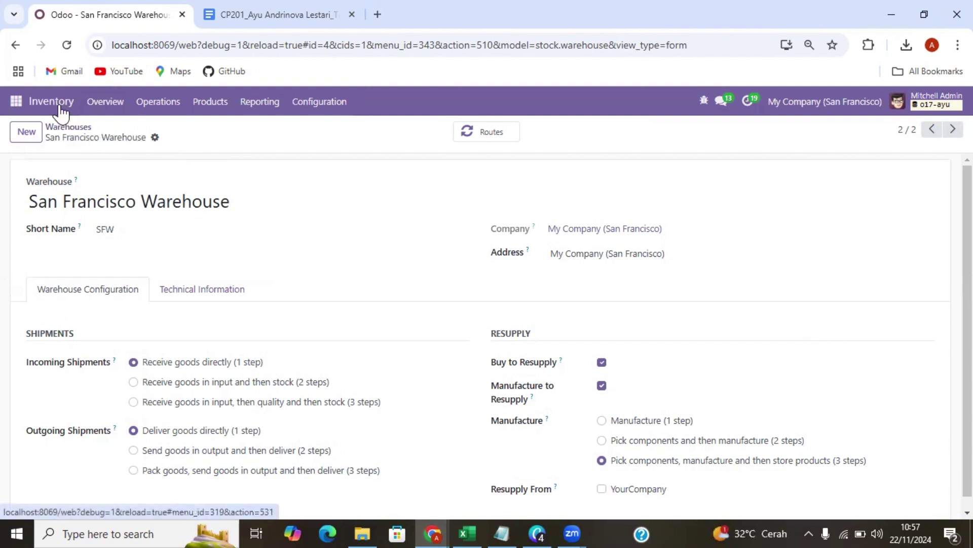
- Create a new manufacturing order in the Manufacturing app for the product [FURN_1001] Table 2
click(16, 104)
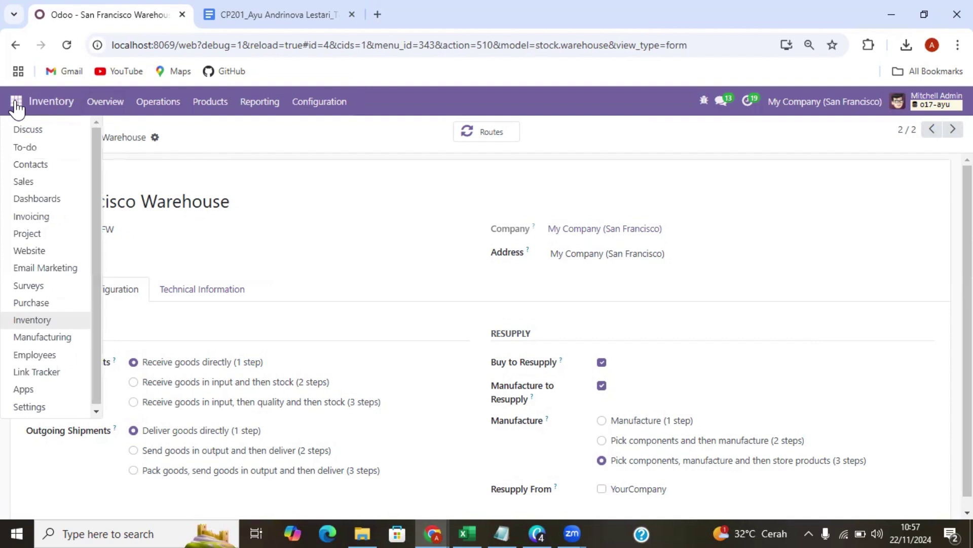
click(44, 337)
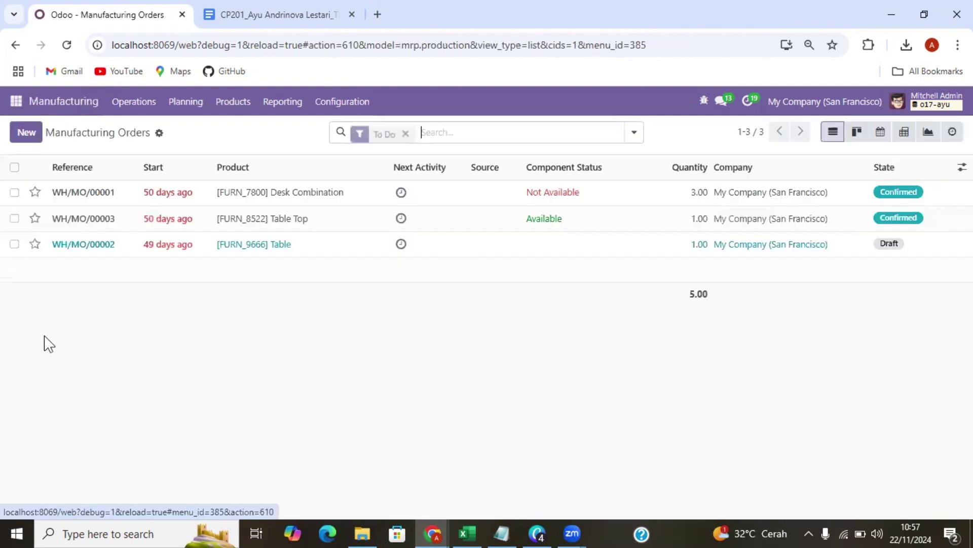
click(26, 132)
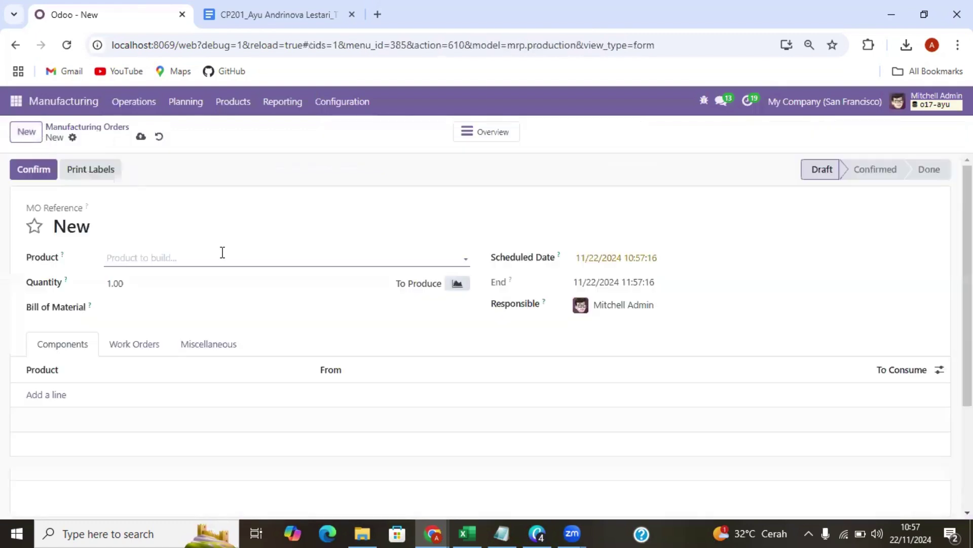
click(222, 257)
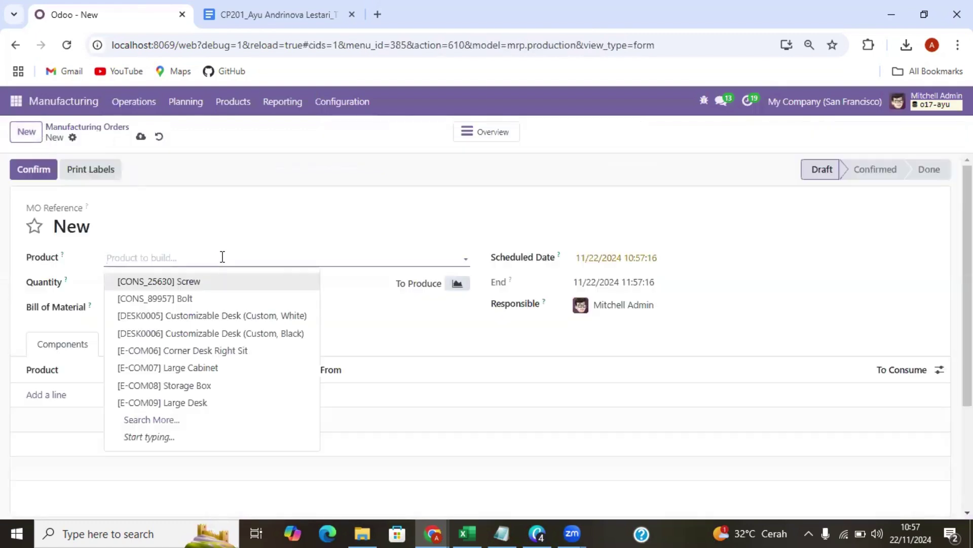
text(TAB)
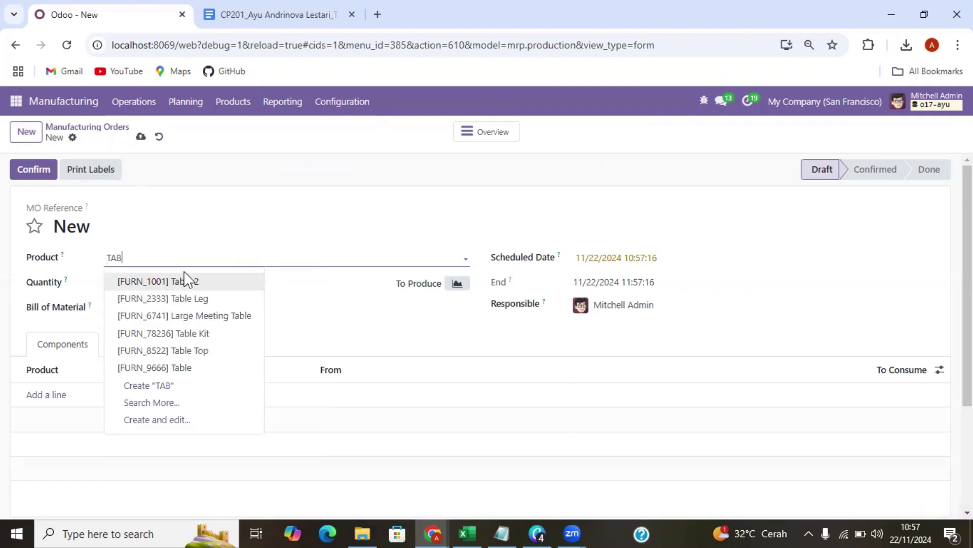
click(187, 280)
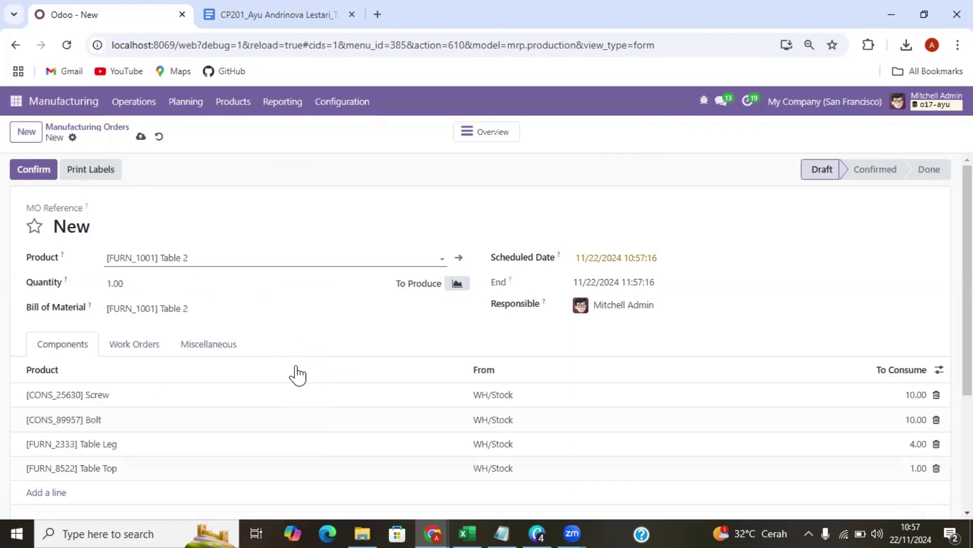
click(152, 350)
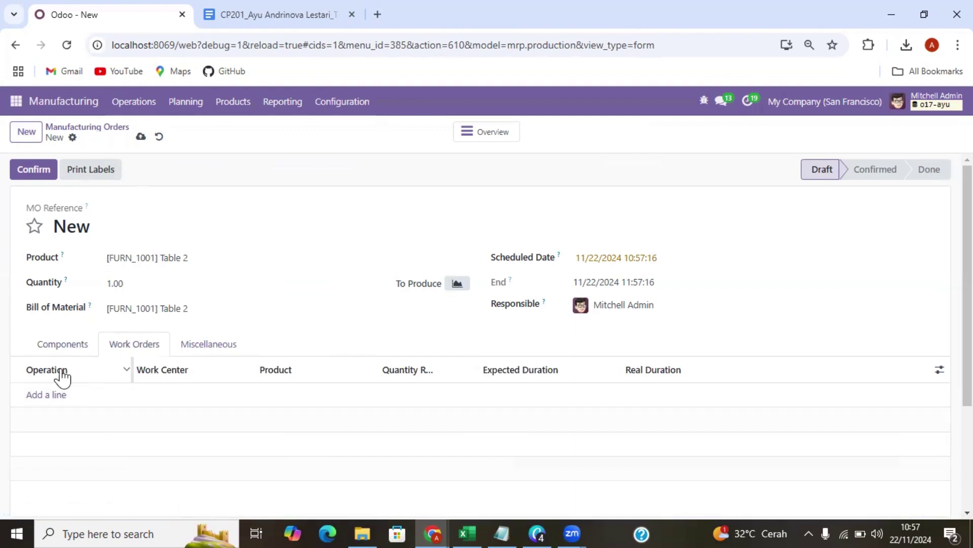
click(167, 374)
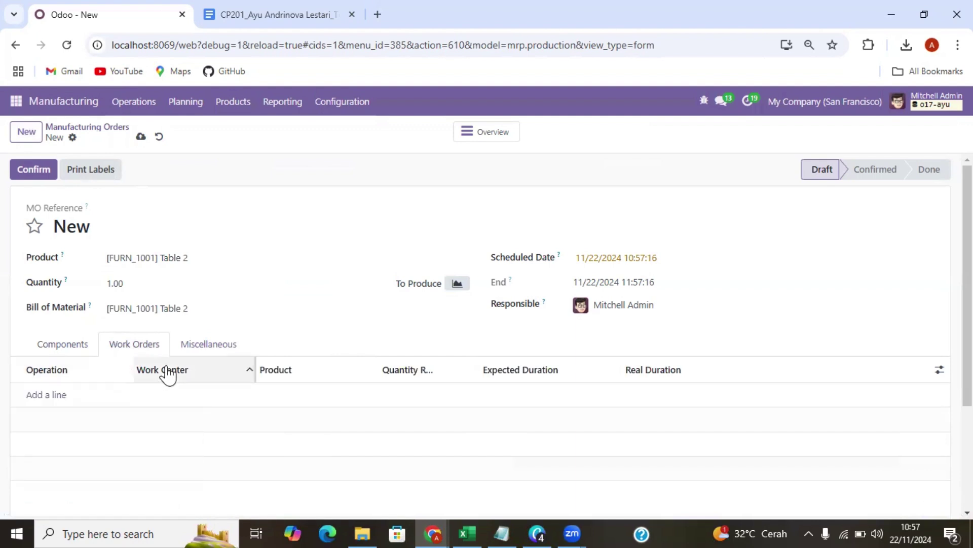
click(59, 396)
click(214, 396)
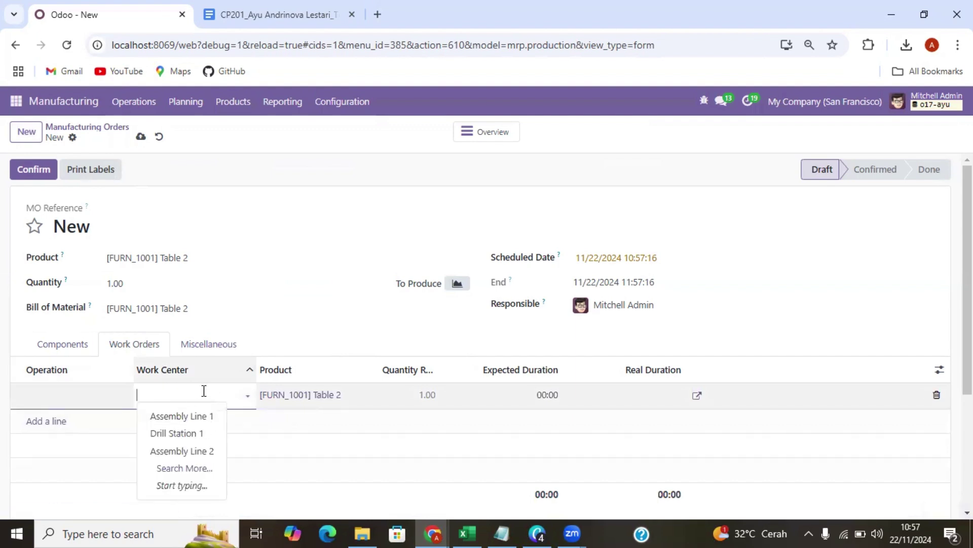
key(Escape)
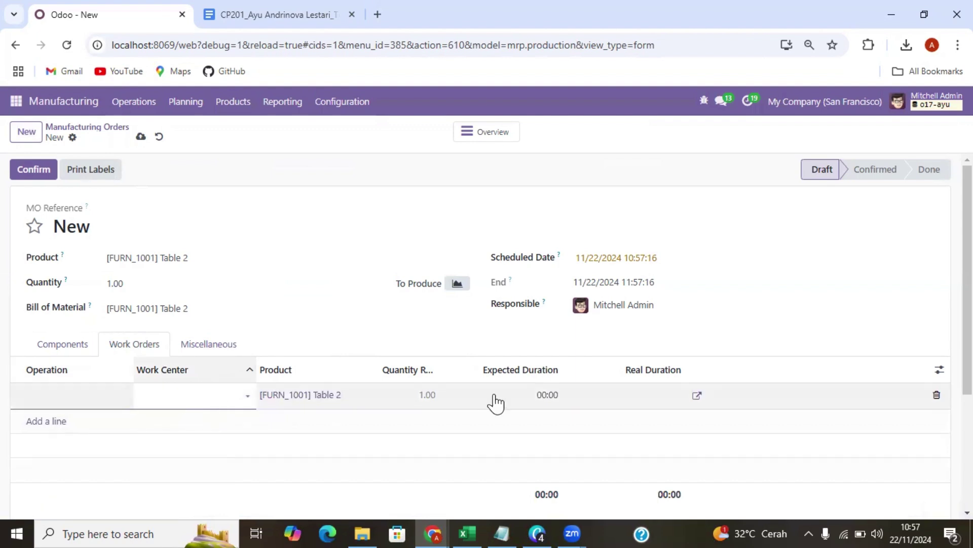
click(103, 437)
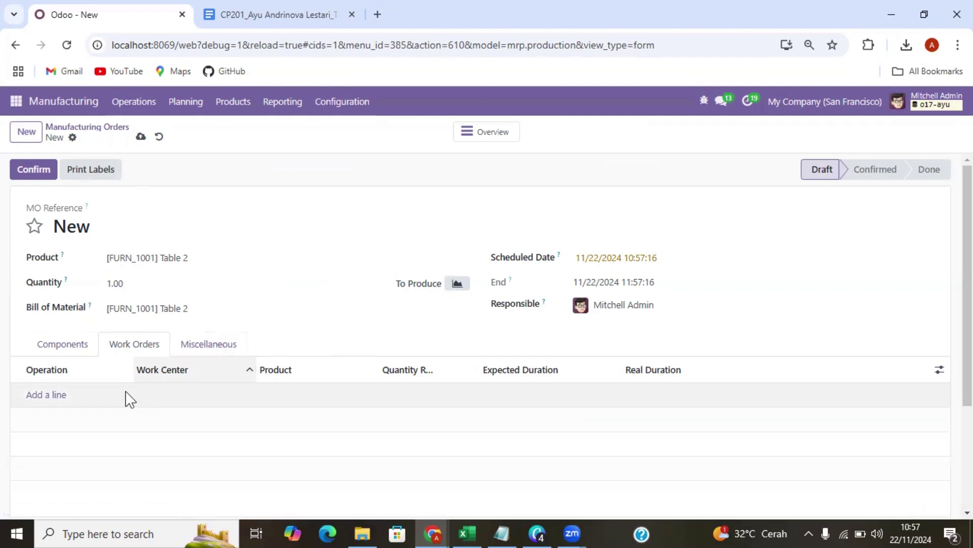
- Set the order's operation type to San Francisco Warehouse: Manufacturing and confirm the manufacturing order
click(206, 347)
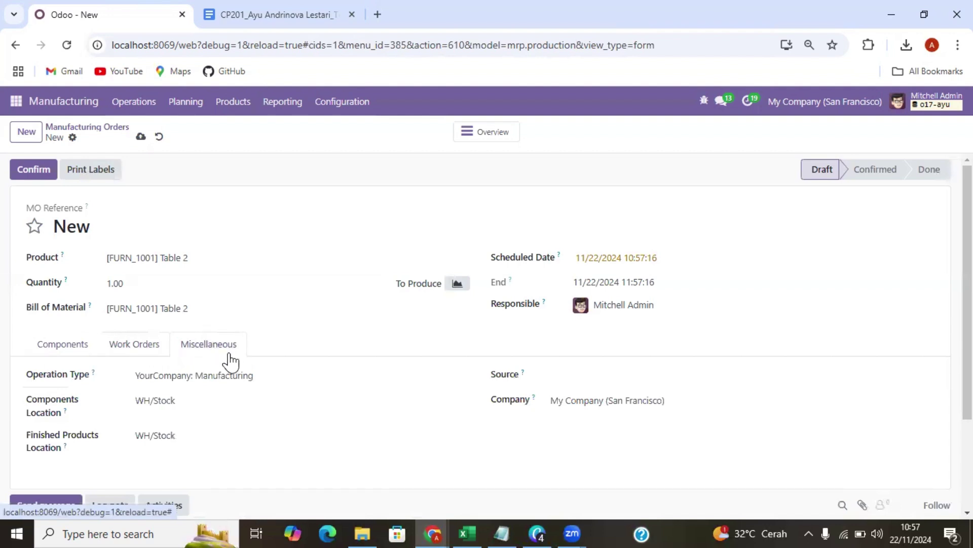
click(197, 375)
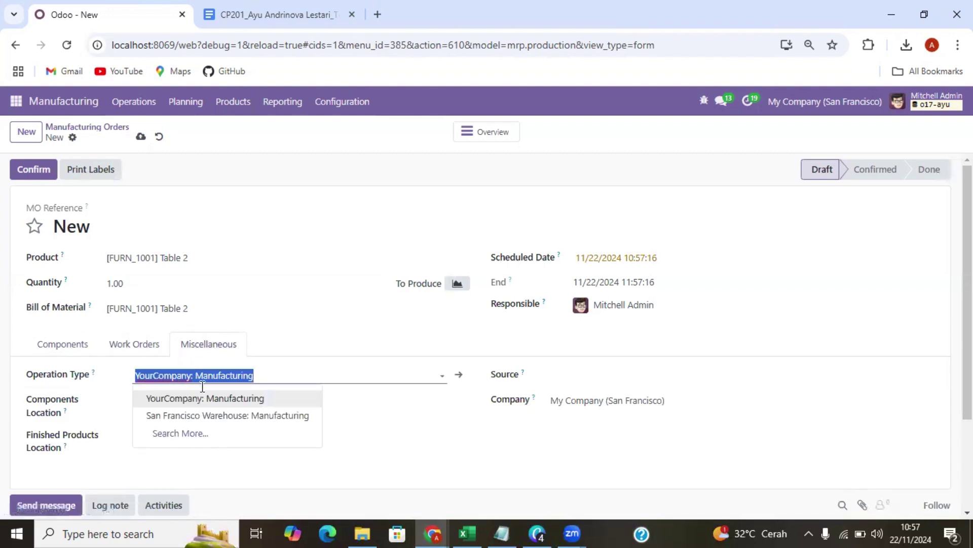
click(218, 417)
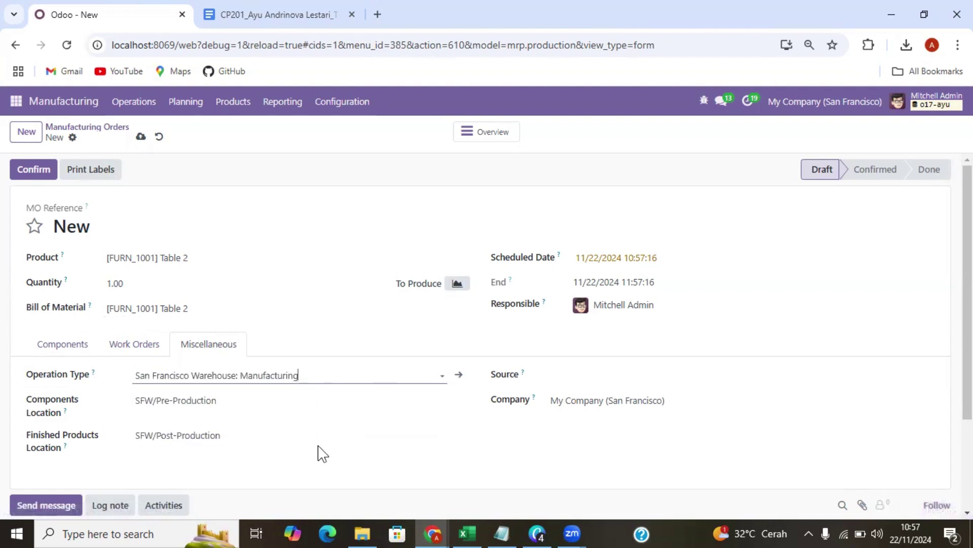
click(45, 174)
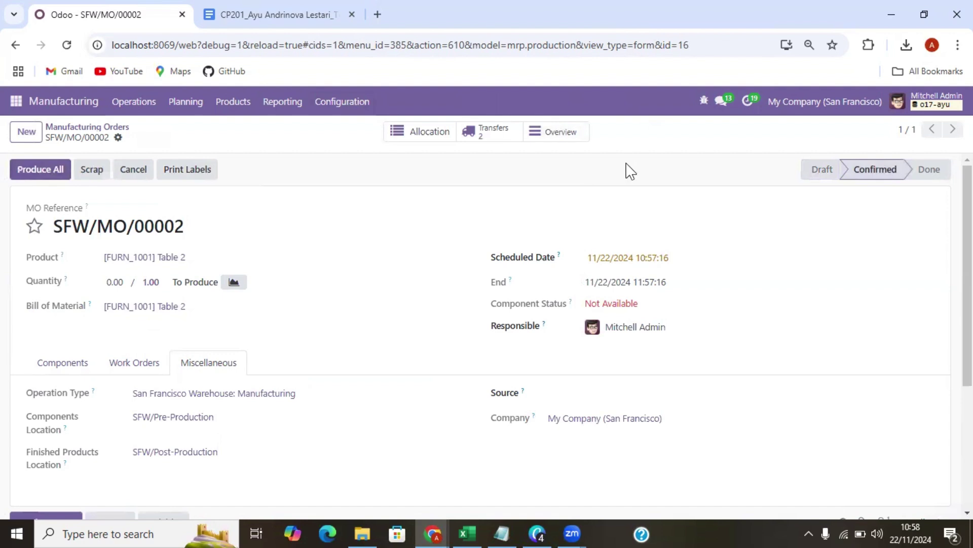
- Open the manufacturing order's component transfer from SFW/Stock to SFW/Pre-Production and review its product lines
click(486, 133)
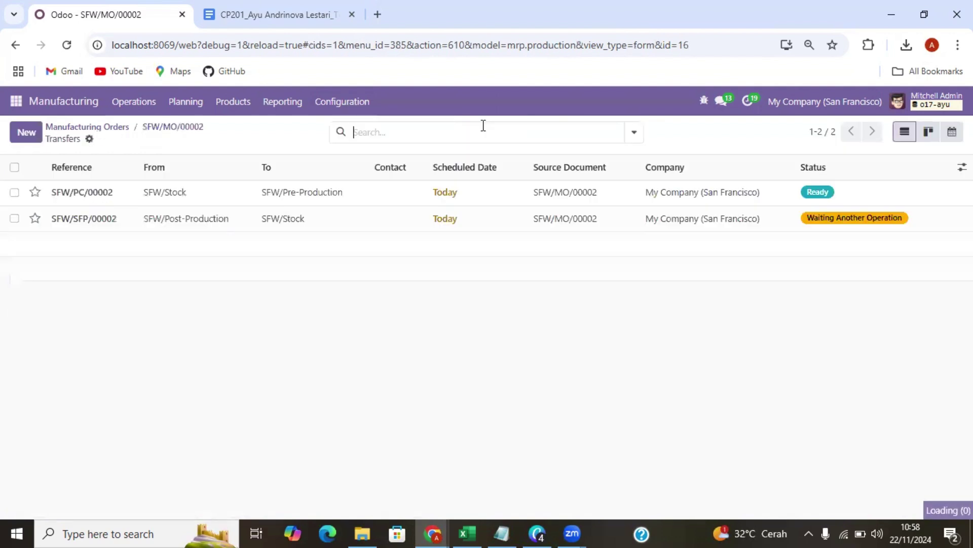
click(385, 202)
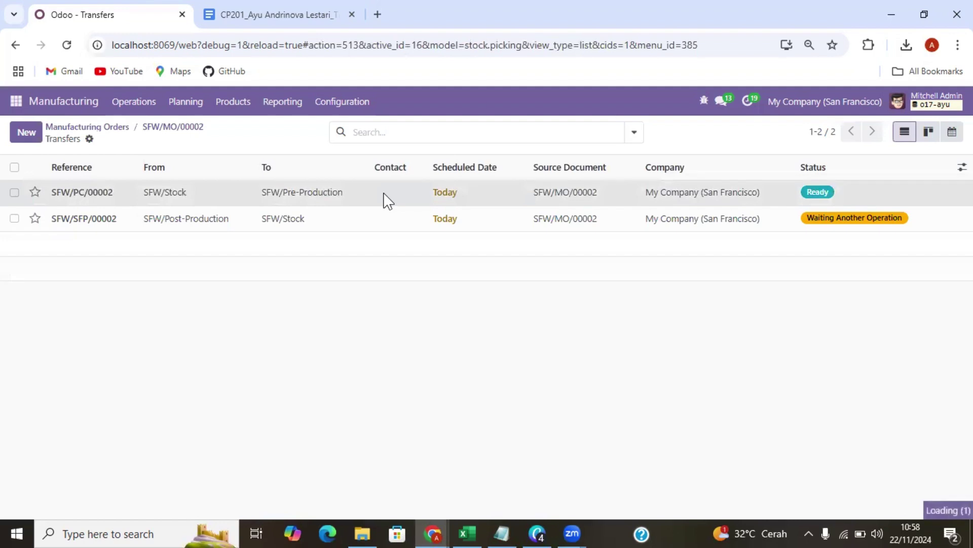
scroll(444, 270, down, 1)
scroll(446, 270, down, 3)
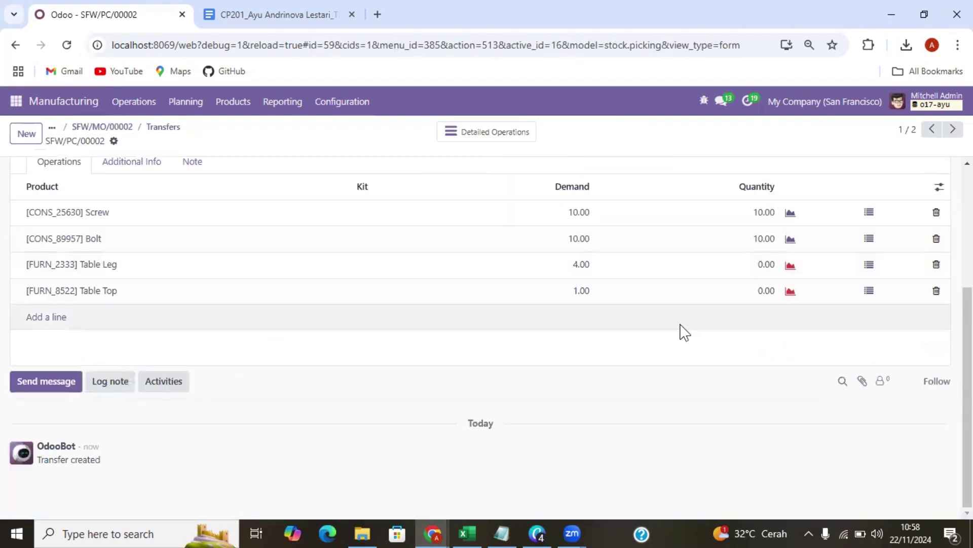
click(764, 266)
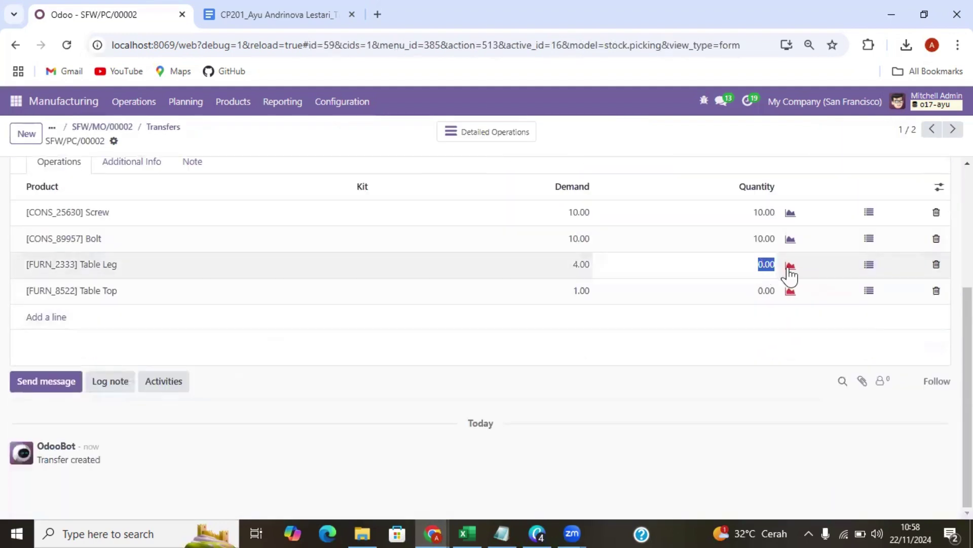
click(790, 268)
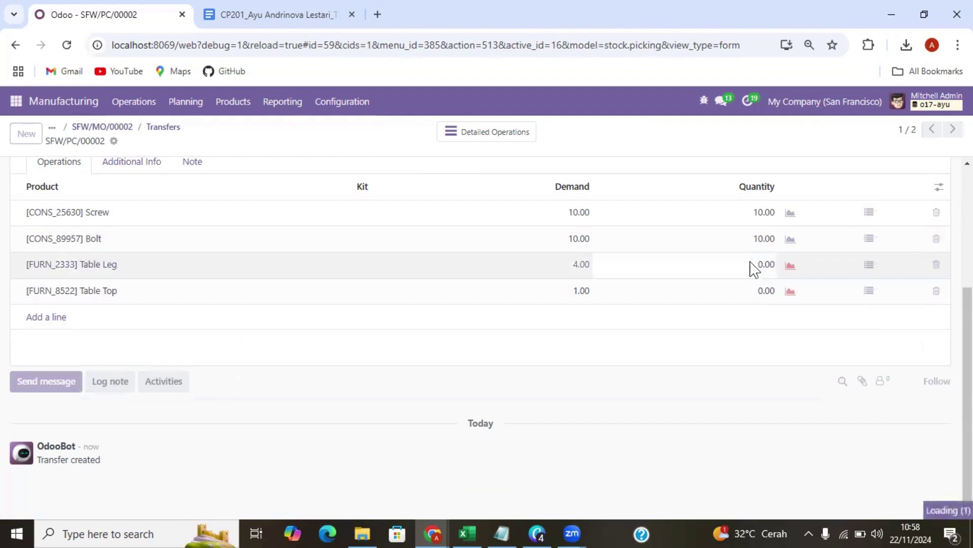
click(14, 46)
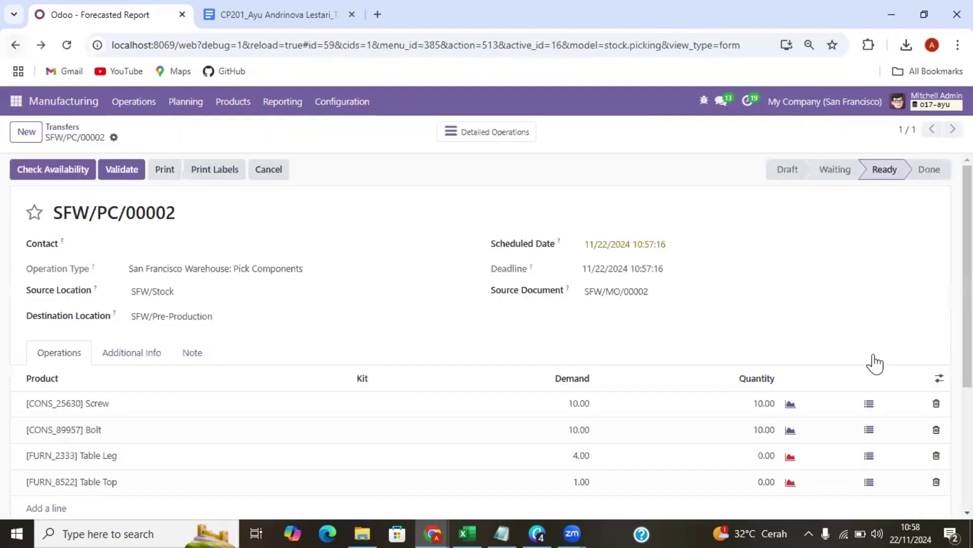
- Set the transferred quantities to 4 for Table Leg and 1 for Table Top, and validate the Pick Components transfer
scroll(876, 363, down, 1)
click(763, 384)
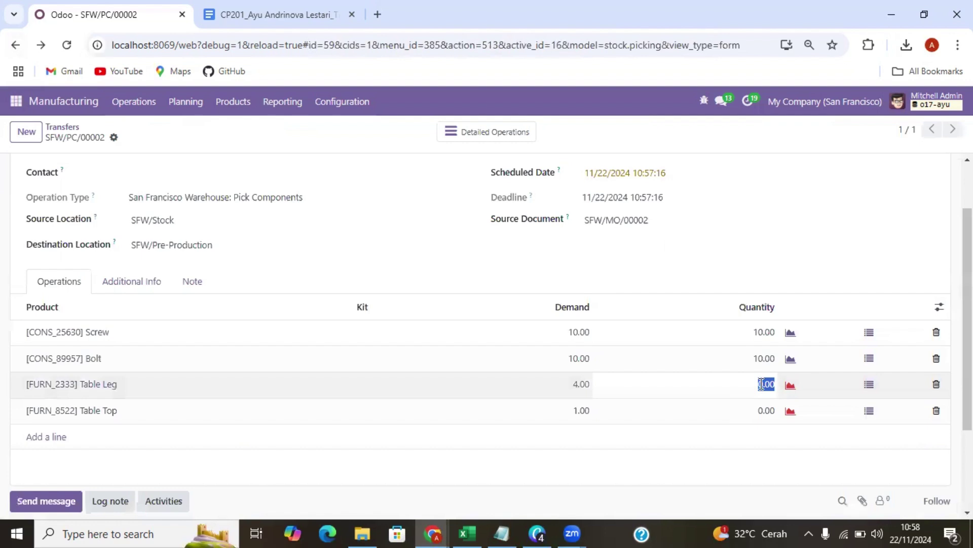
text(4)
click(762, 410)
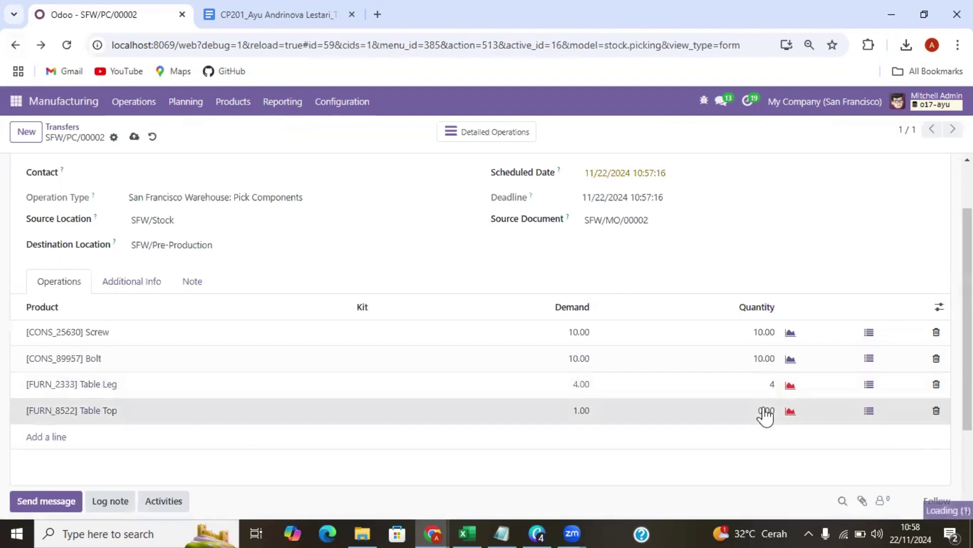
text(1)
click(588, 244)
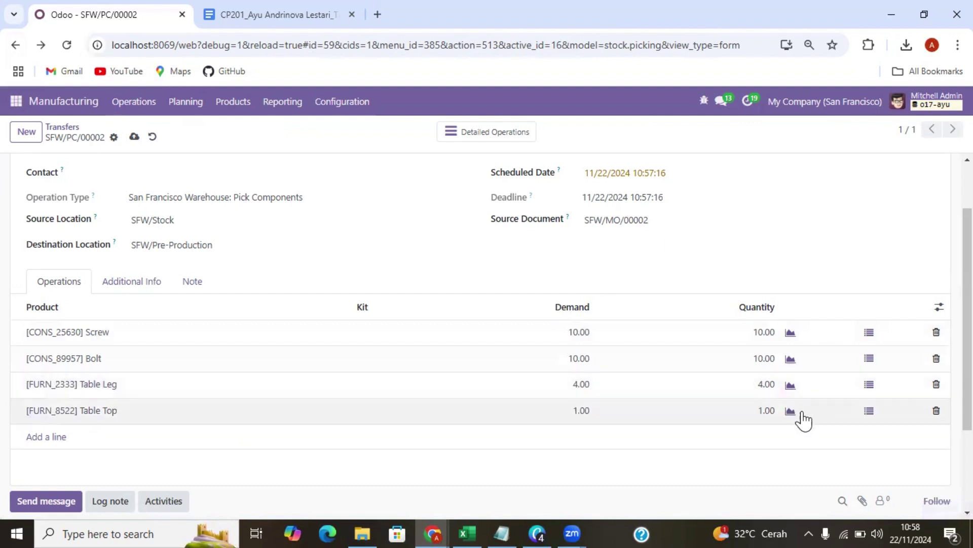
scroll(232, 230, up, 2)
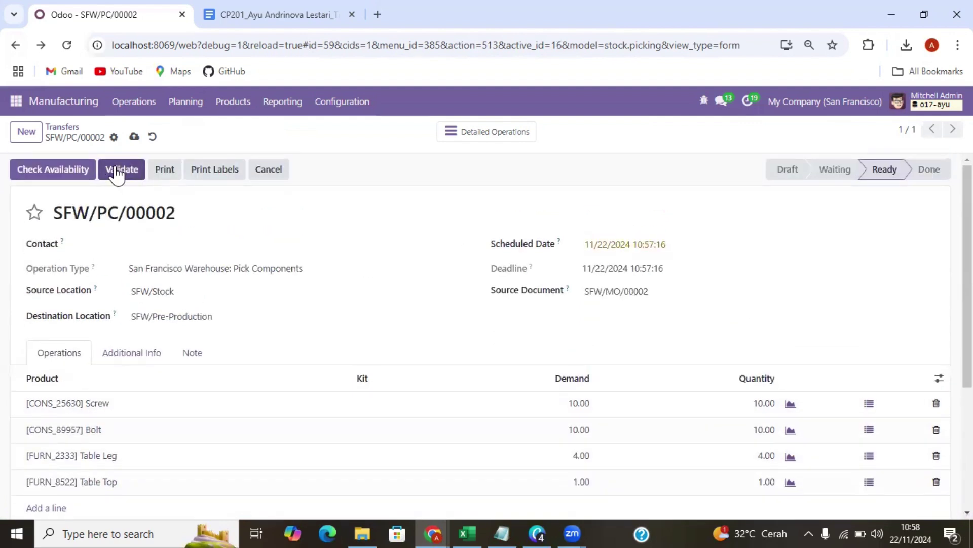
click(112, 173)
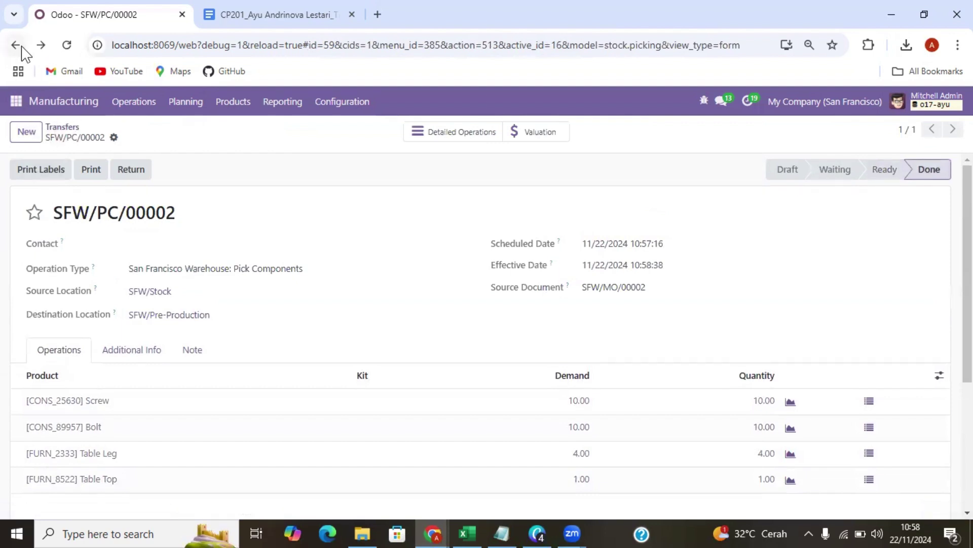
- Reopen the Table 2 manufacturing order SFW/MO/00002 and open its Store Finished Product transfer from SFW/Post-Production to SFW/Stock
click(57, 127)
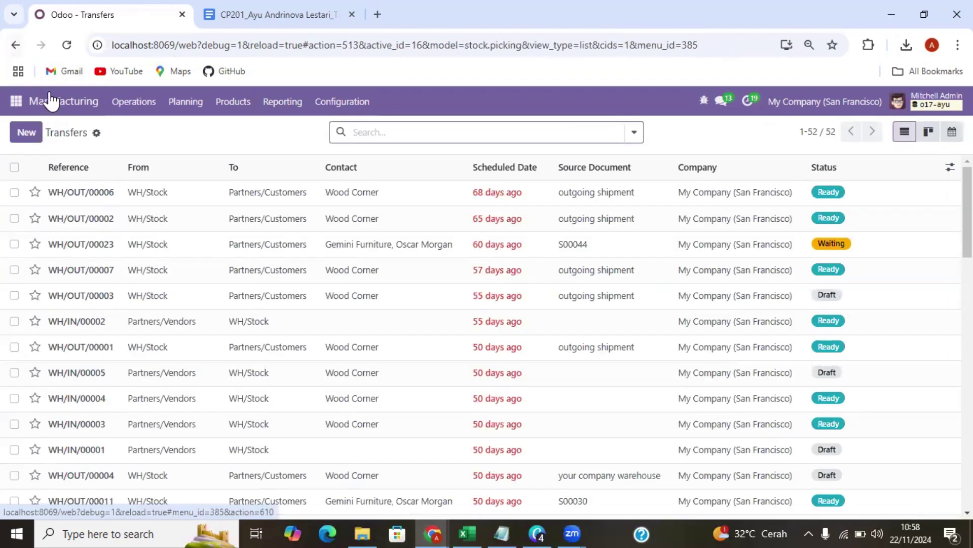
click(51, 100)
click(90, 276)
click(471, 131)
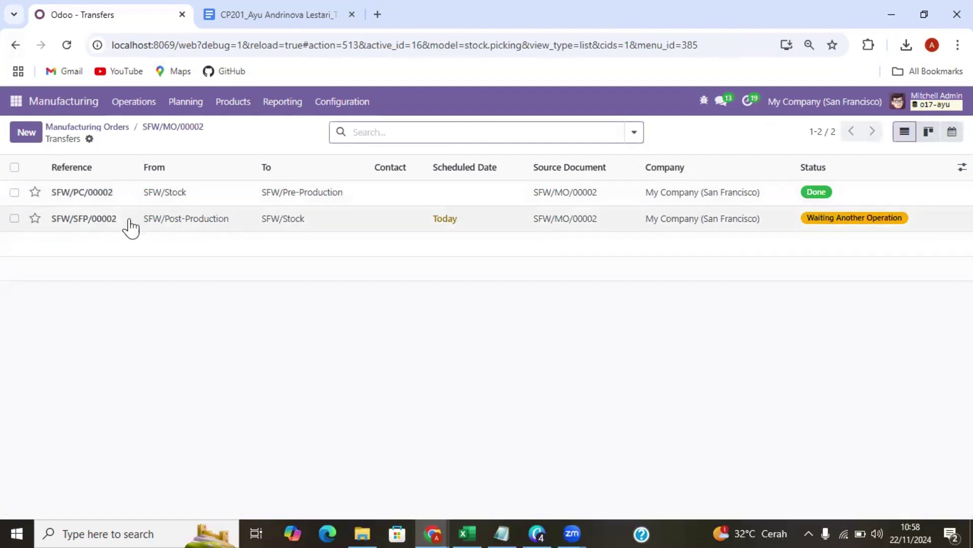
click(90, 219)
scroll(297, 275, down, 2)
scroll(263, 326, up, 2)
- Set the transferred quantity of Table 2 to 1 and validate the Store Finished Product transfer
click(750, 407)
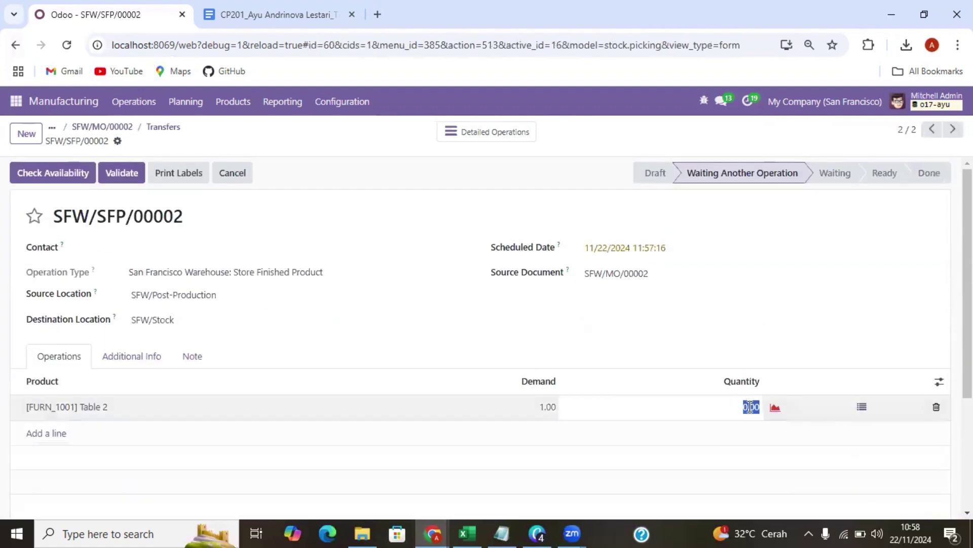
text(1)
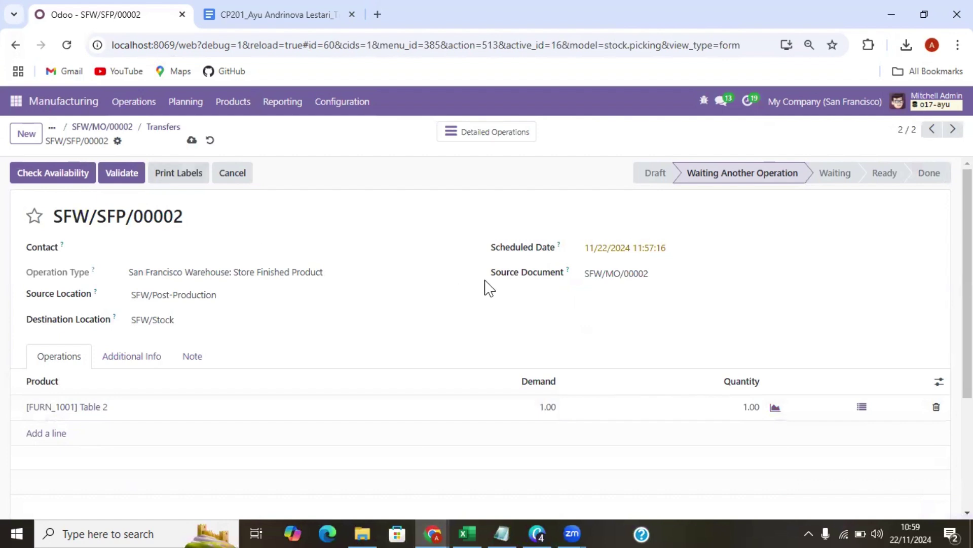
click(117, 178)
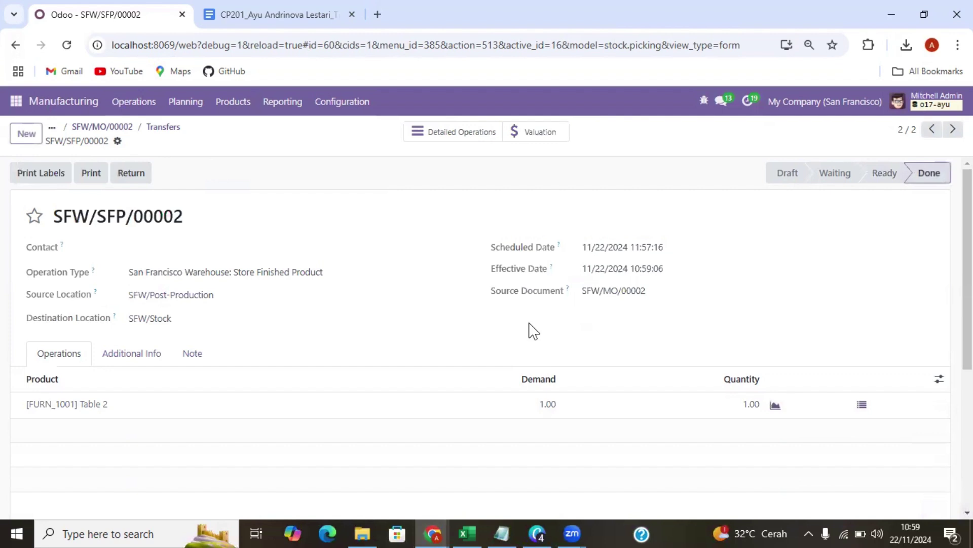
- Go back to manufacturing order SFW/MO/00002 and check the status of its two linked transfers
click(97, 127)
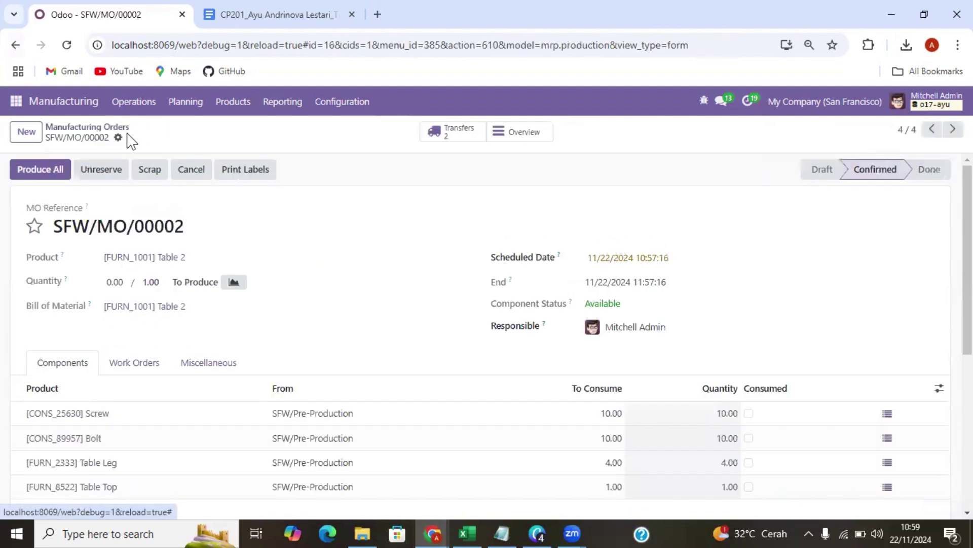
click(92, 131)
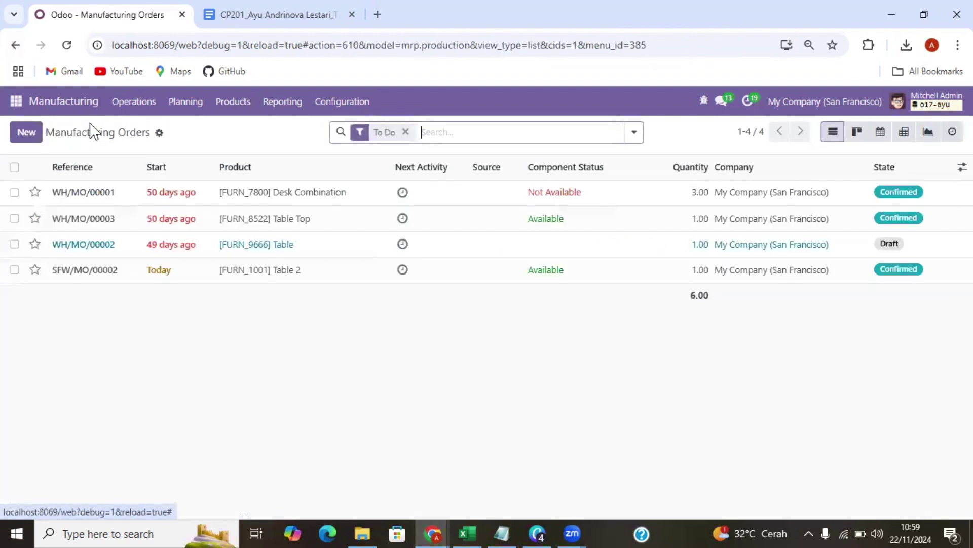
double_click(252, 279)
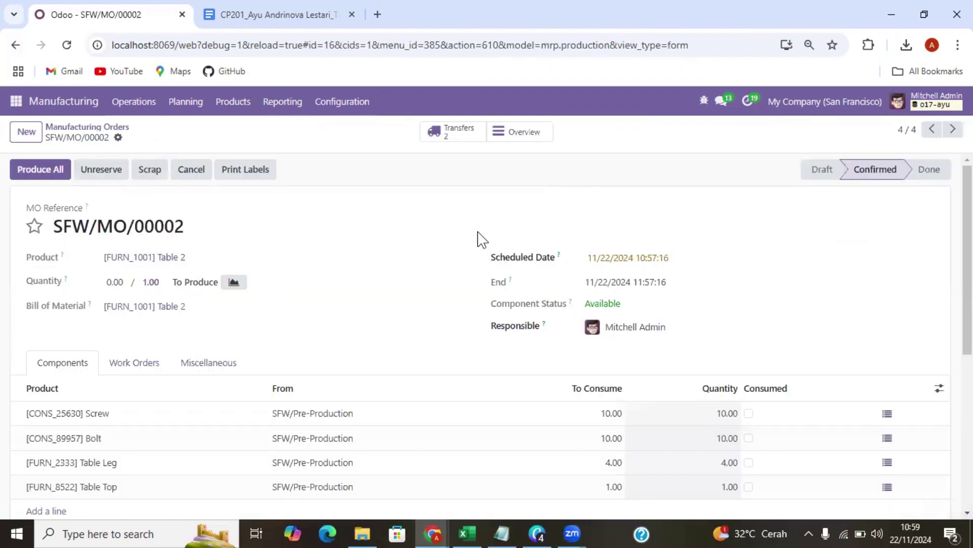
click(449, 140)
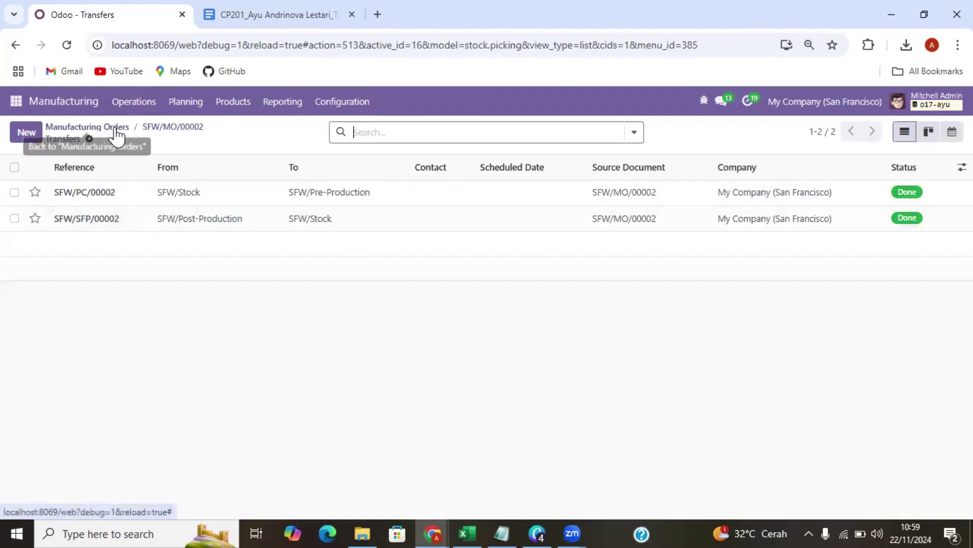
- Produce the full quantity of Table 2 on manufacturing order SFW/MO/00002 and review the completed order
click(146, 127)
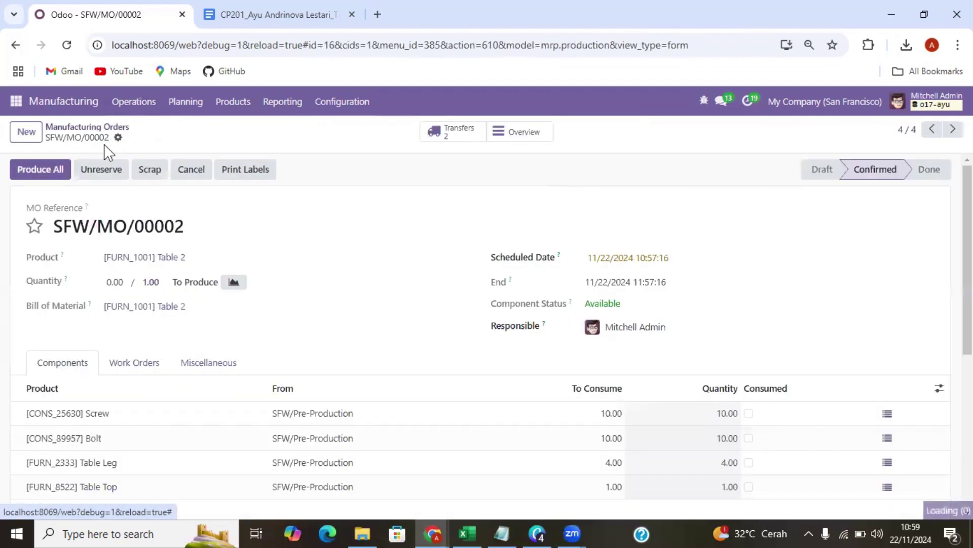
click(33, 170)
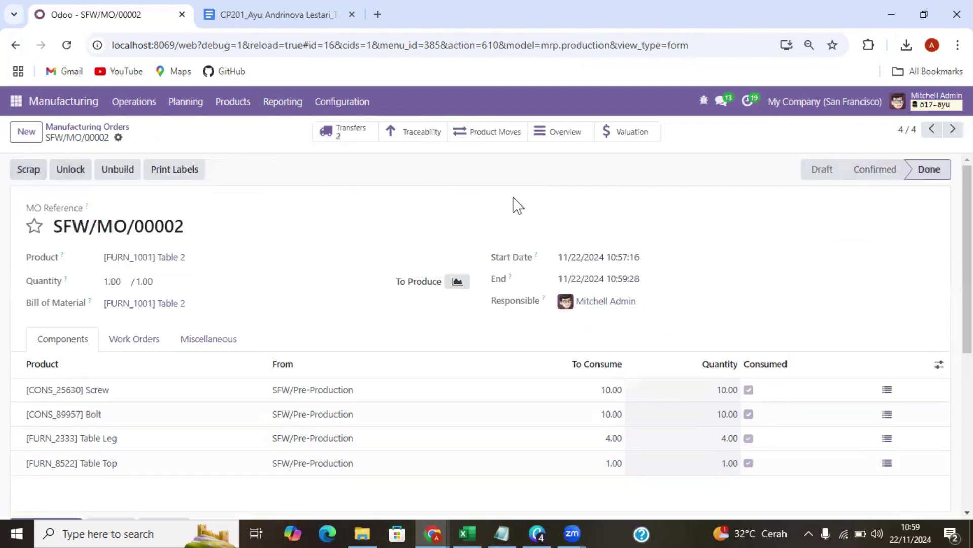
scroll(905, 236, down, 5)
scroll(905, 241, up, 5)
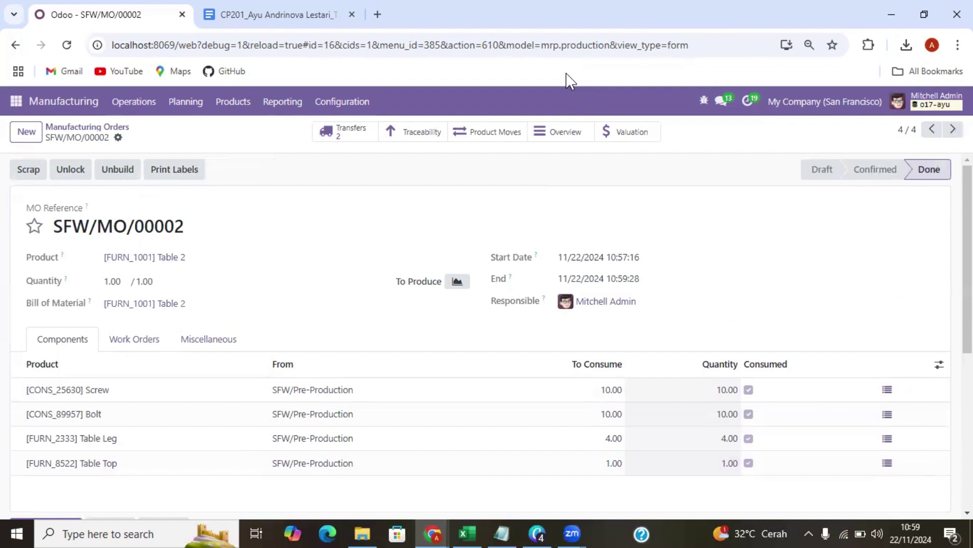